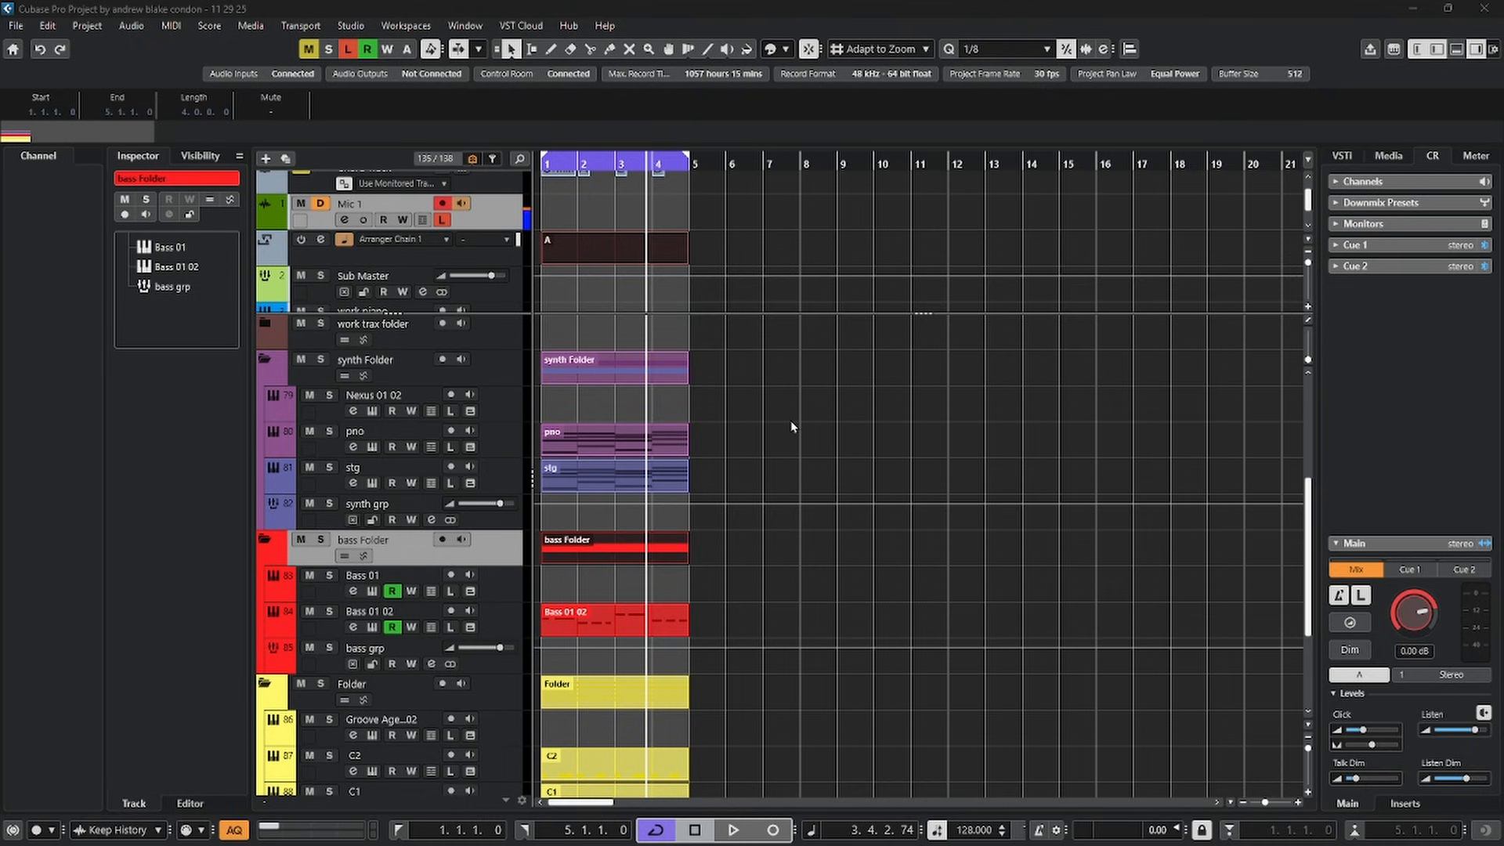
right_click(492, 214)
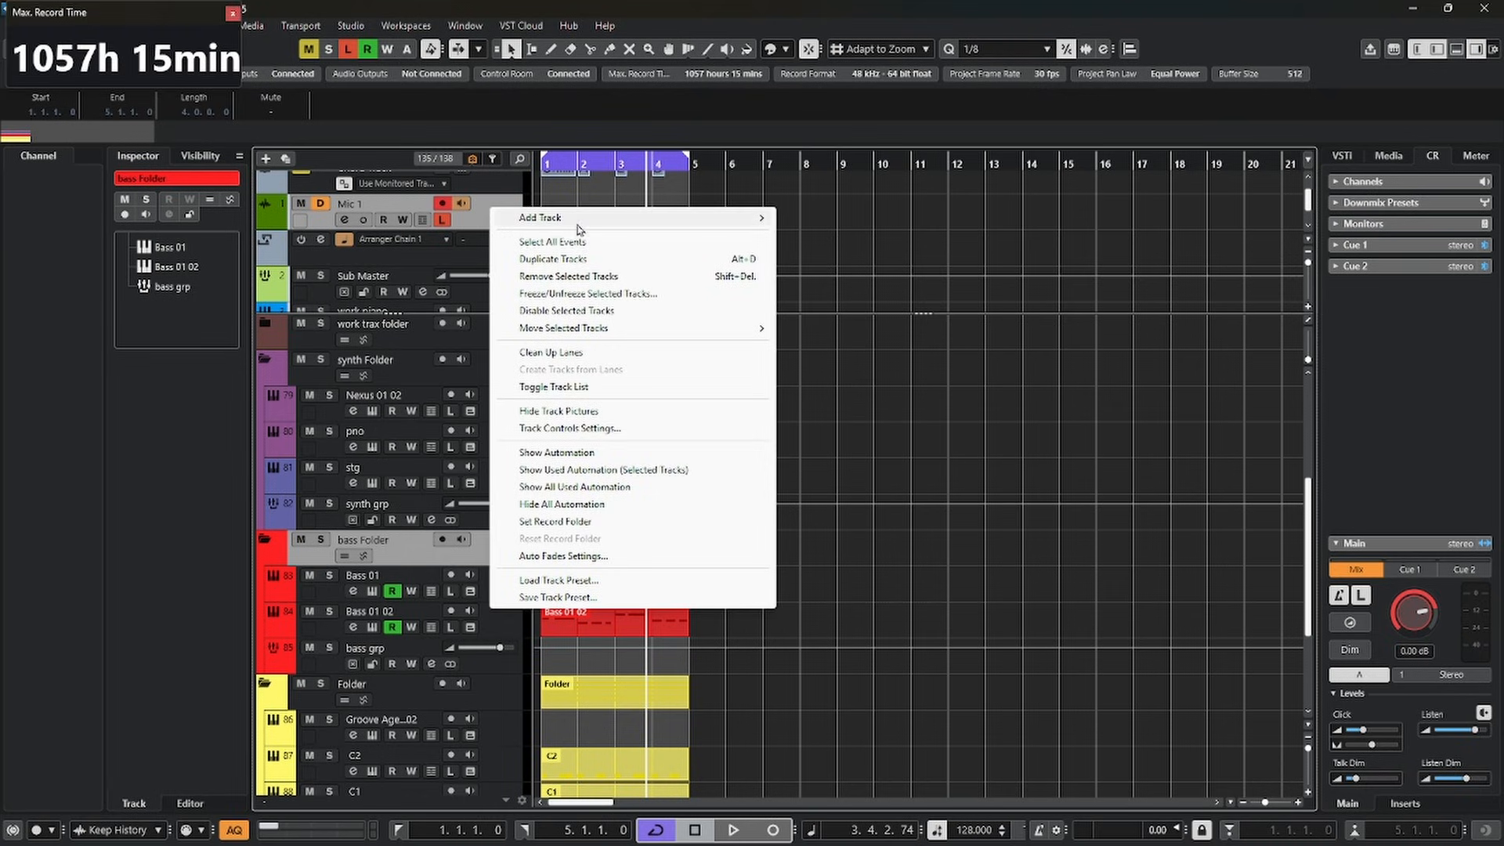
mouse_move(724, 225)
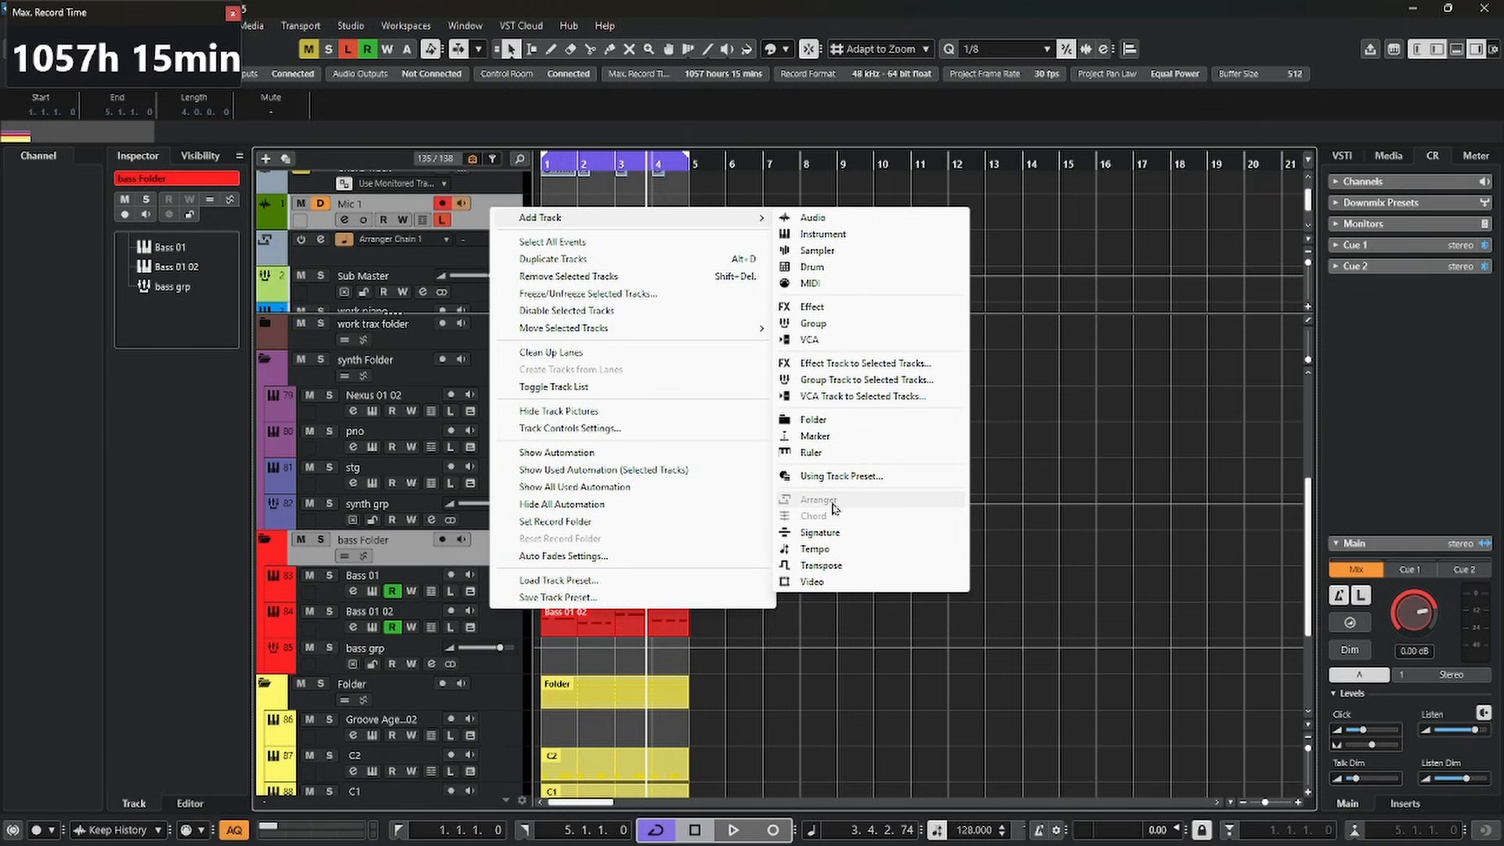
left_click(1294, 492)
Draw arranger events B over bars 5 to 9, C over bars 10 to 14 and D over bars 15 to 18
right_click(726, 210)
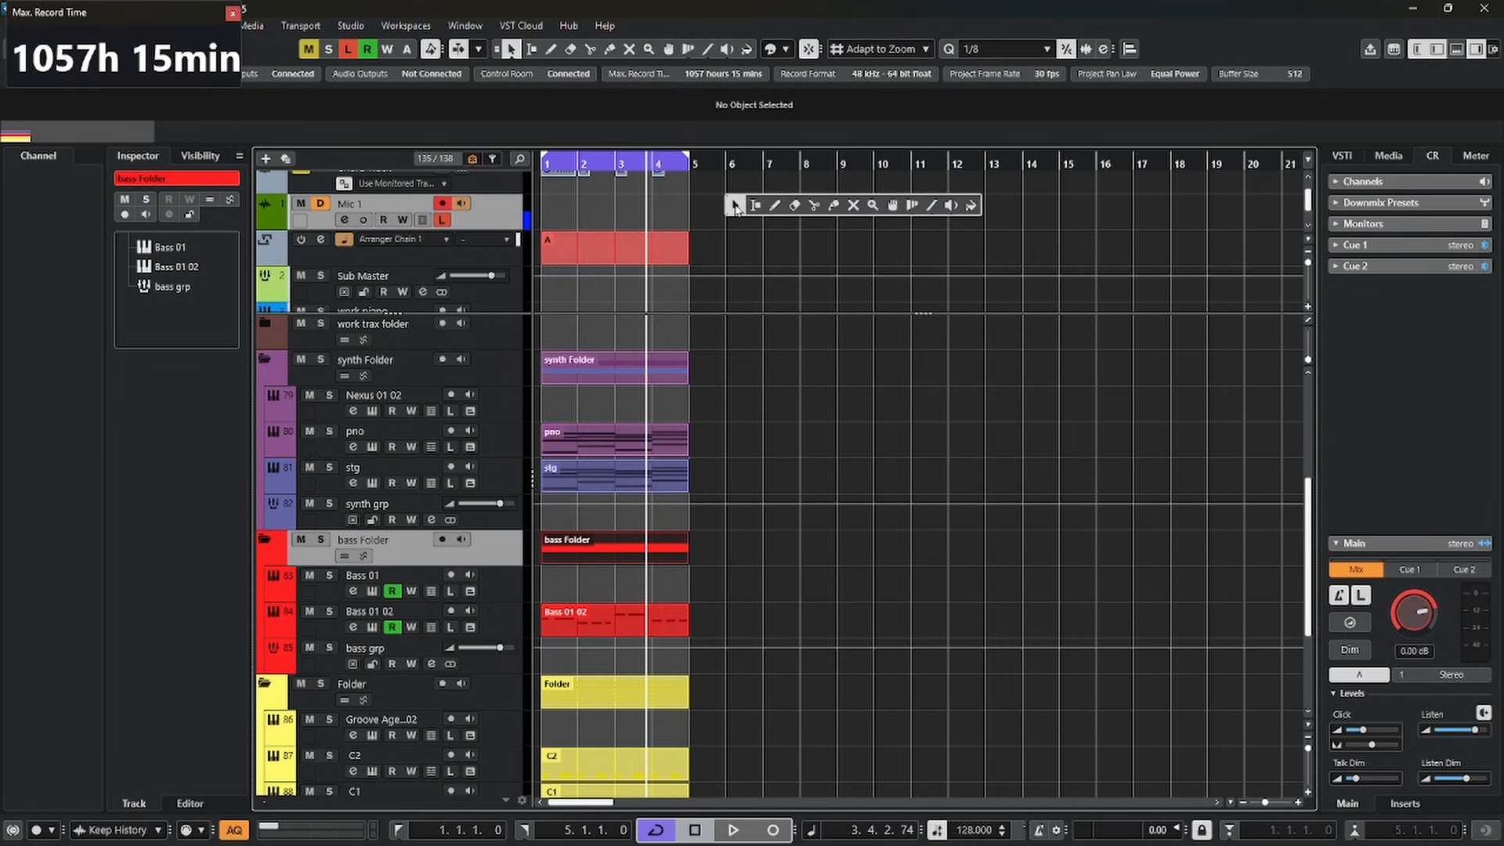
left_click(775, 205)
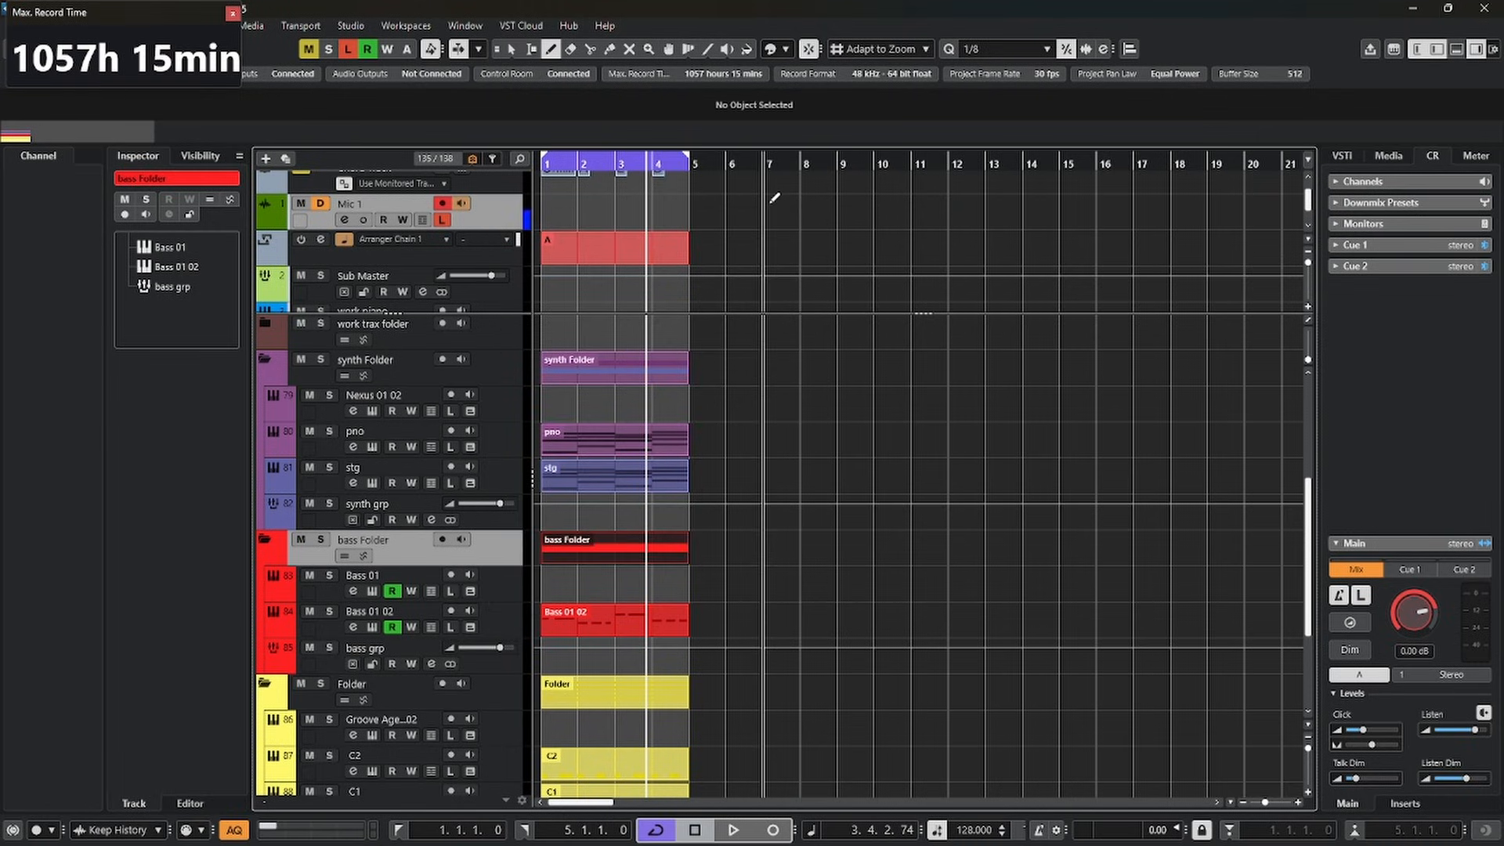
left_click_drag(693, 249, 1167, 251)
right_click(793, 213)
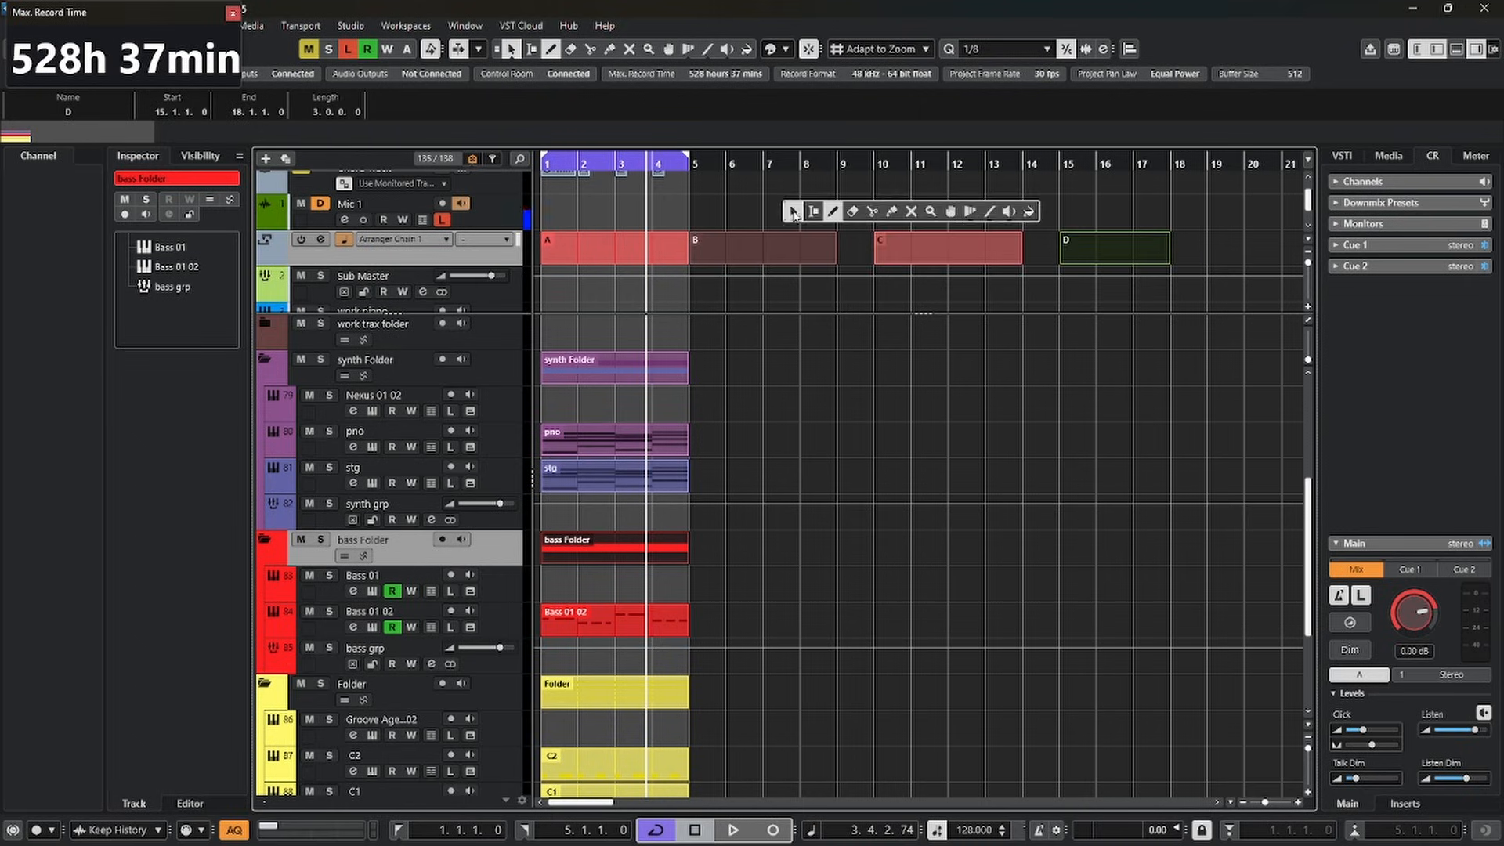
left_click(792, 213)
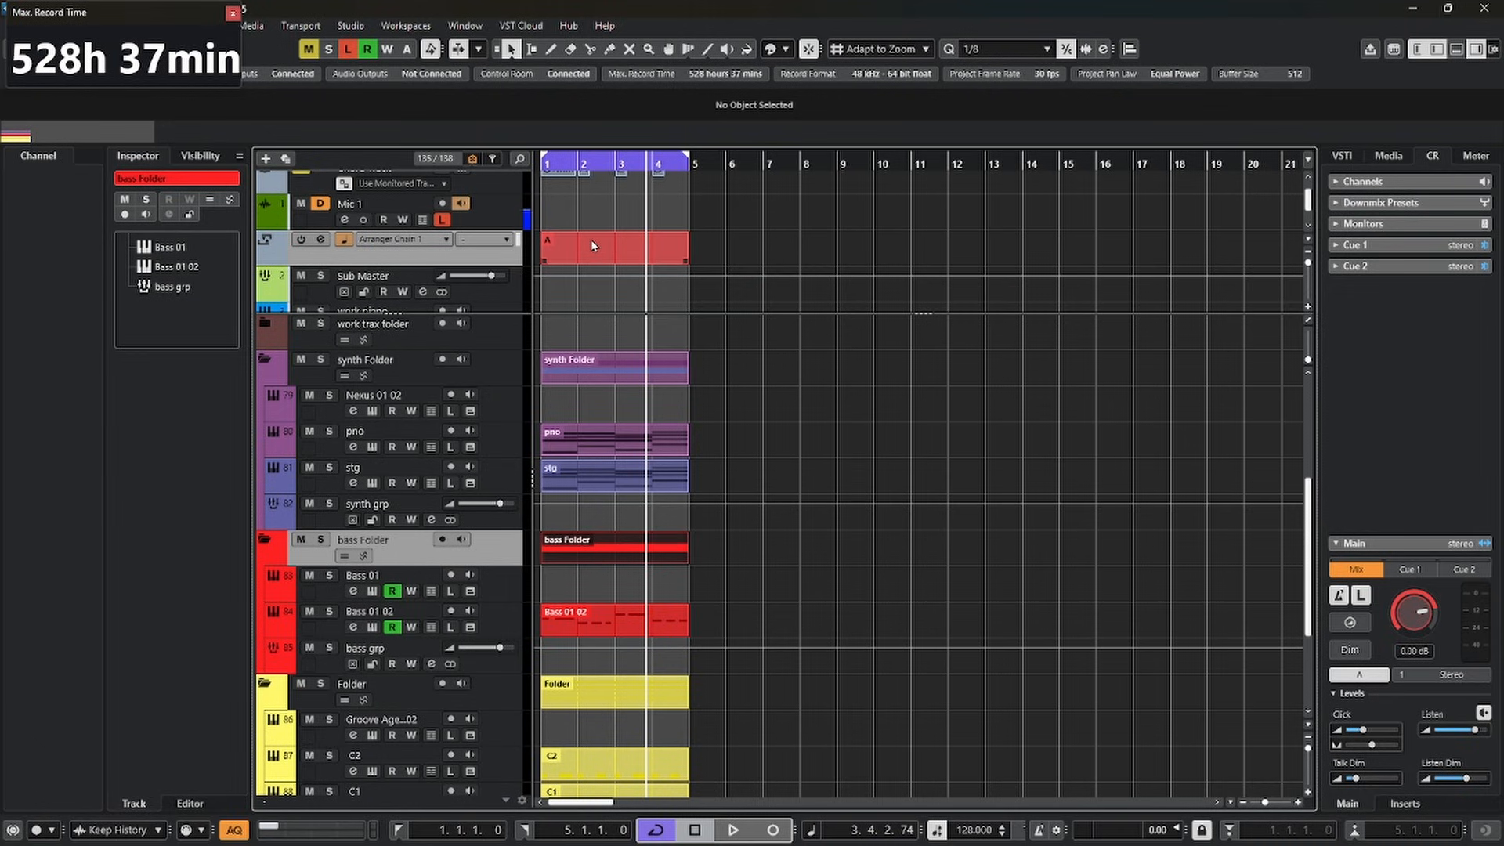
Audition arranger section A briefly from bar 1, and duplicate it with all its track parts three times, up to bar 17
left_click(593, 246)
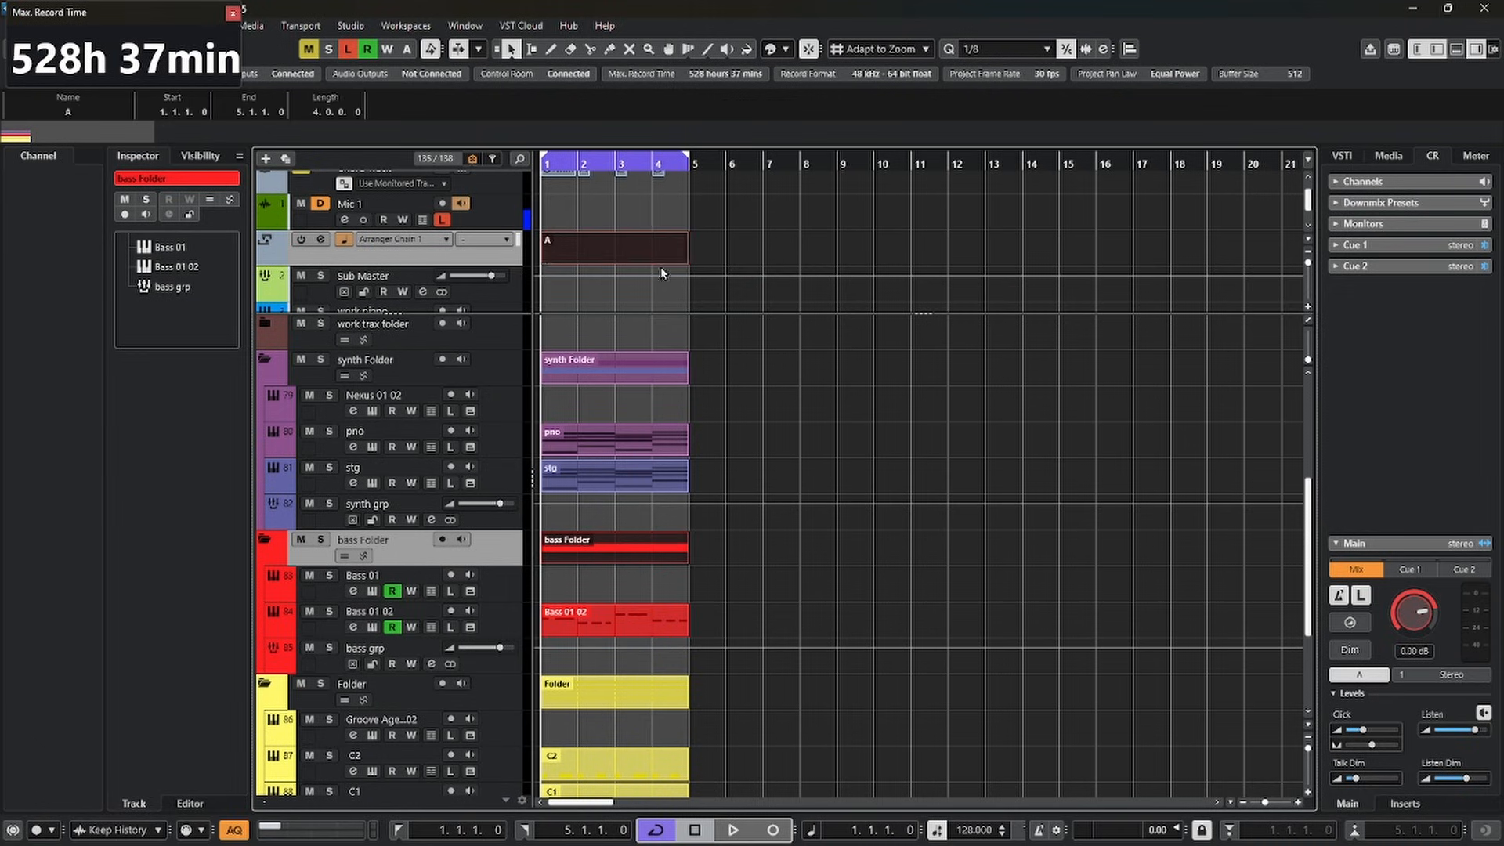
key("space")
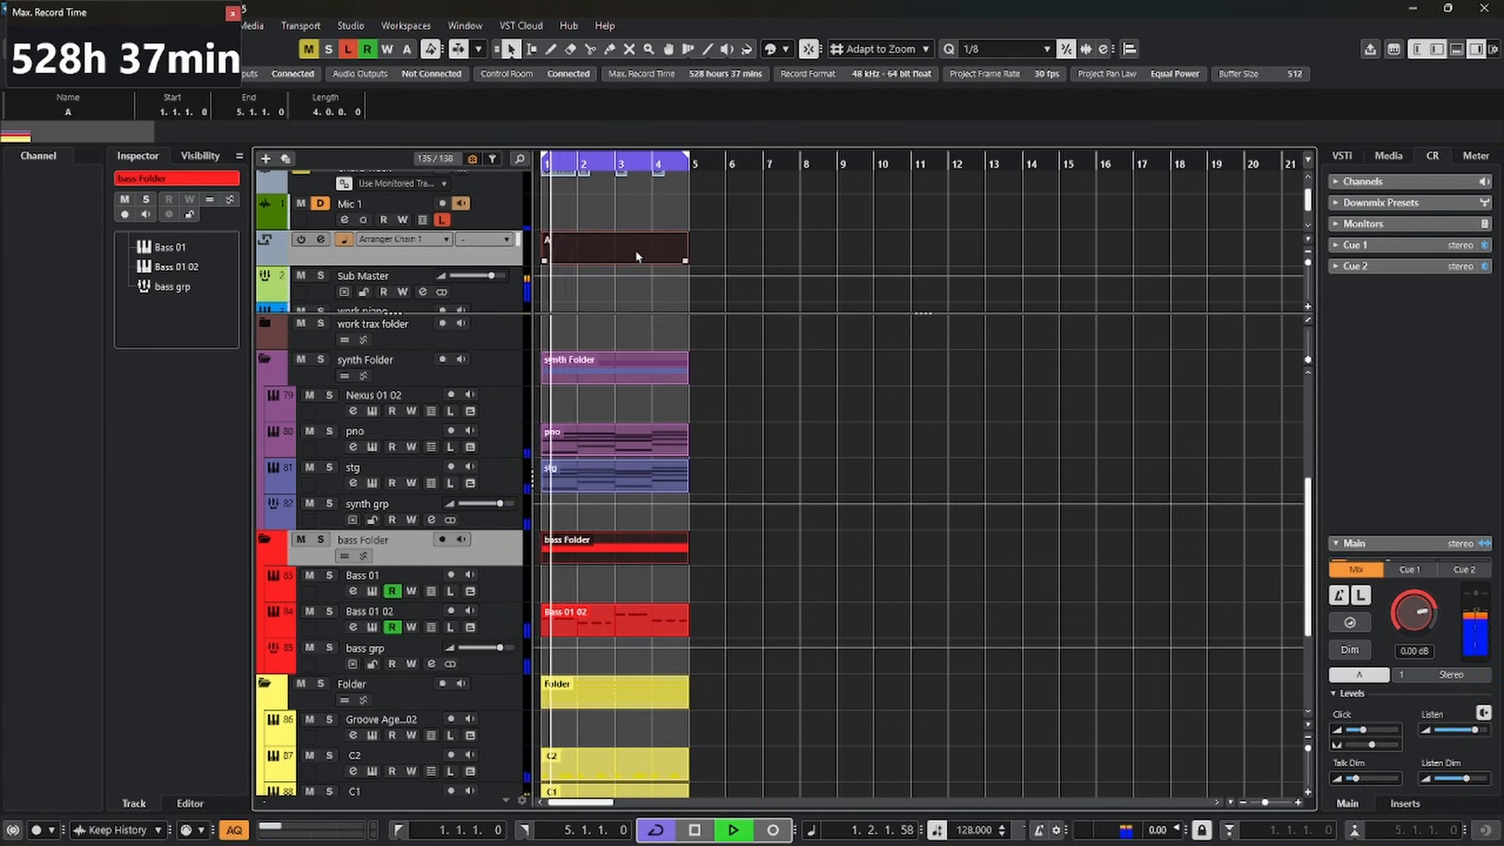
key("space")
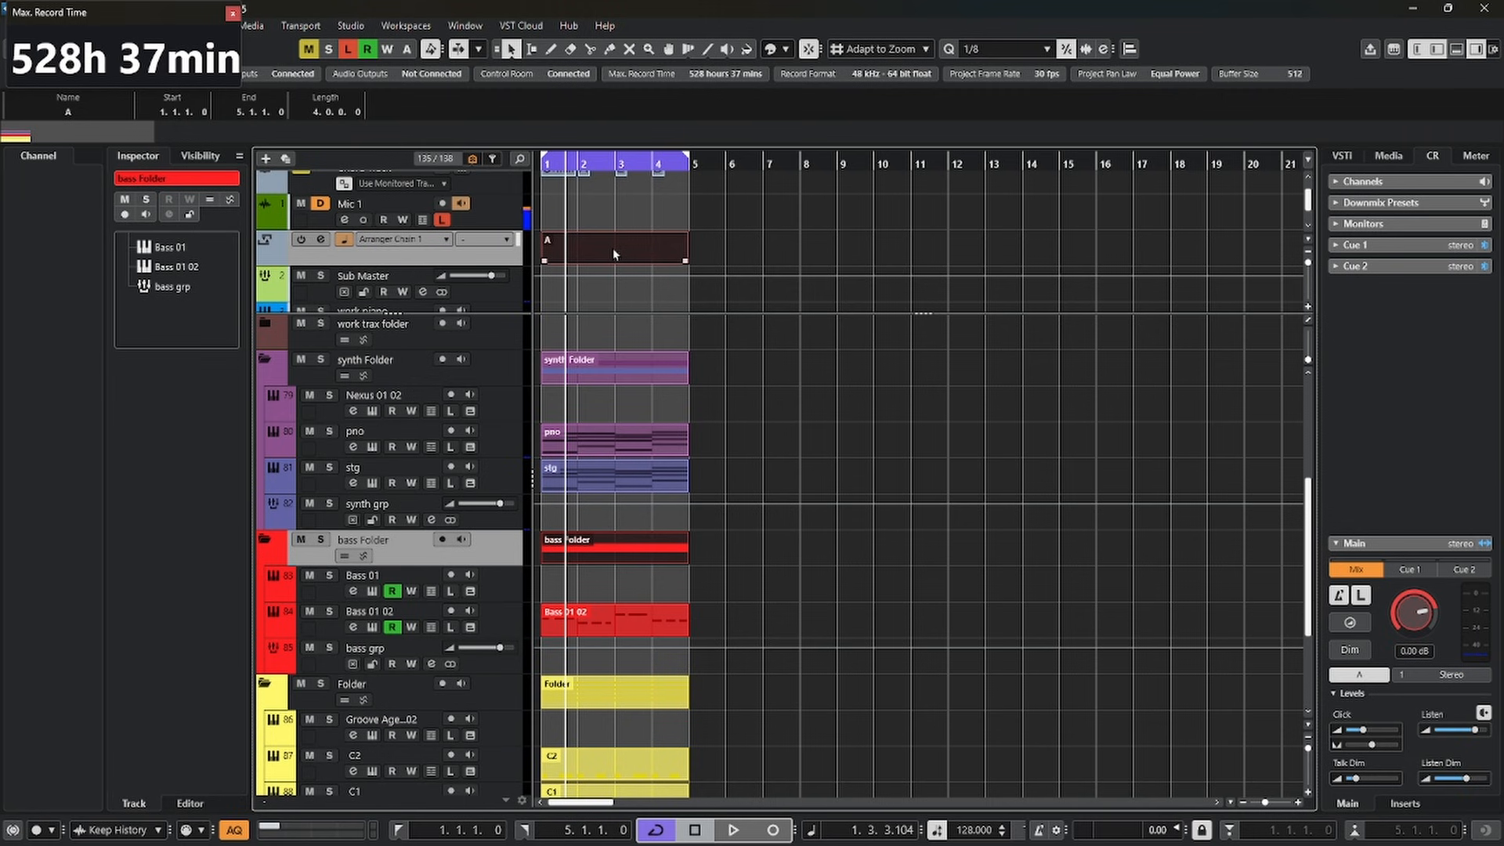
key("ctrl+d")
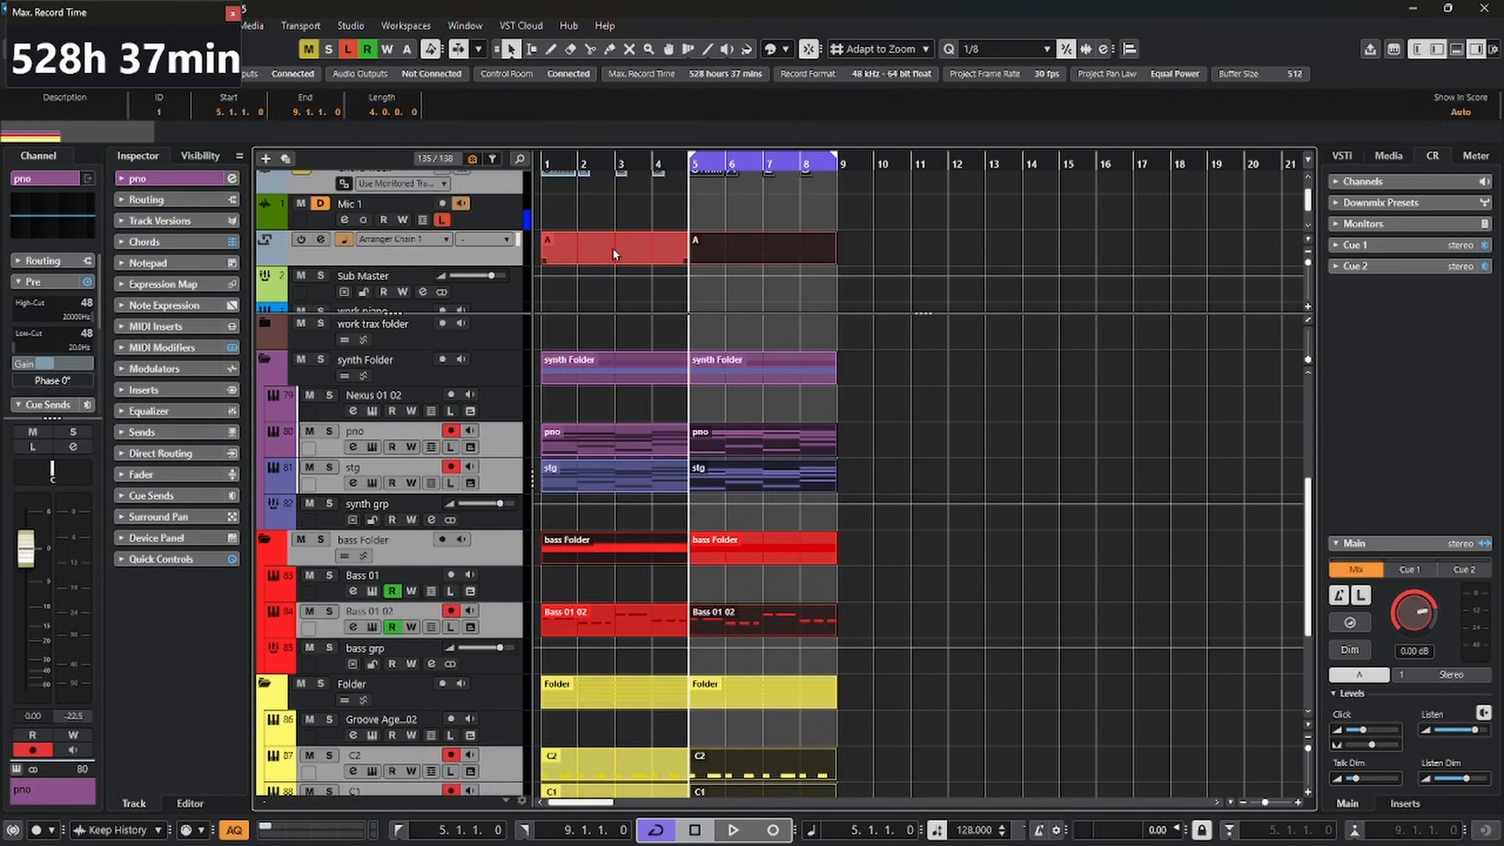
key("ctrl+d")
key("ctrl+d")
left_click(621, 253)
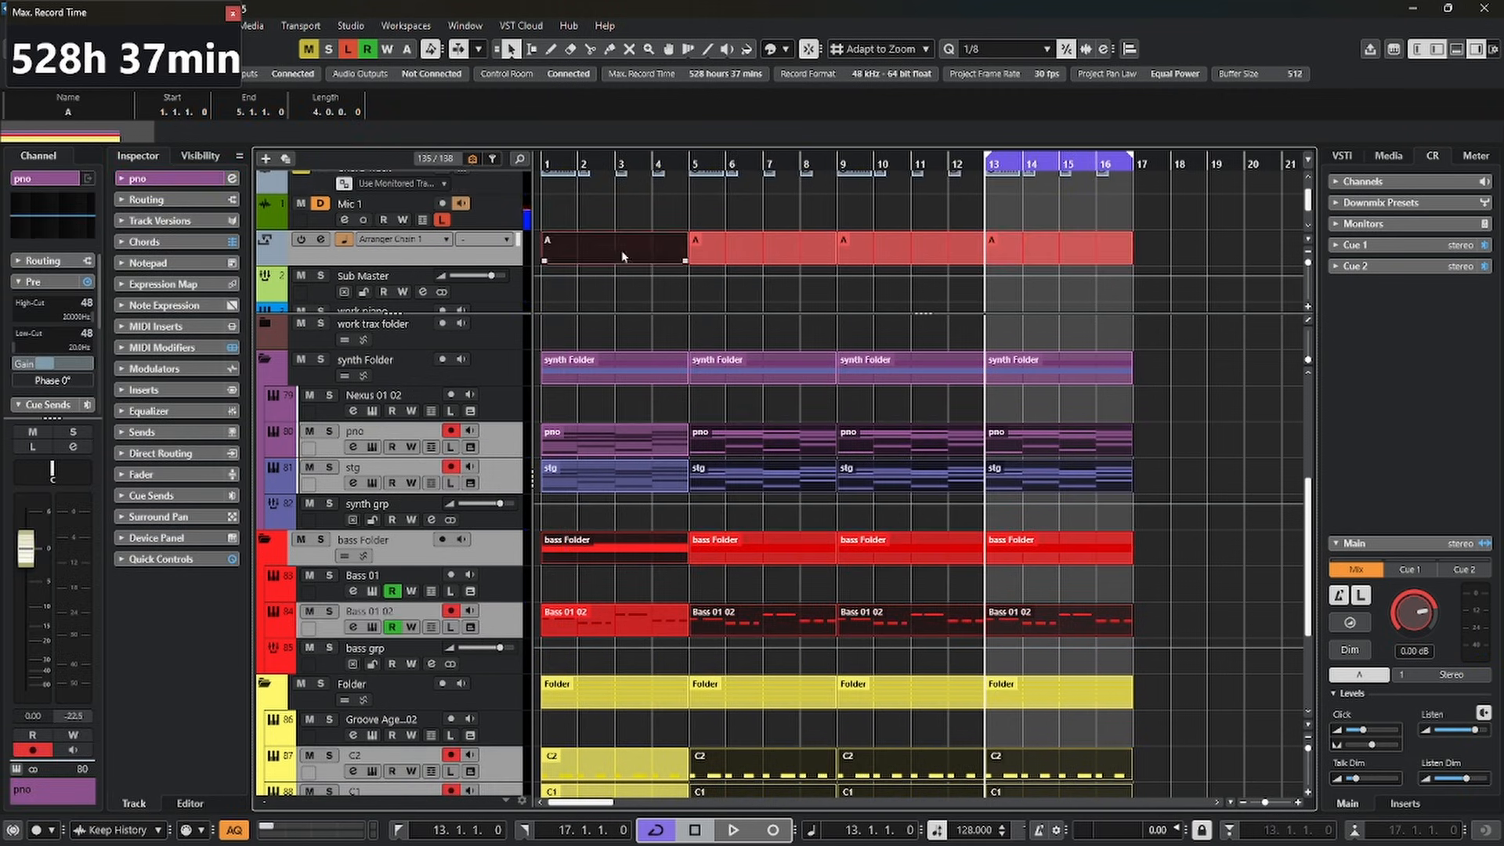
left_click(755, 252)
left_click(883, 254)
left_click(631, 255)
left_click(741, 251)
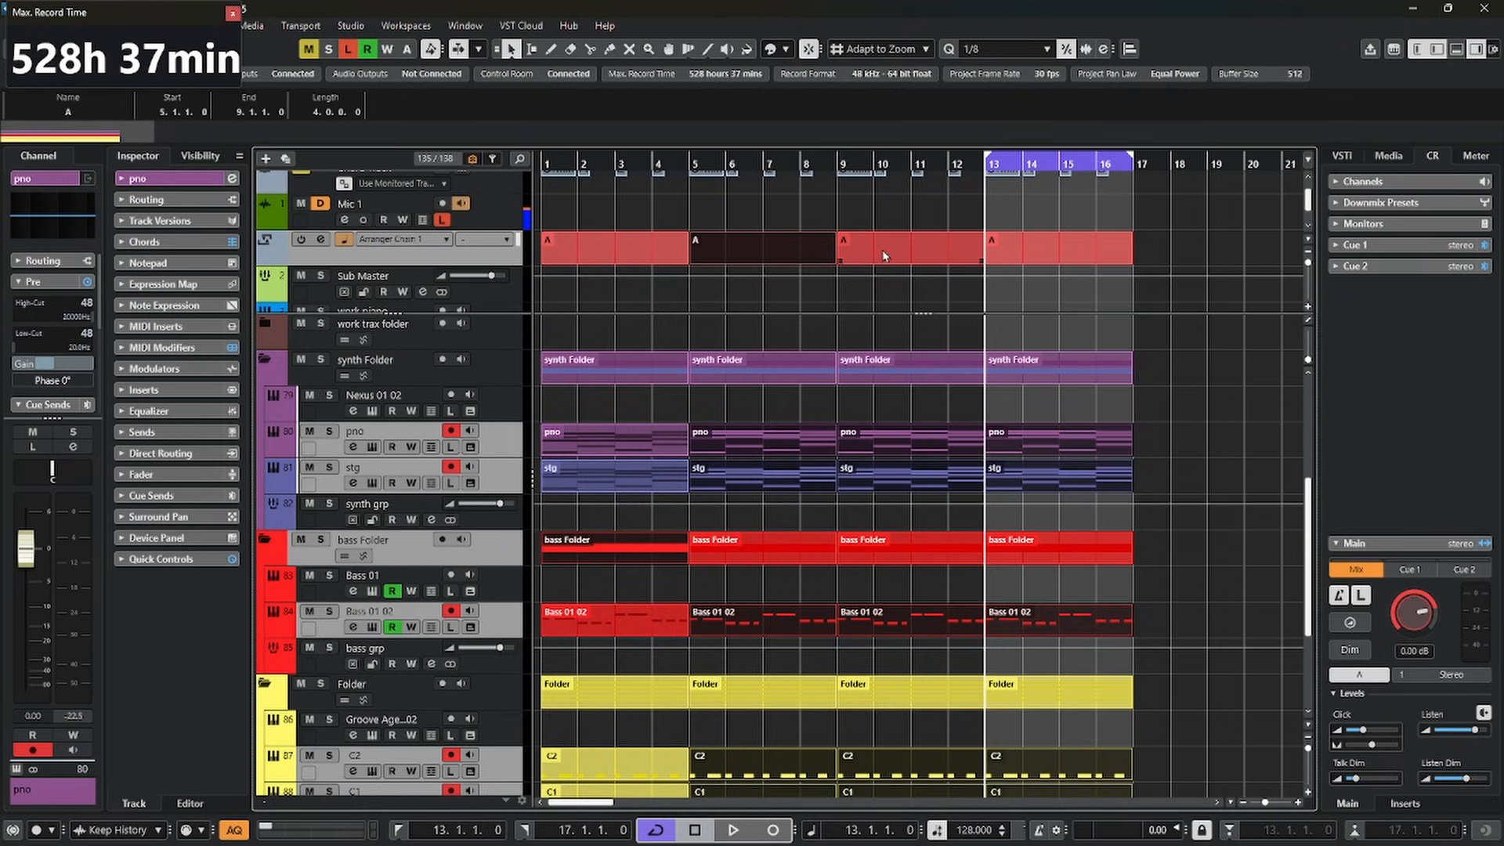
left_click(890, 256)
left_click(1032, 259)
Fill Arranger Chain 1 with the first event twice, the second, third and second events once each, and the third event twice
left_click(490, 256)
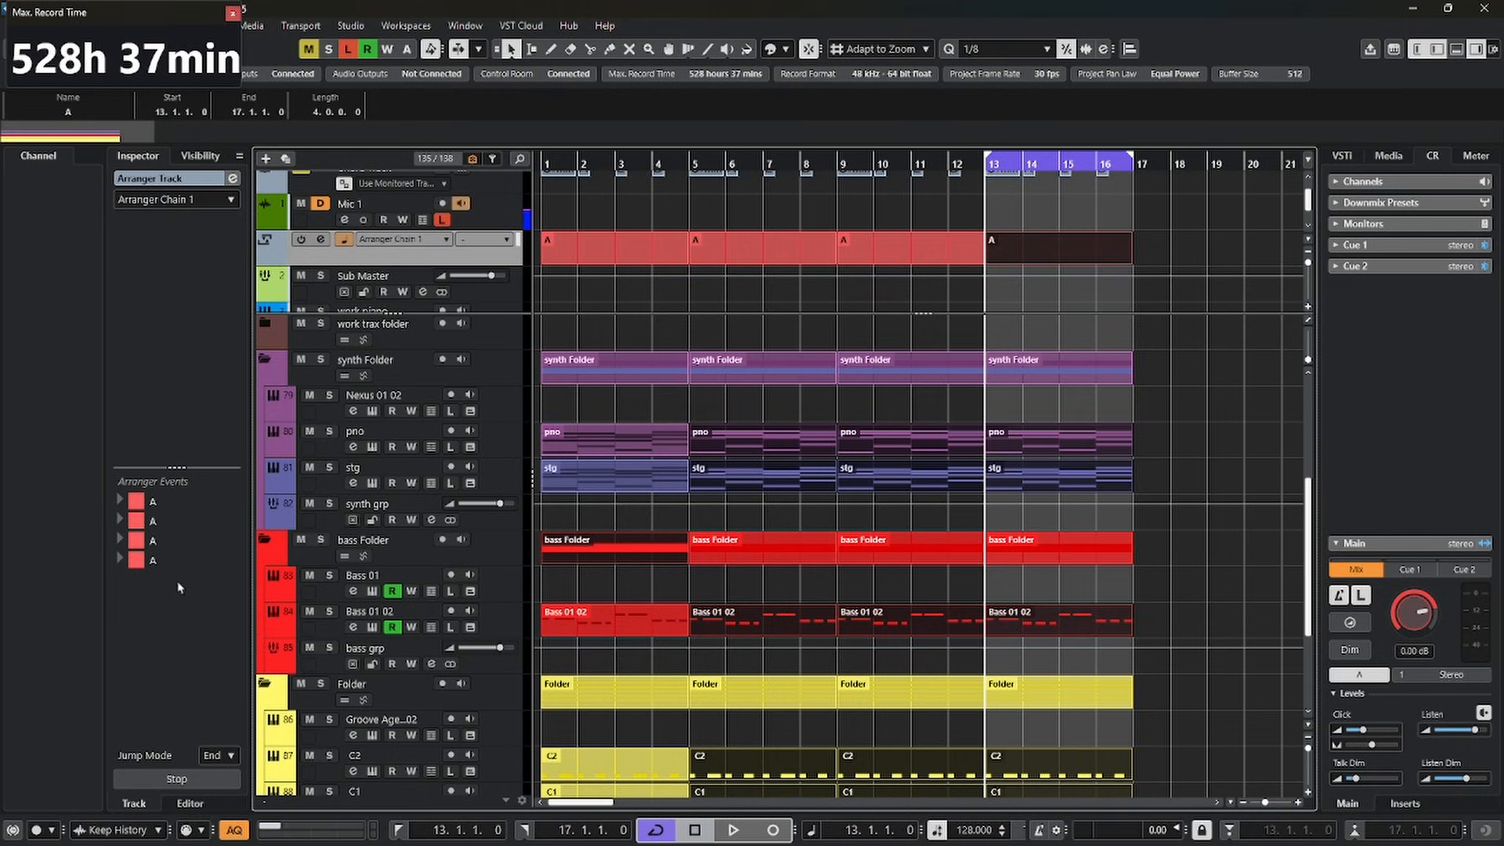
double_click(172, 501)
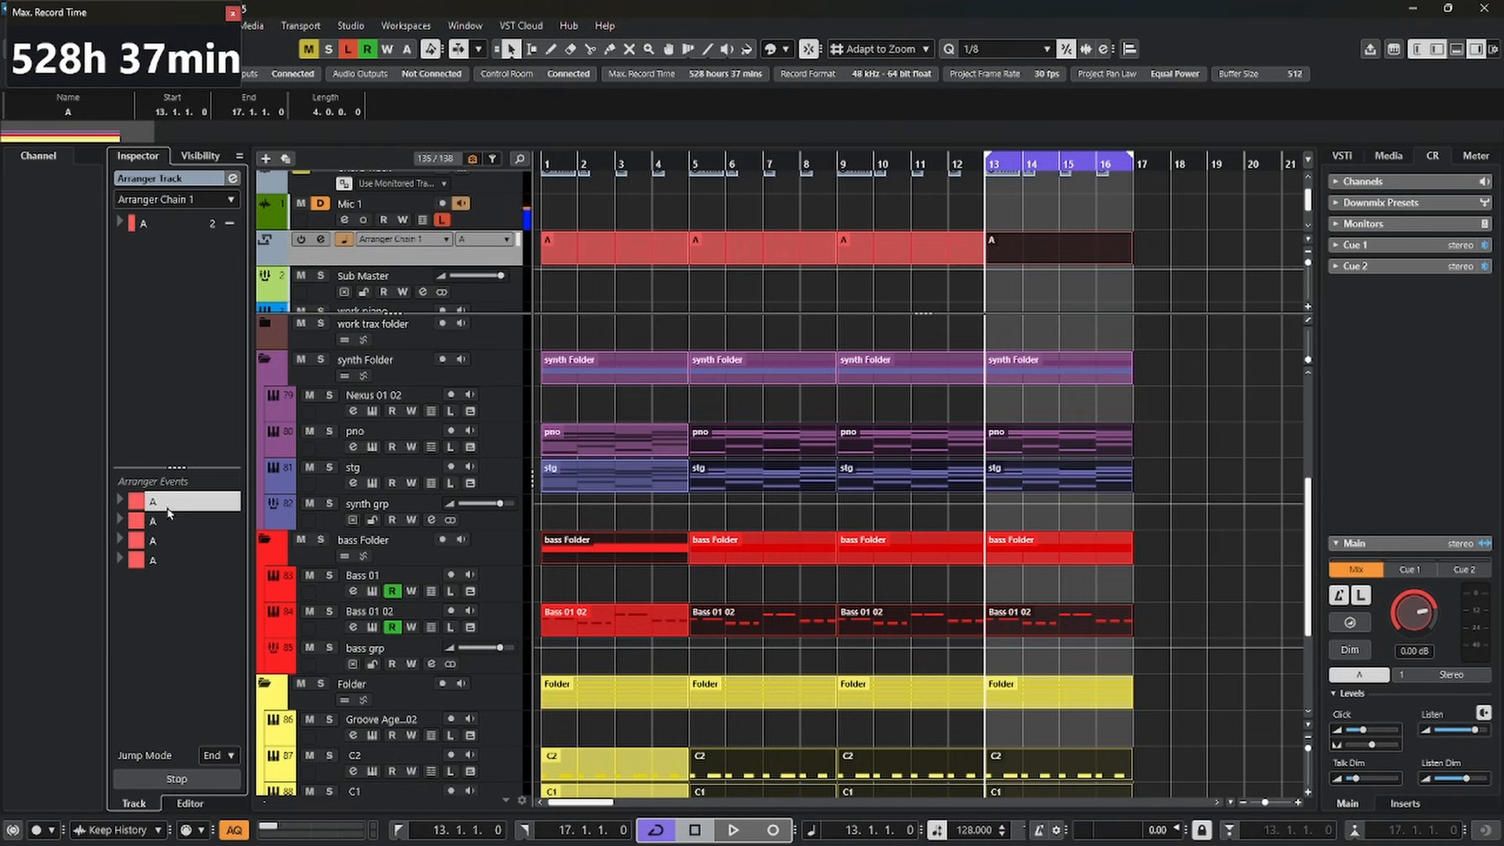
double_click(172, 523)
double_click(172, 542)
double_click(170, 560)
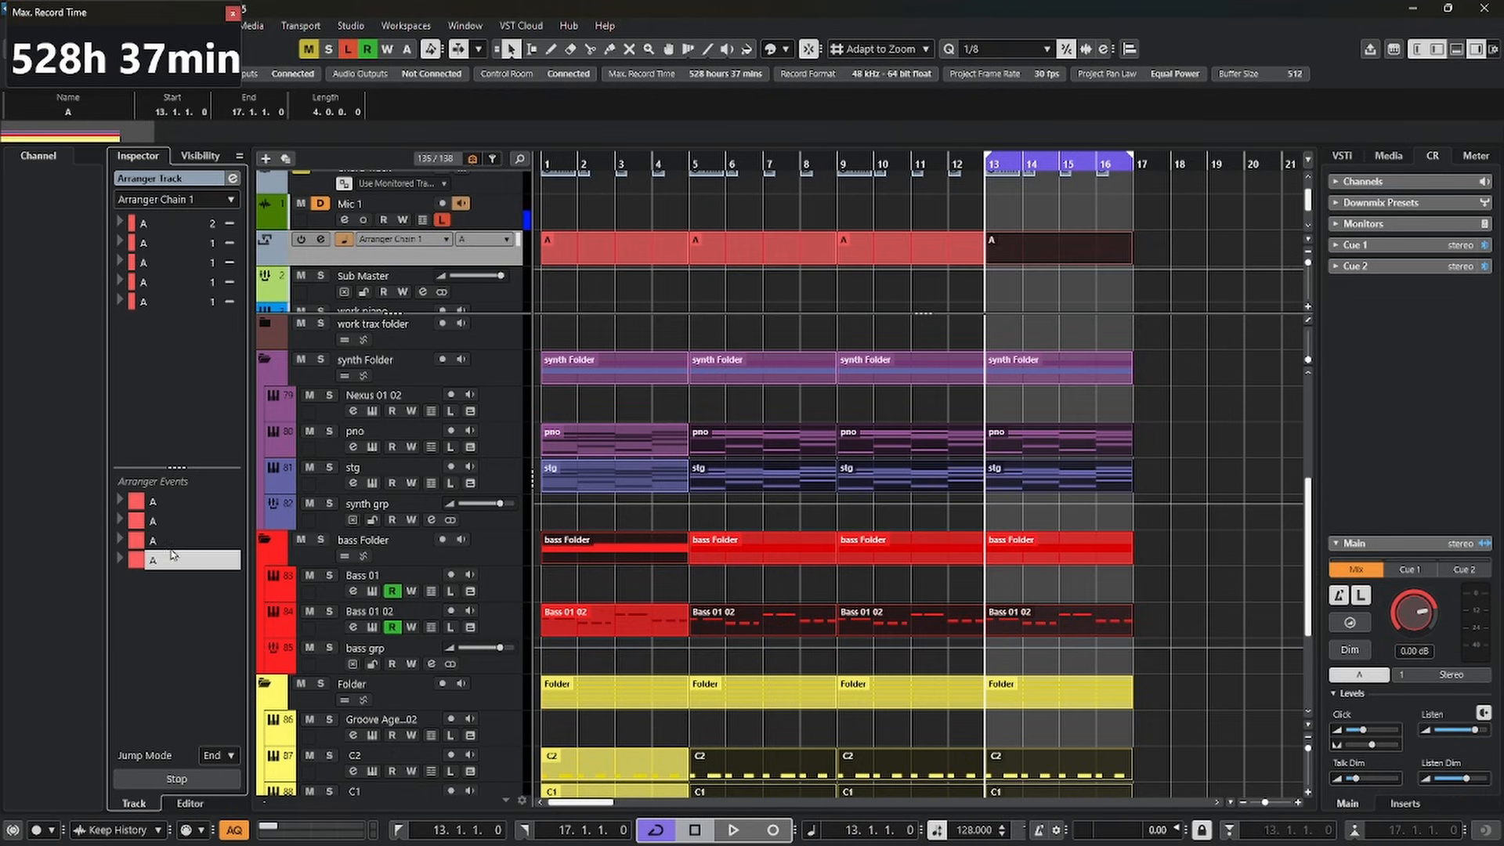
double_click(194, 556)
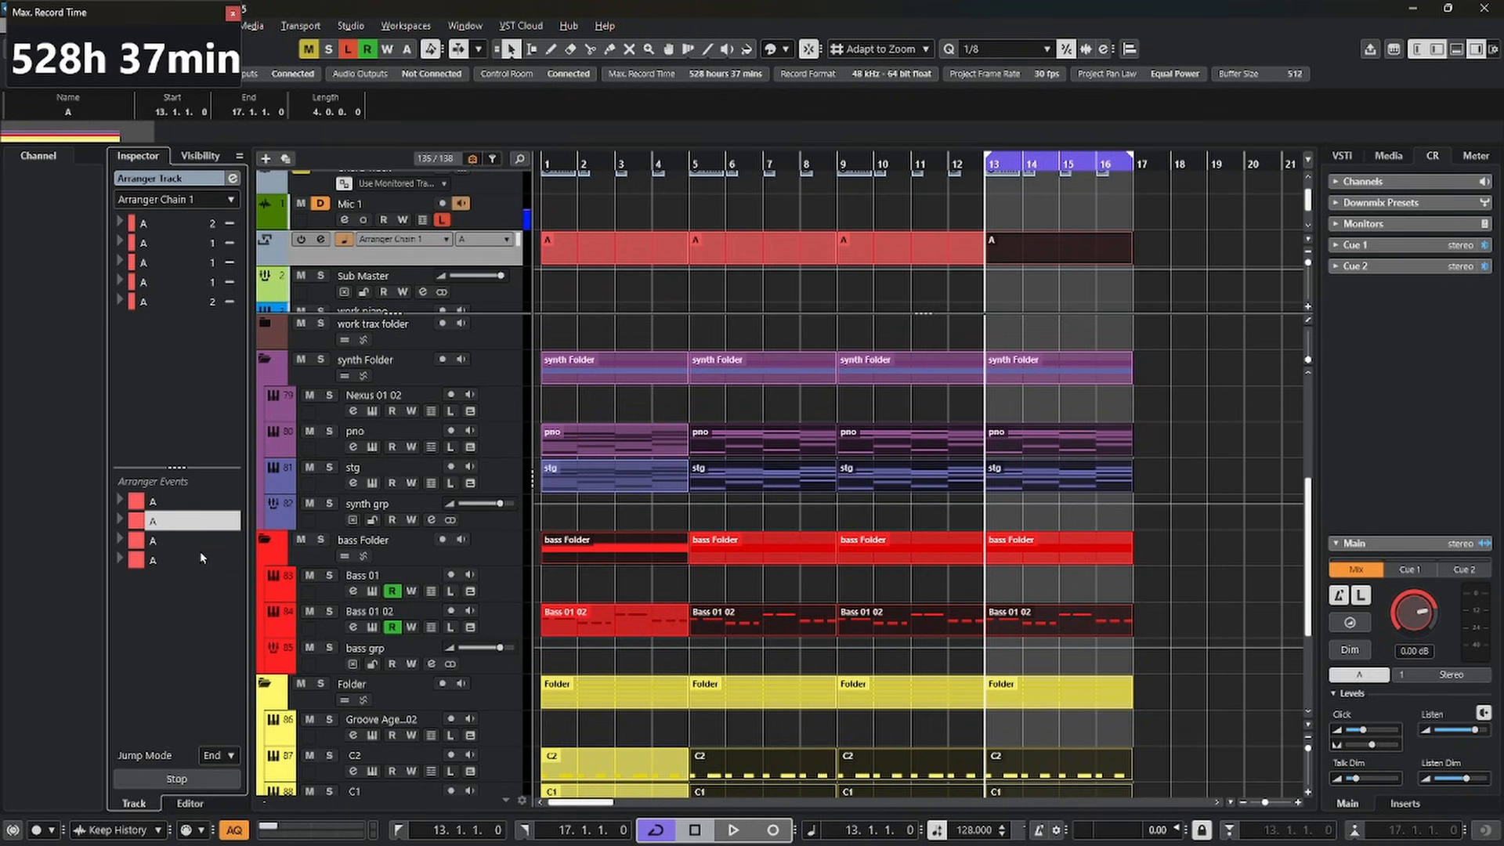
Rename the second, third and fourth arranger events B, C and D, and append D once to the arranger chain
left_click(182, 521)
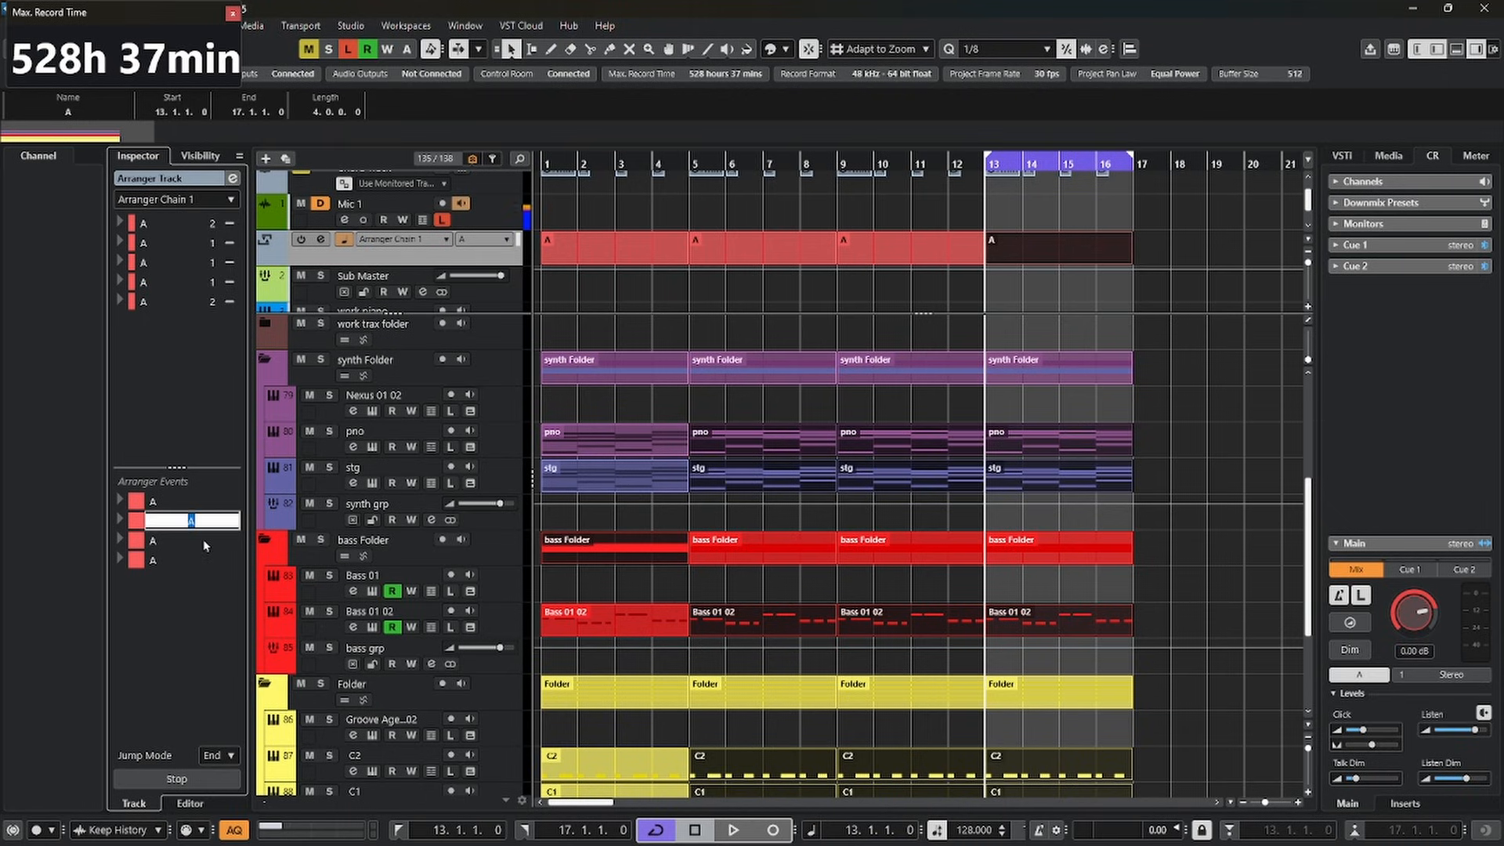
type("B")
left_click(184, 540)
left_click(184, 540)
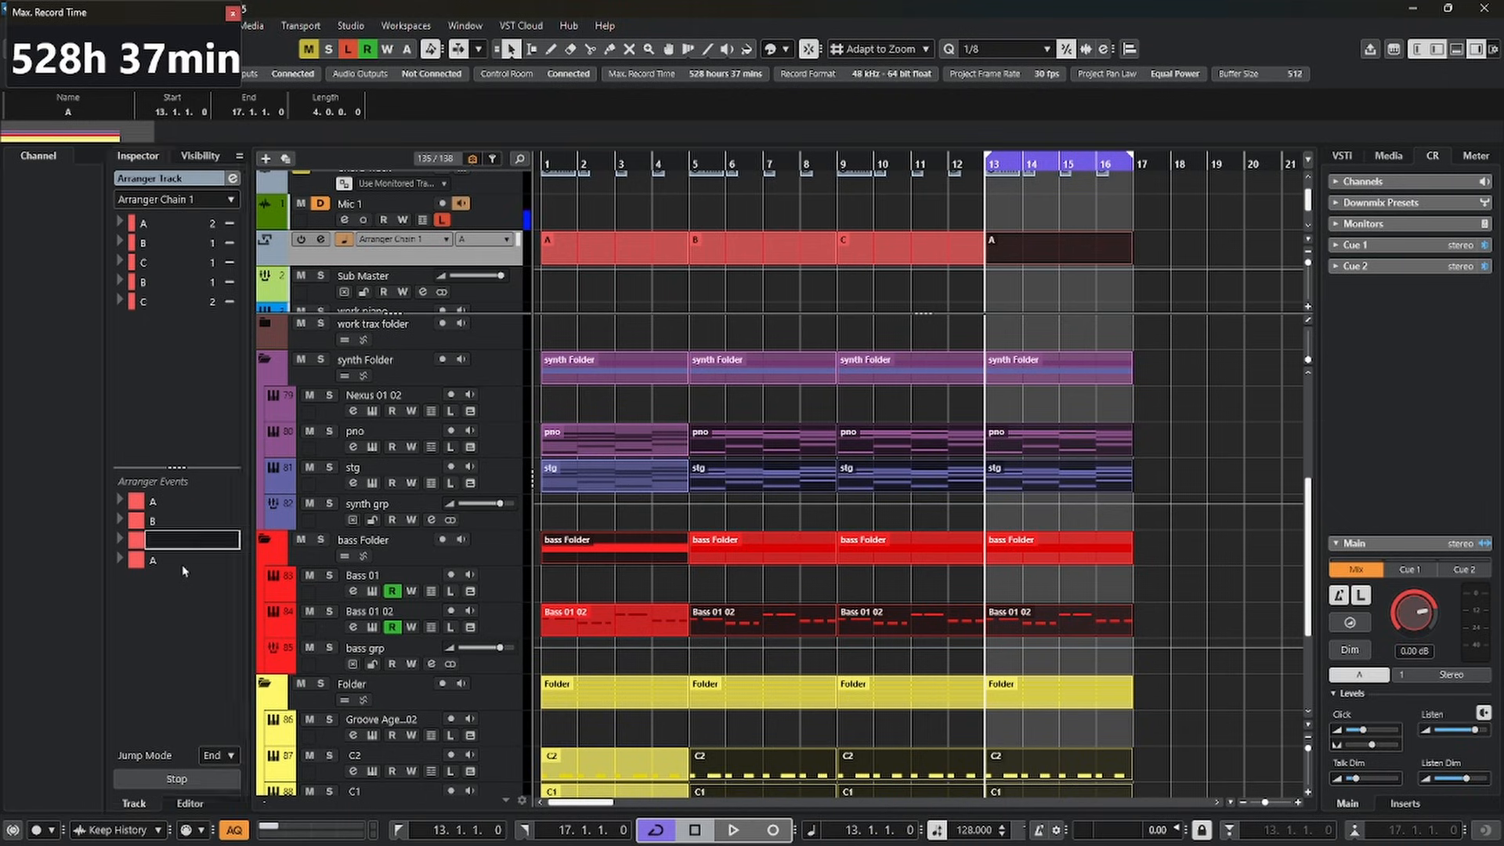
type("C")
double_click(183, 565)
type("D")
key("Return")
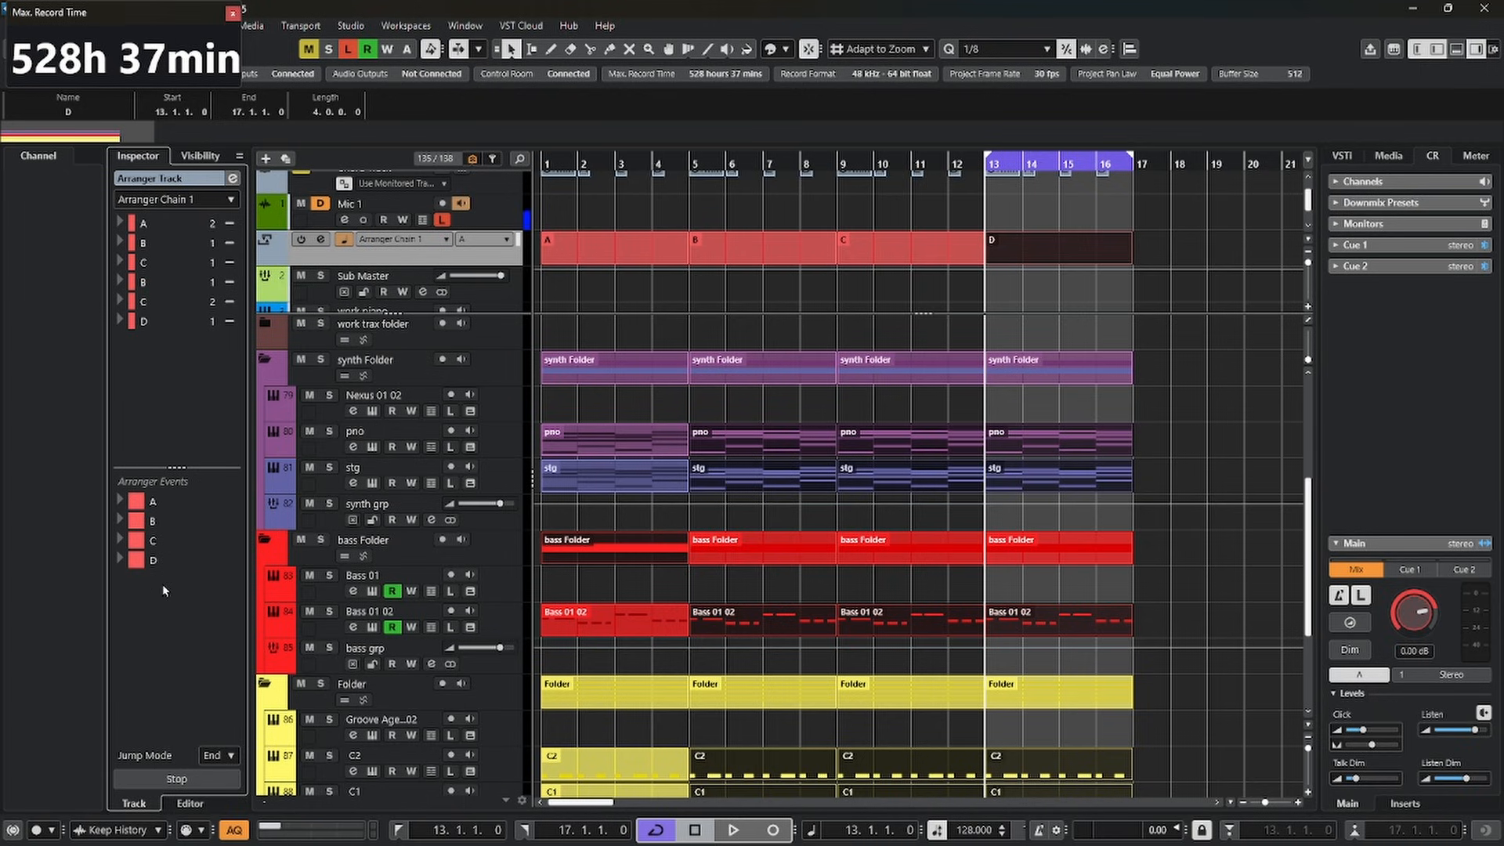
left_click(1210, 508)
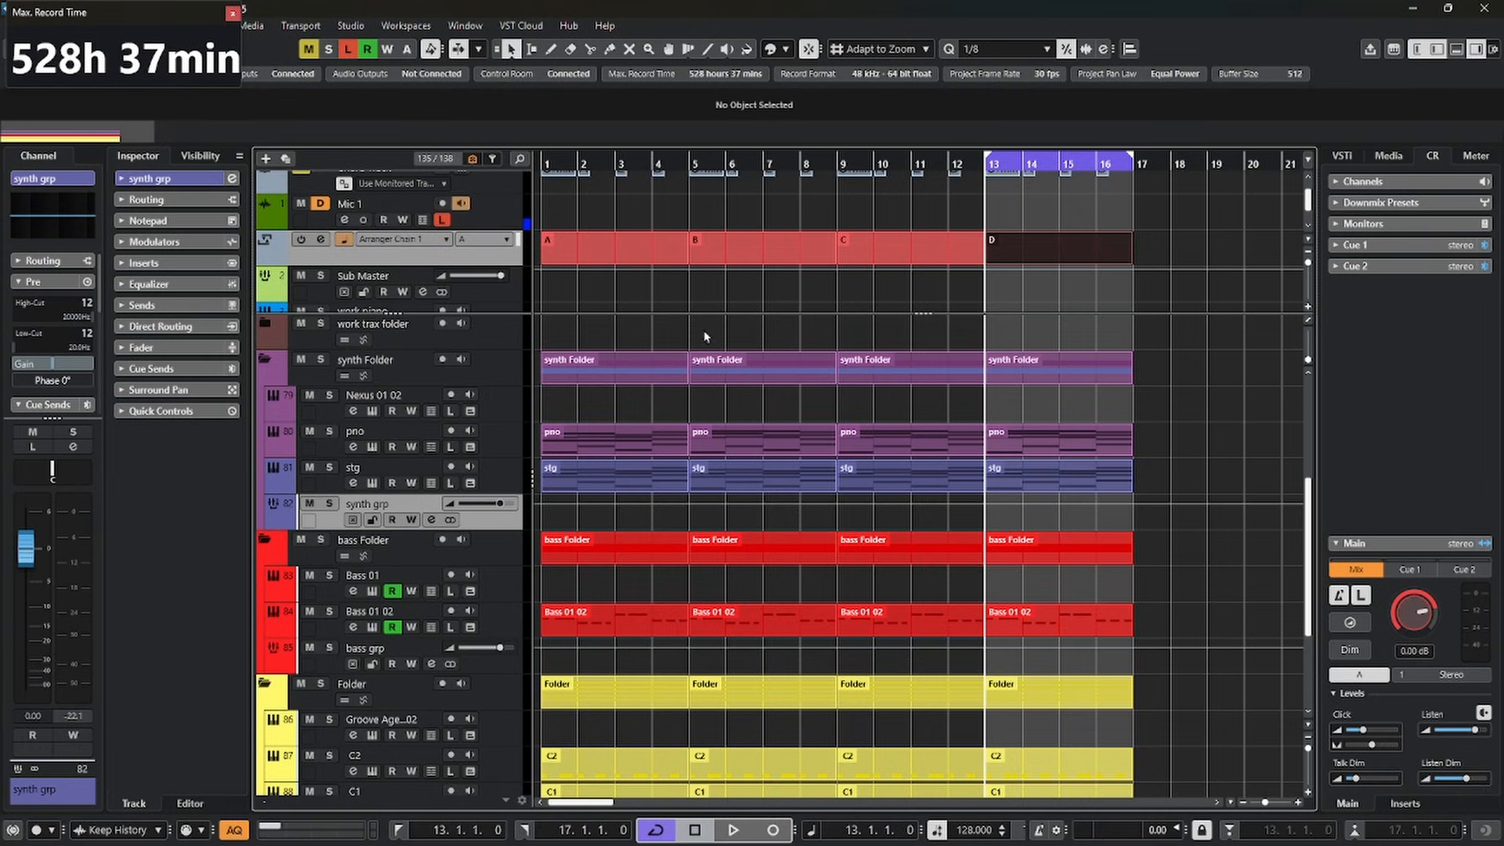
left_click(1087, 382)
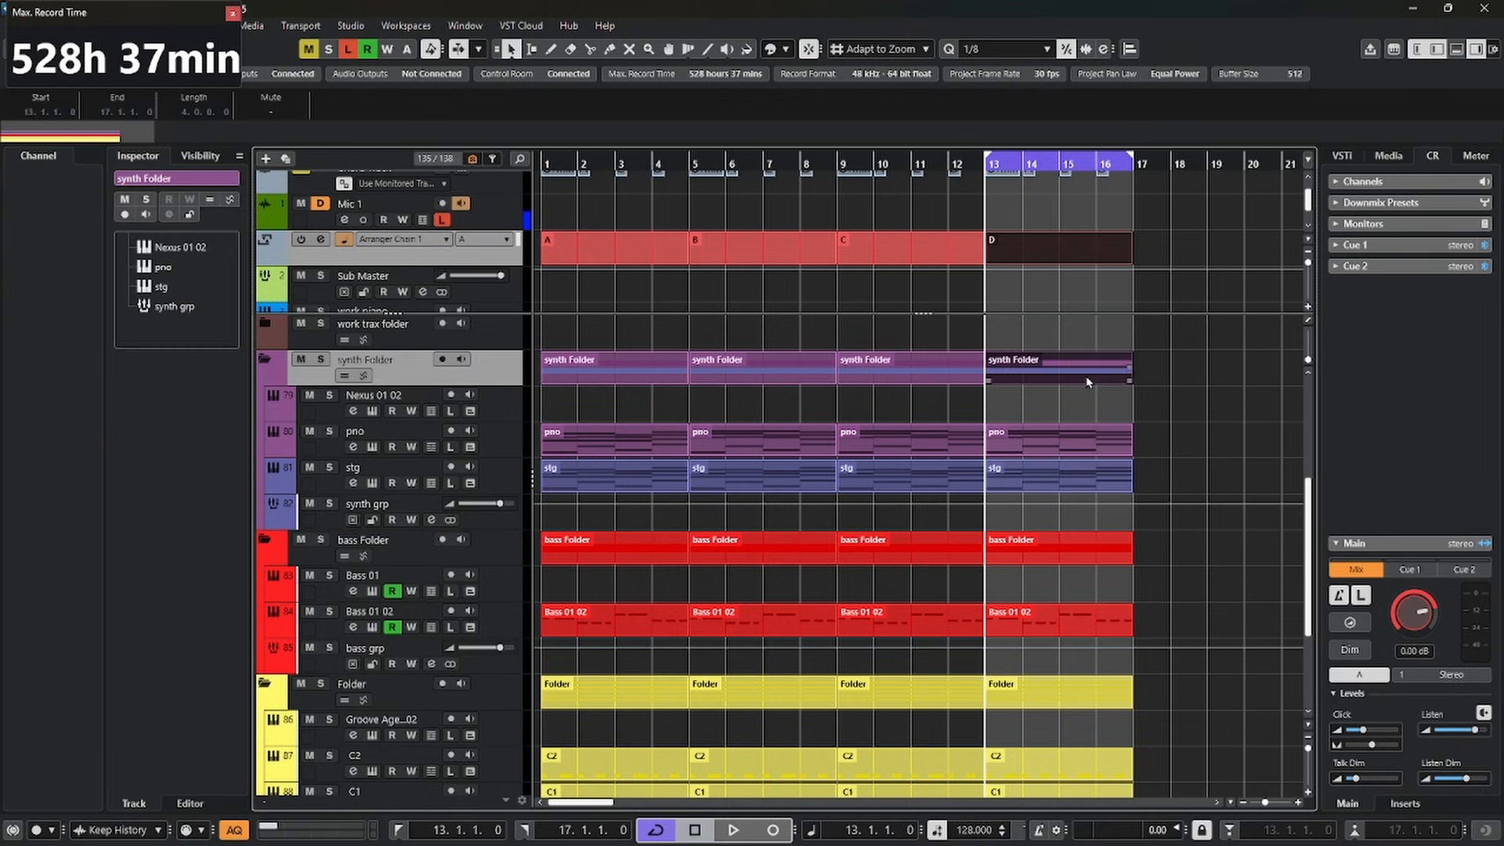
scroll(1097, 423, "down", 5)
scroll(1108, 469, "up", 12)
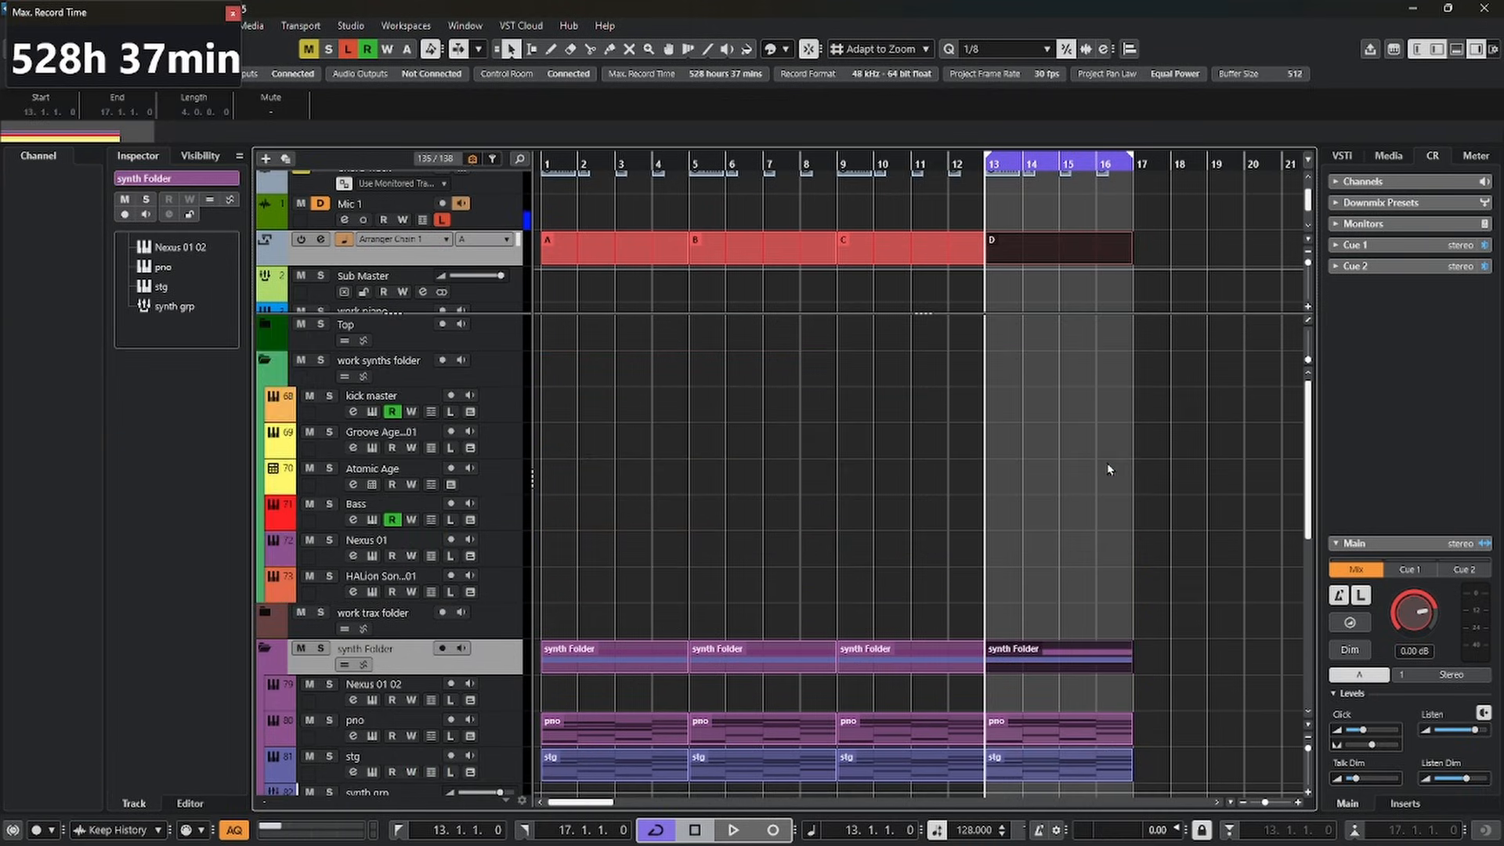
scroll(1108, 469, "down", 5)
left_click(898, 358)
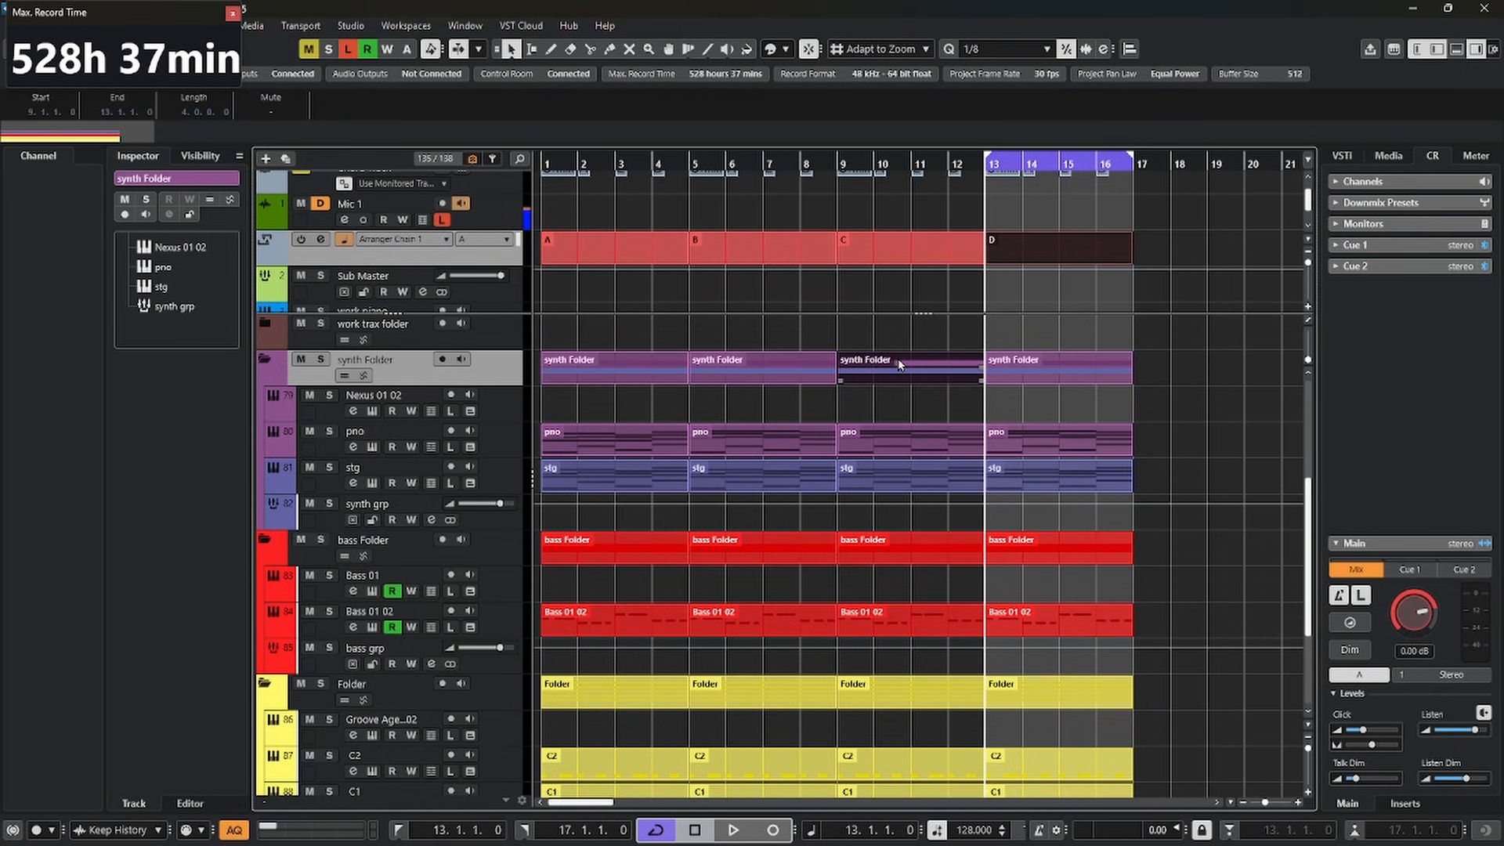
Mute the yellow drum folder part in section C, bars 9 to 13, with the Mute tool
scroll(1131, 463, "down", 4)
right_click(1233, 562)
left_click(1353, 564)
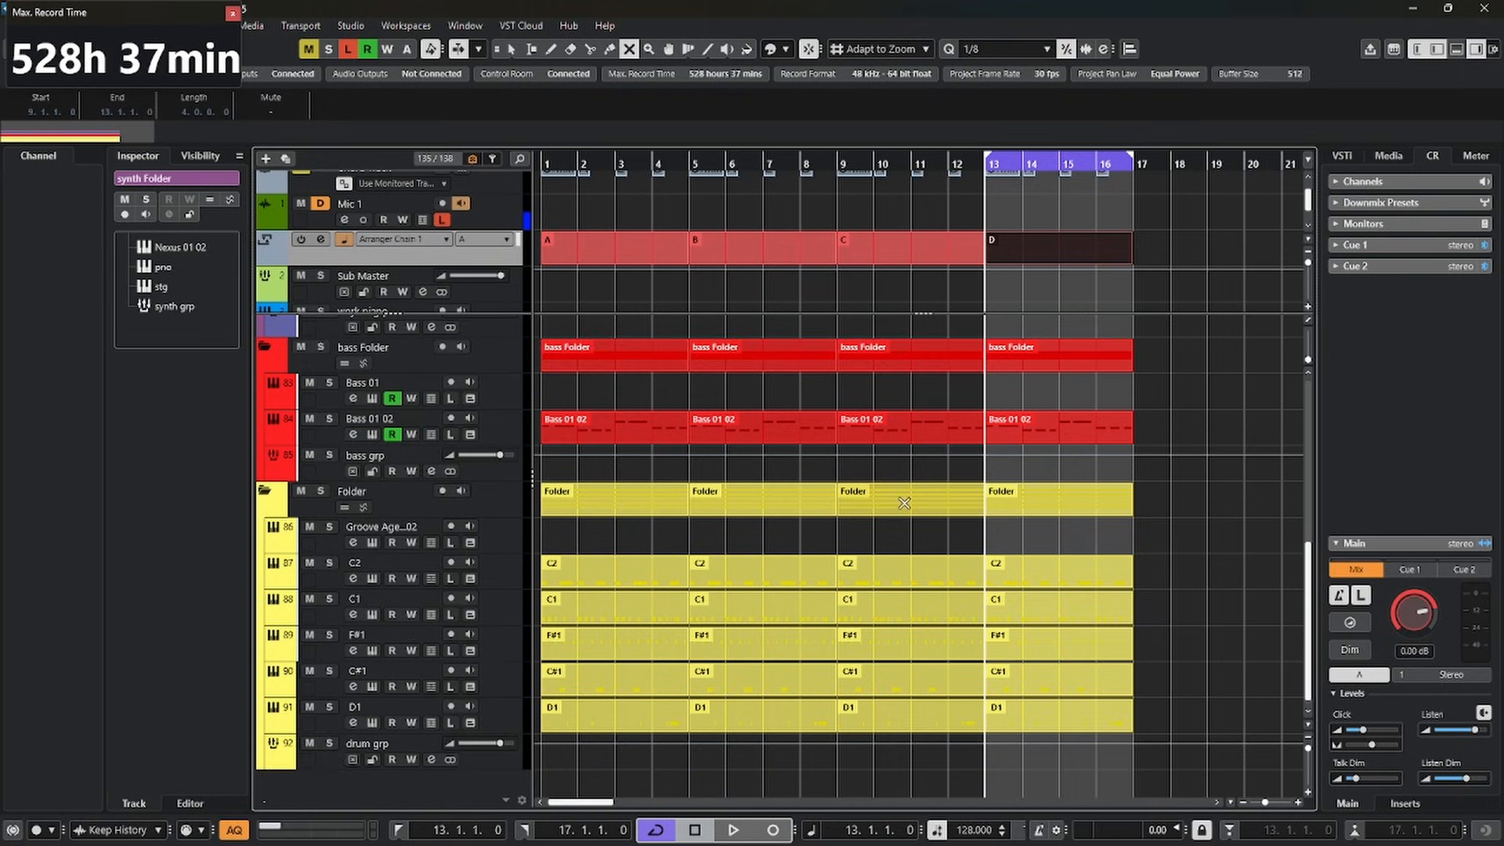
left_click(903, 502)
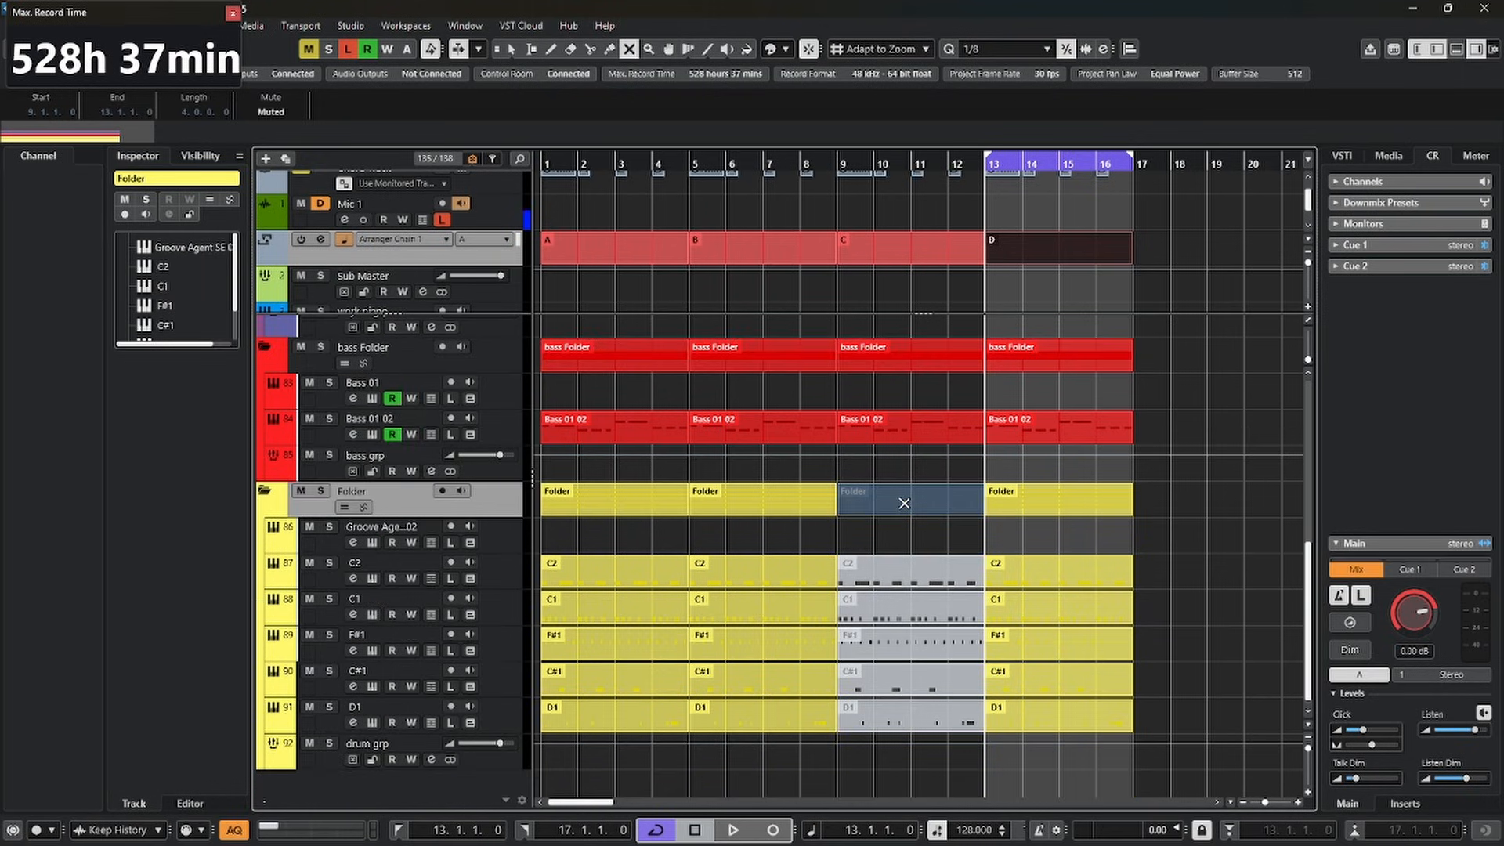
Mute the bass Folder part in section B and the synth Folder part in section A, and return to the selection tool
left_click(765, 243)
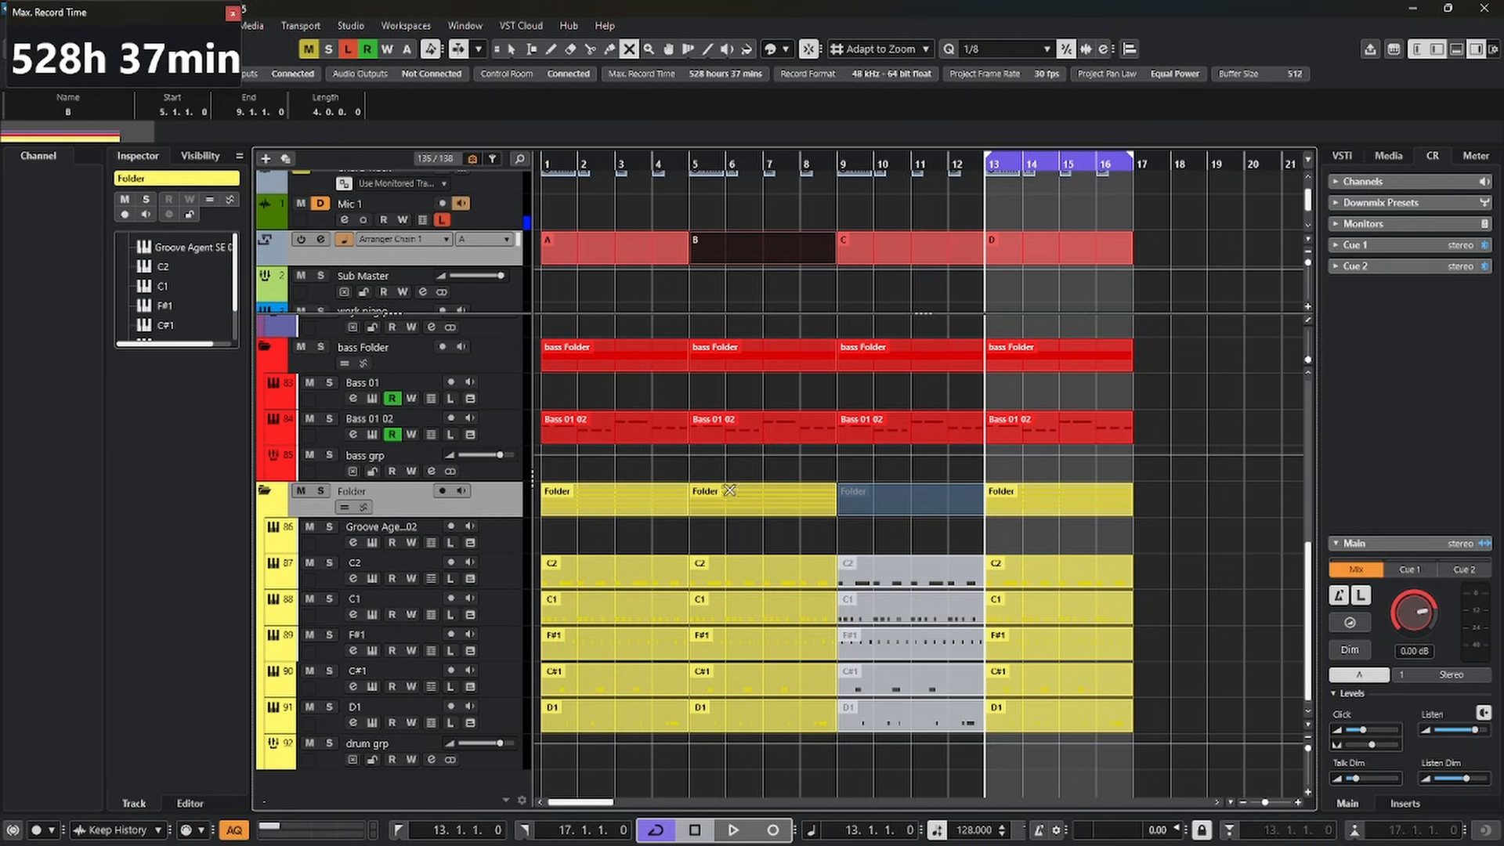
left_click(758, 356)
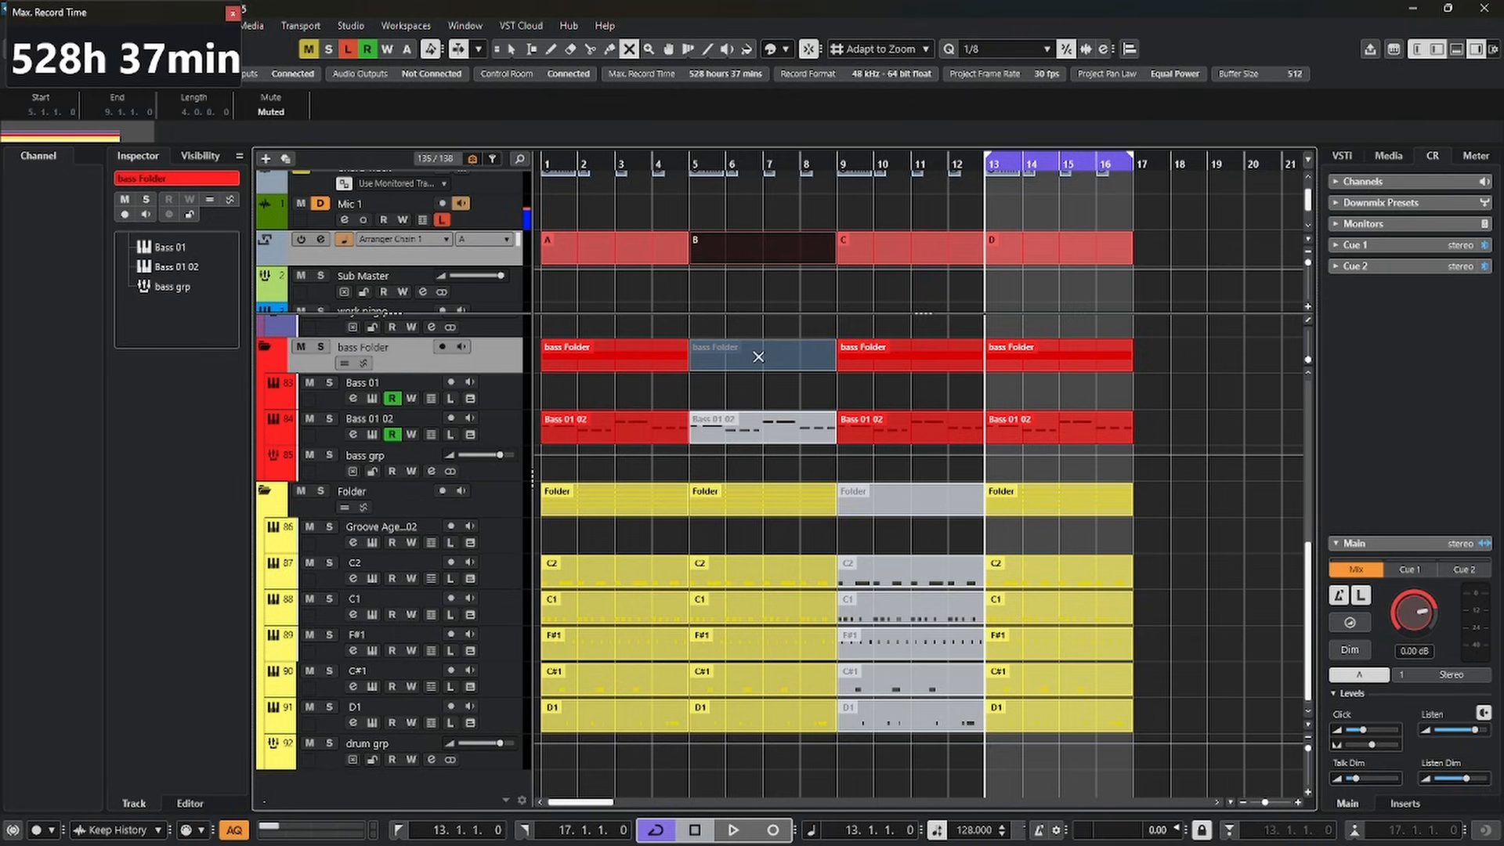
scroll(758, 356, "up", 3)
left_click(611, 372)
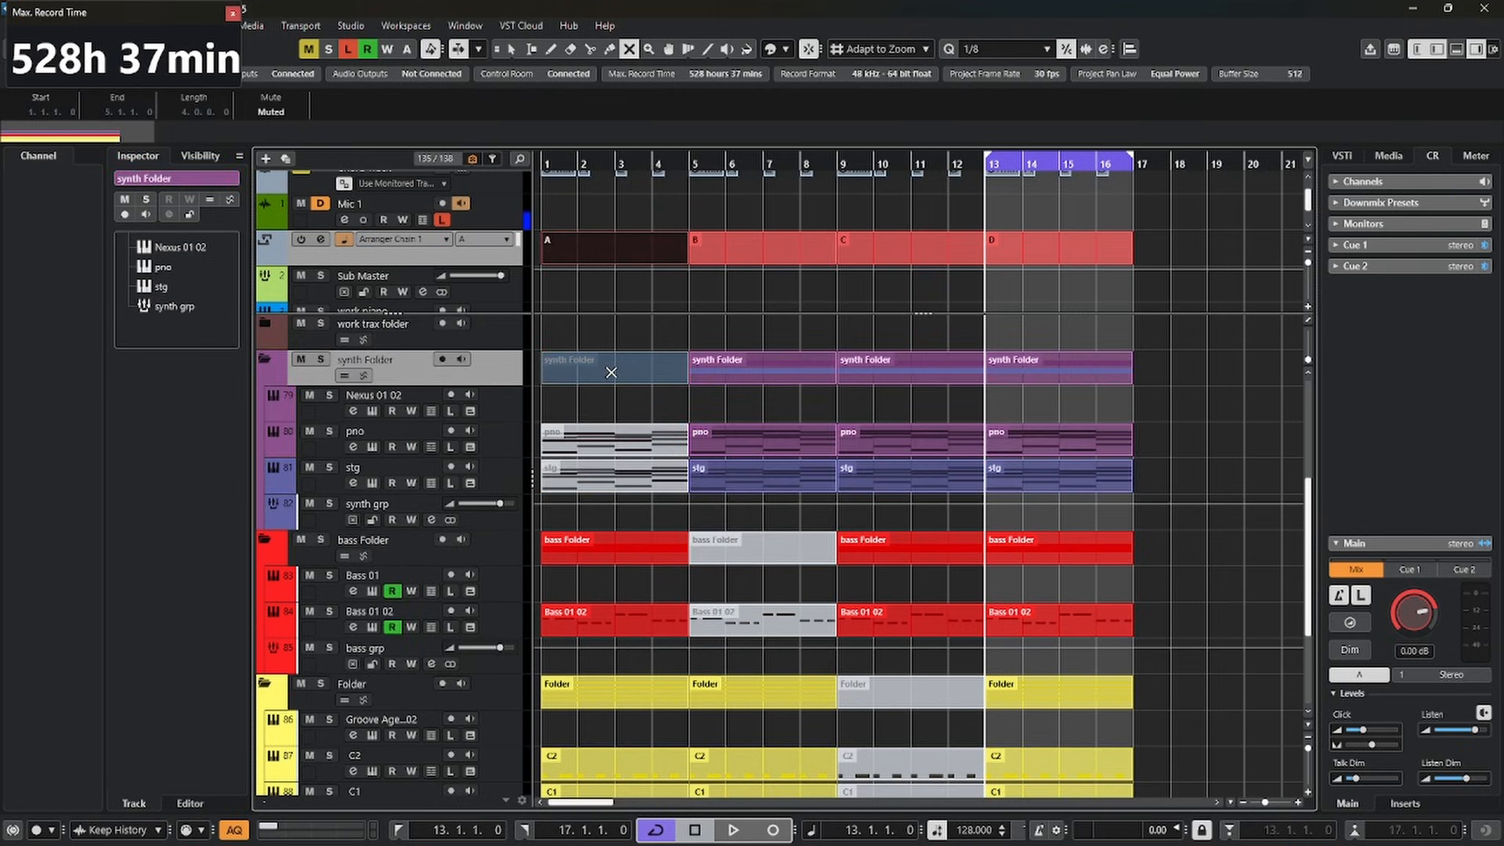
key("1")
Audition the arranger events B, D and A one after another, stopping playback after each
left_click(727, 254)
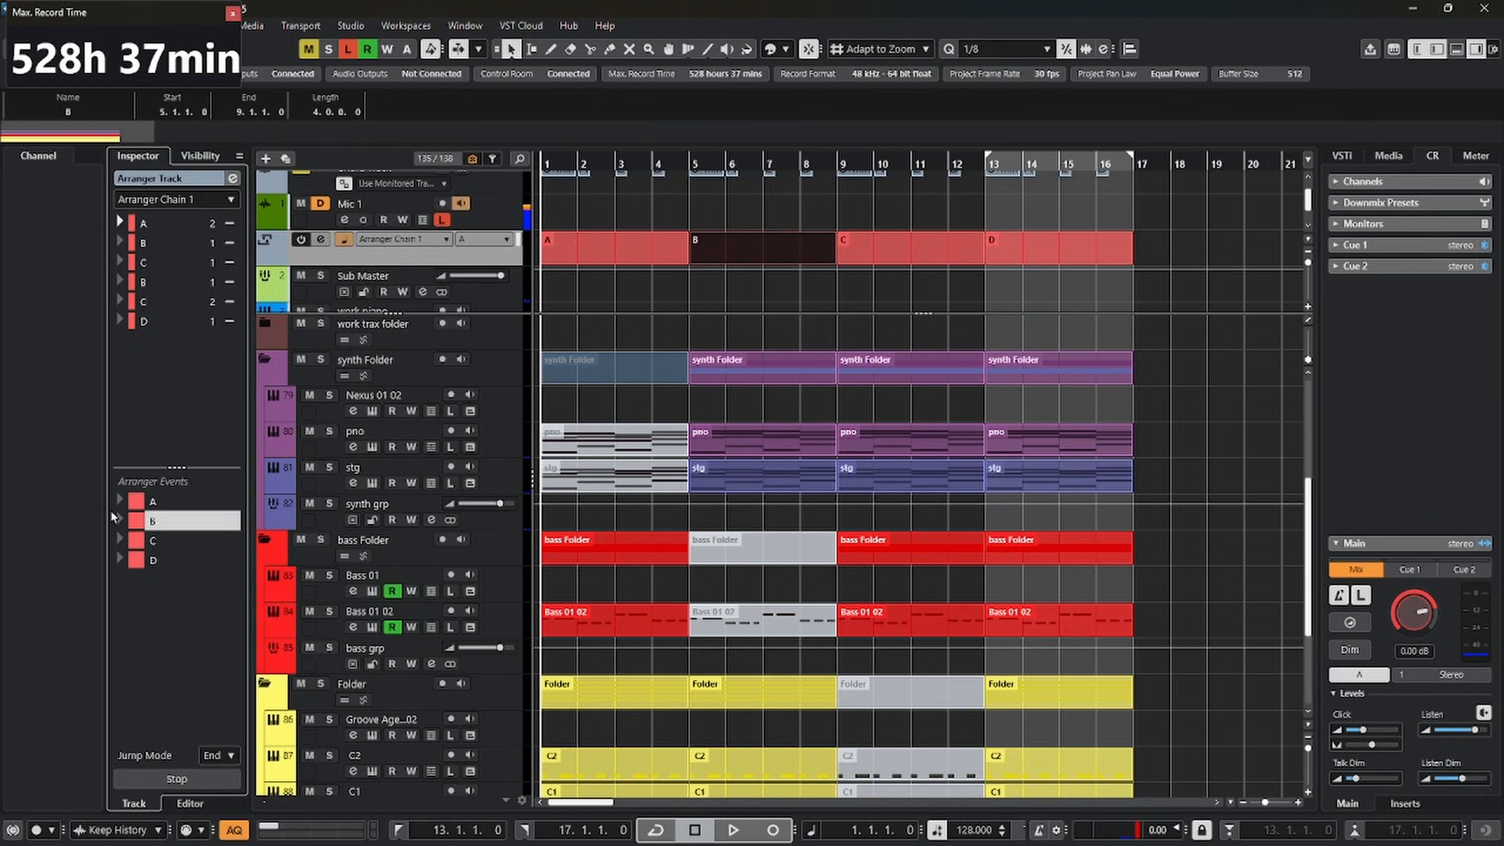
left_click(120, 520)
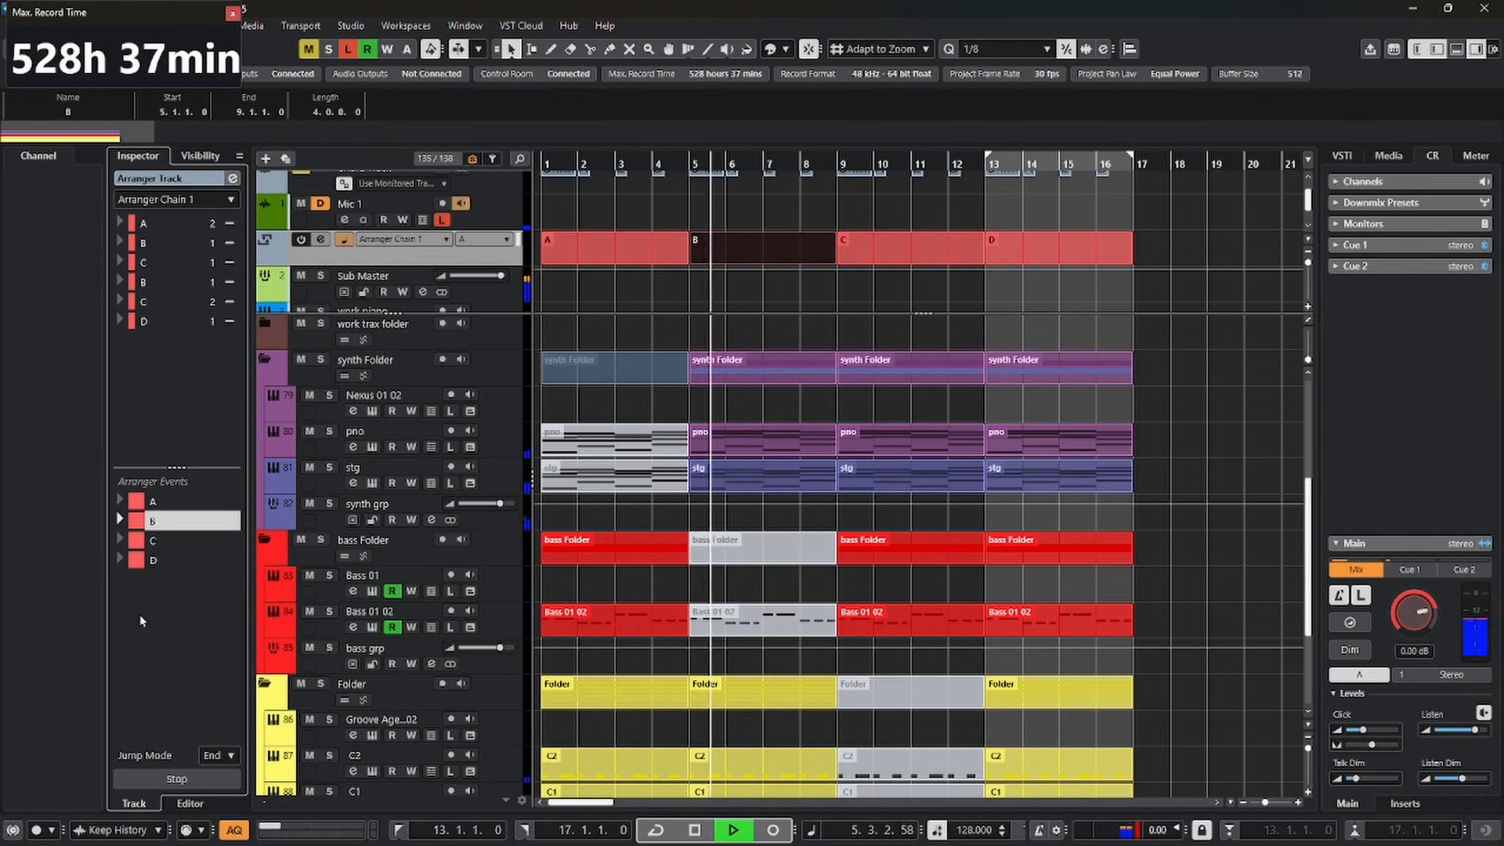
key("space")
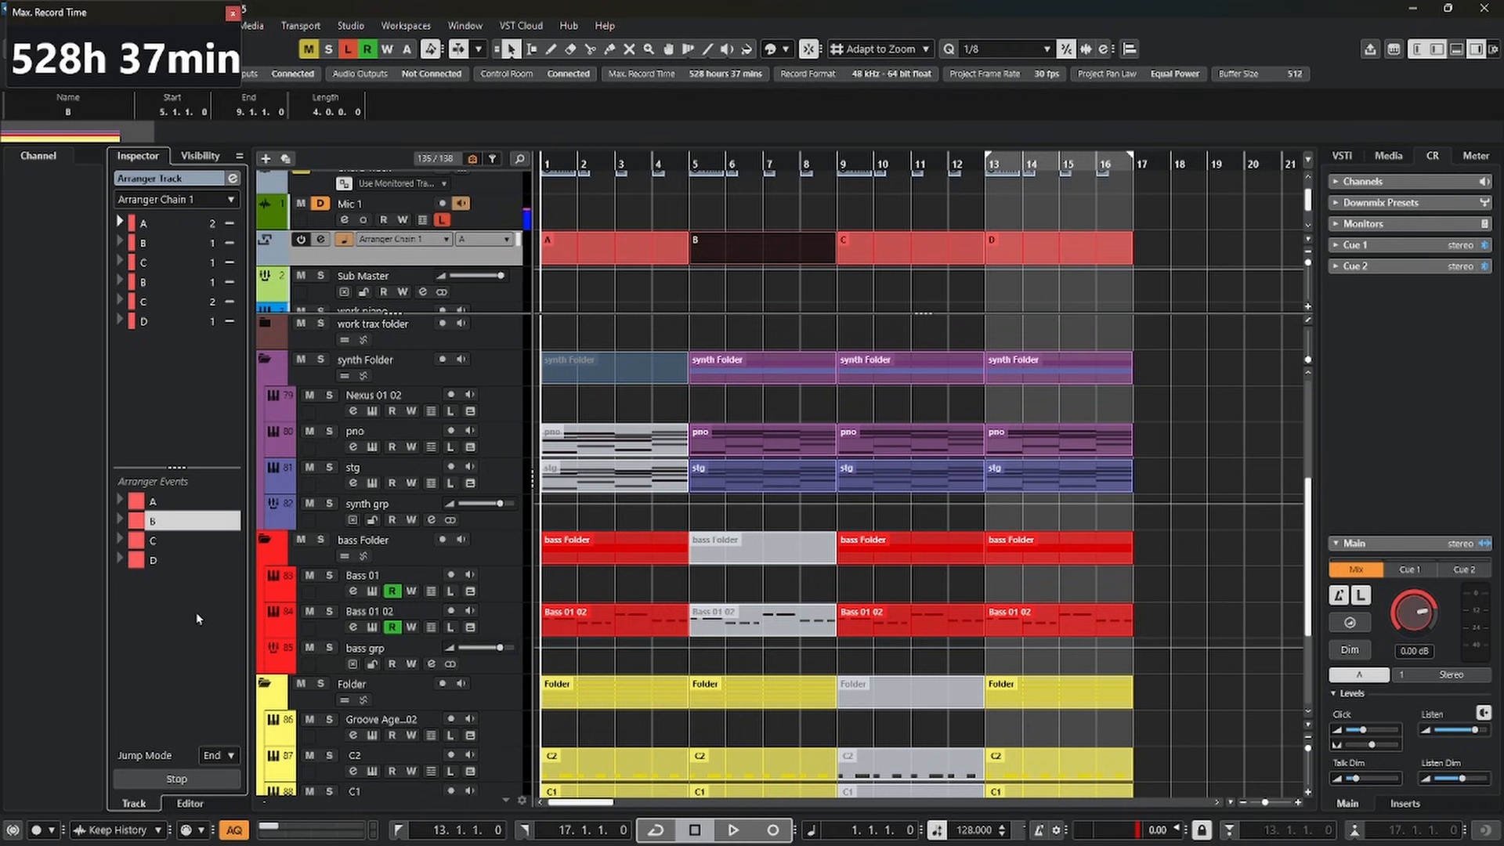
left_click(119, 559)
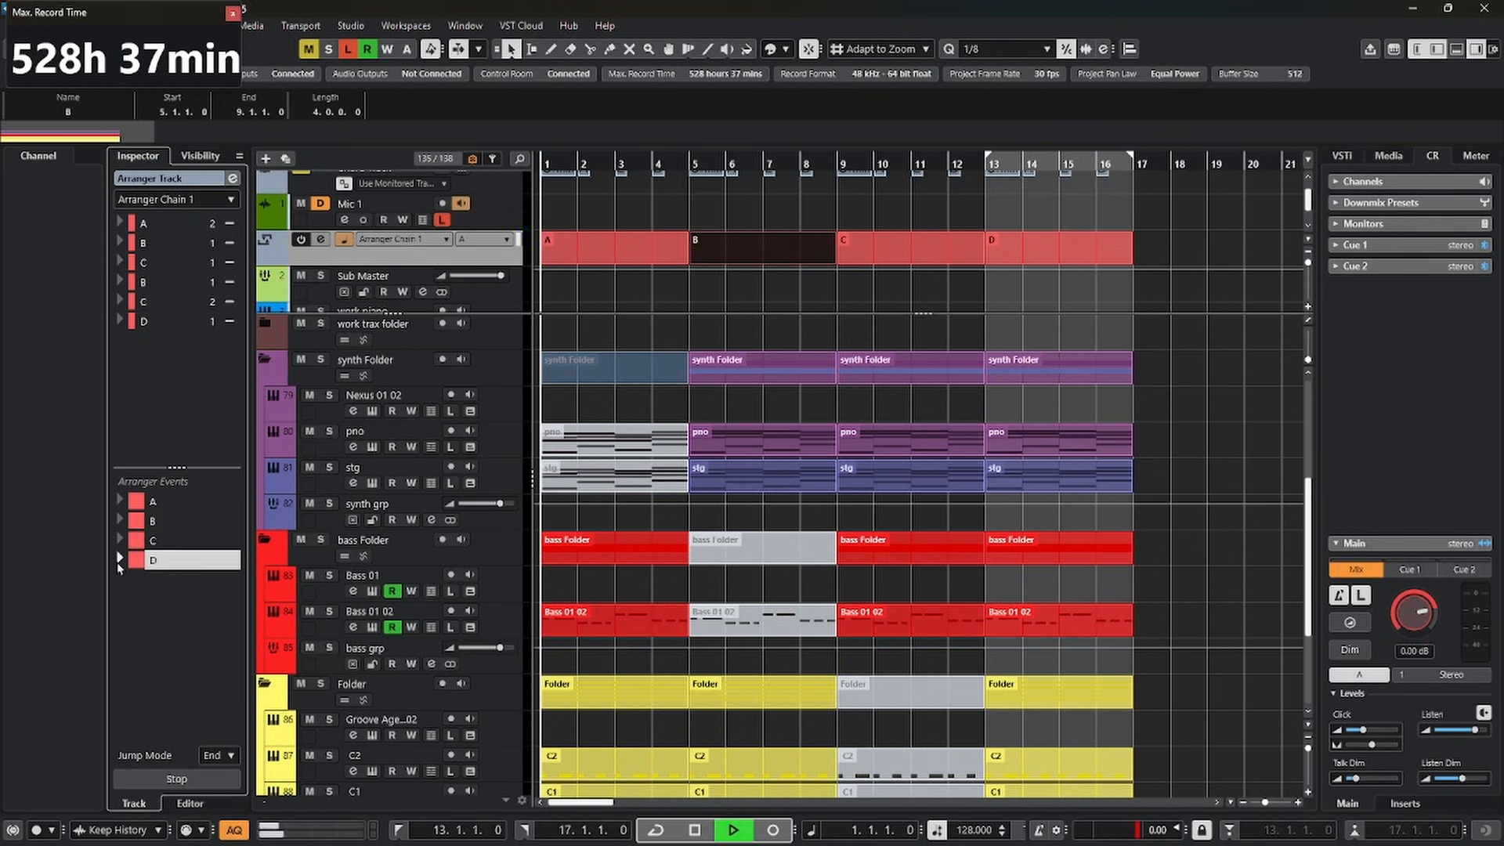
key("space")
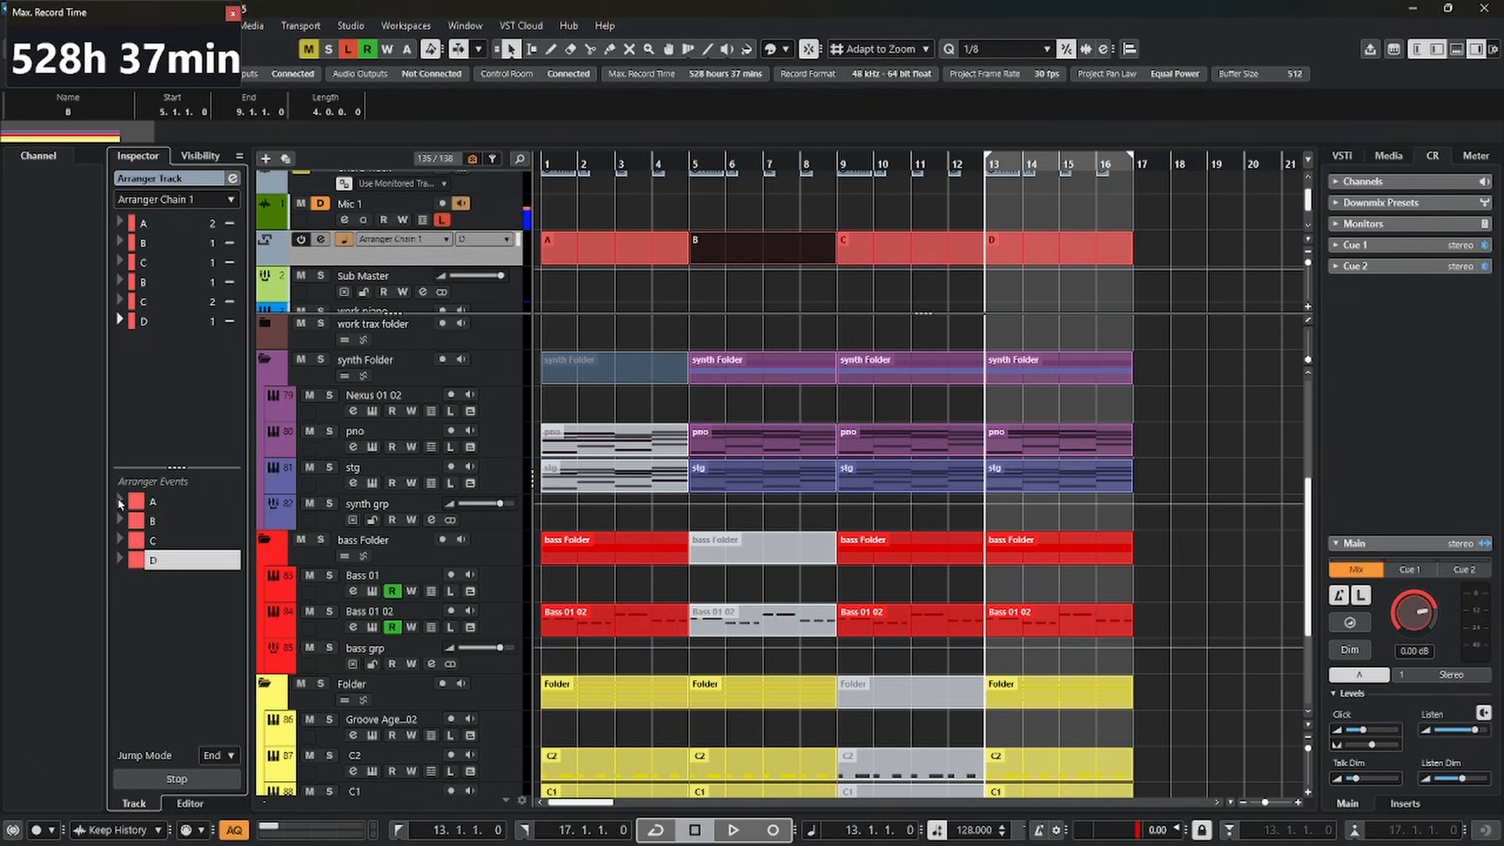
left_click(120, 501)
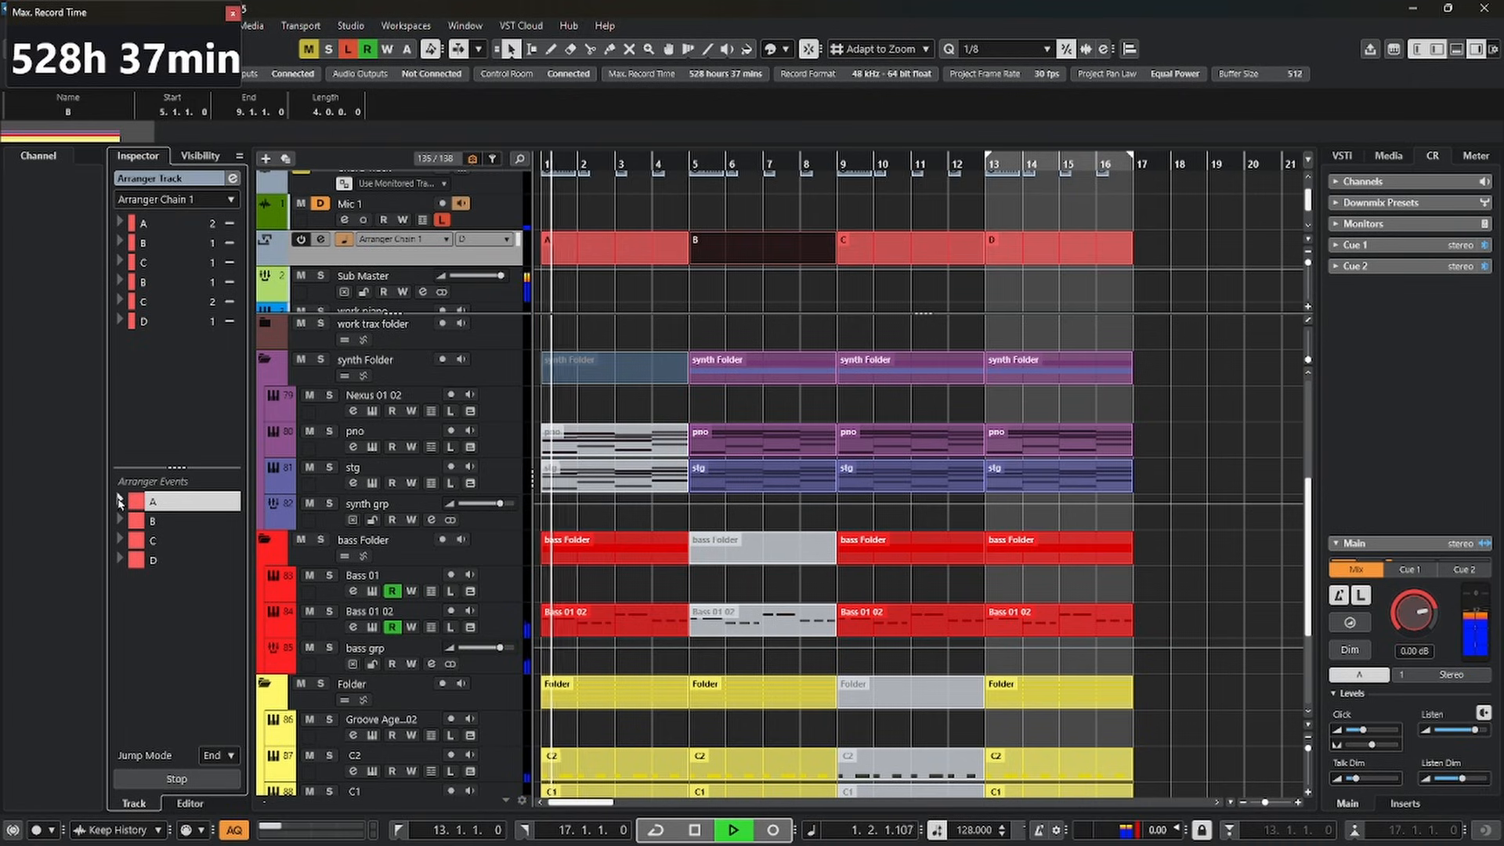
key("space")
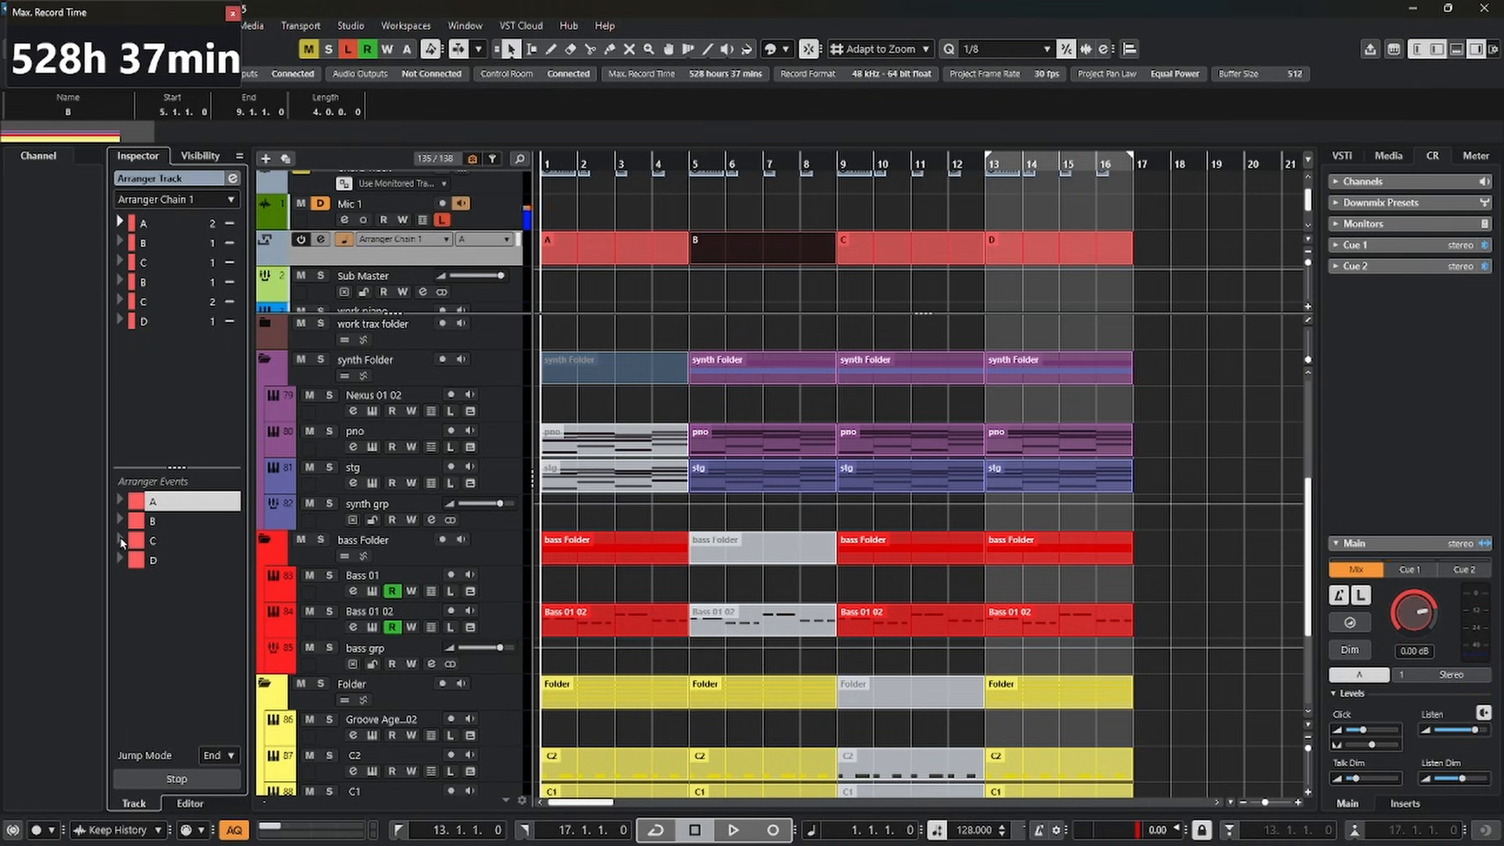
Audition arranger event C, stop playback and clear the selection
left_click(120, 539)
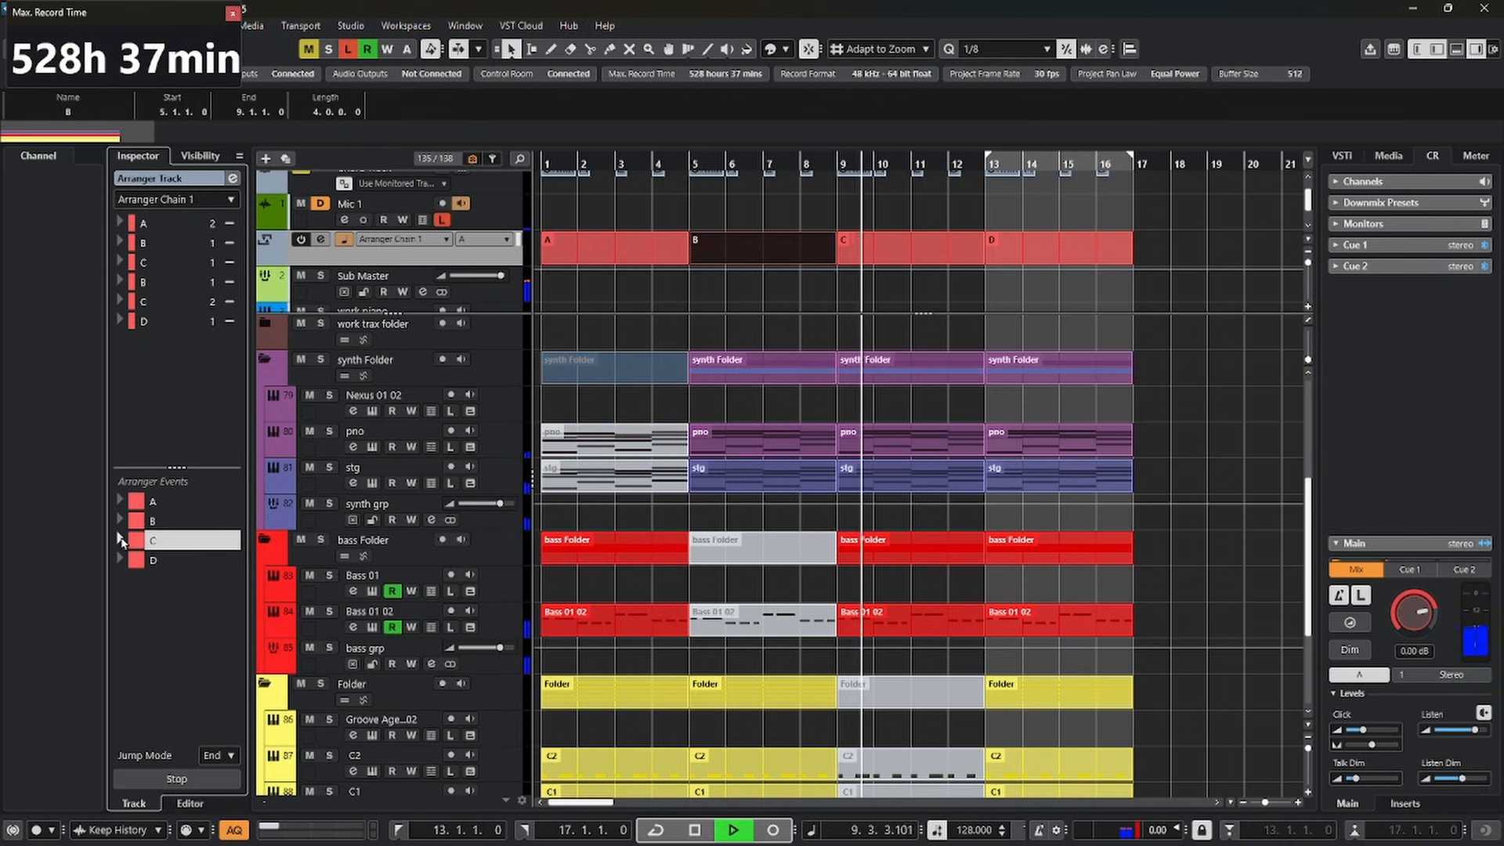
key("space")
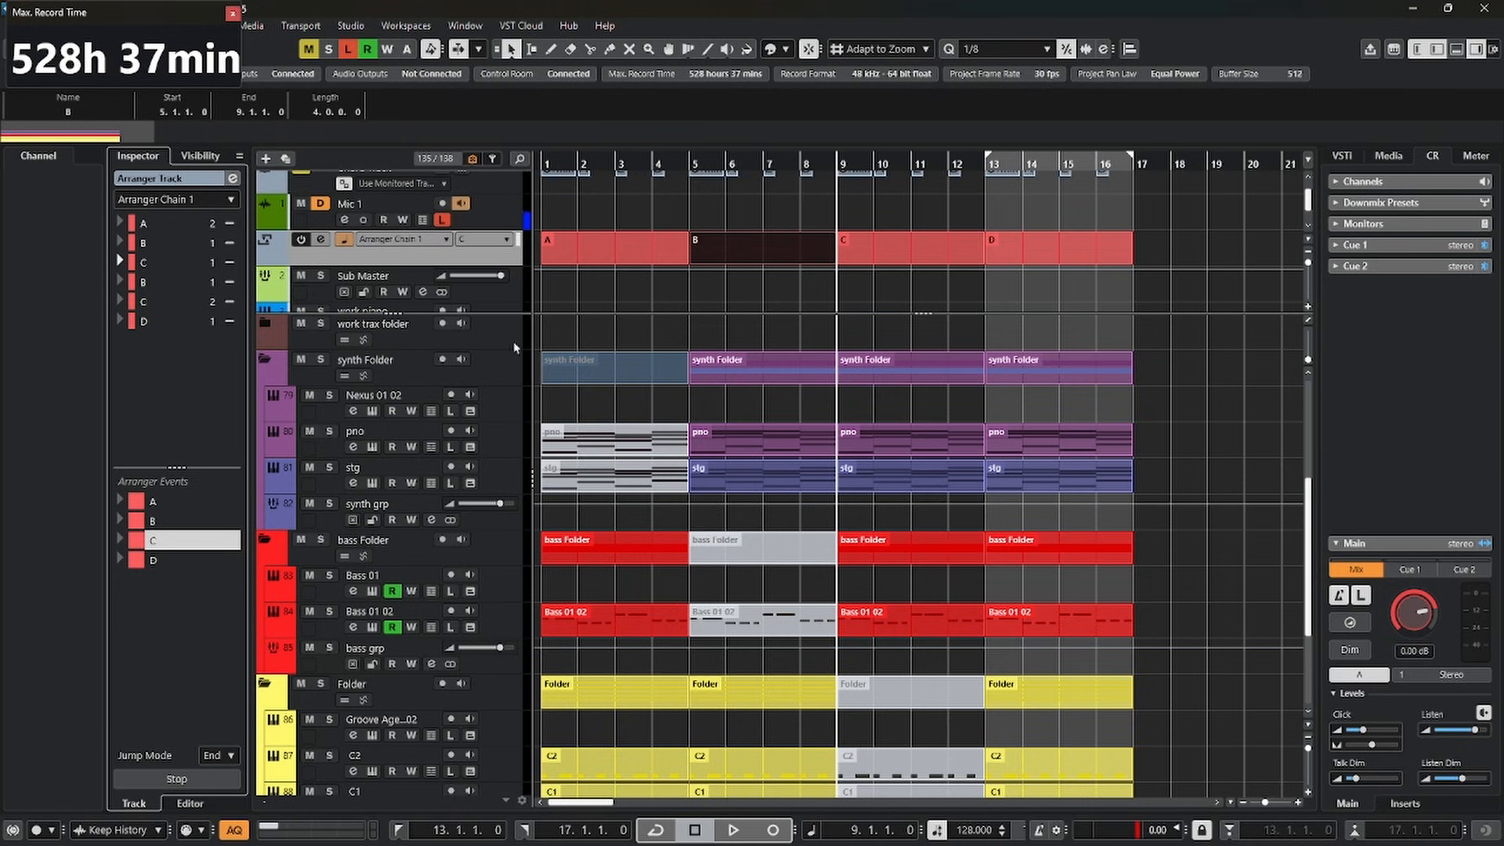
left_click(638, 293)
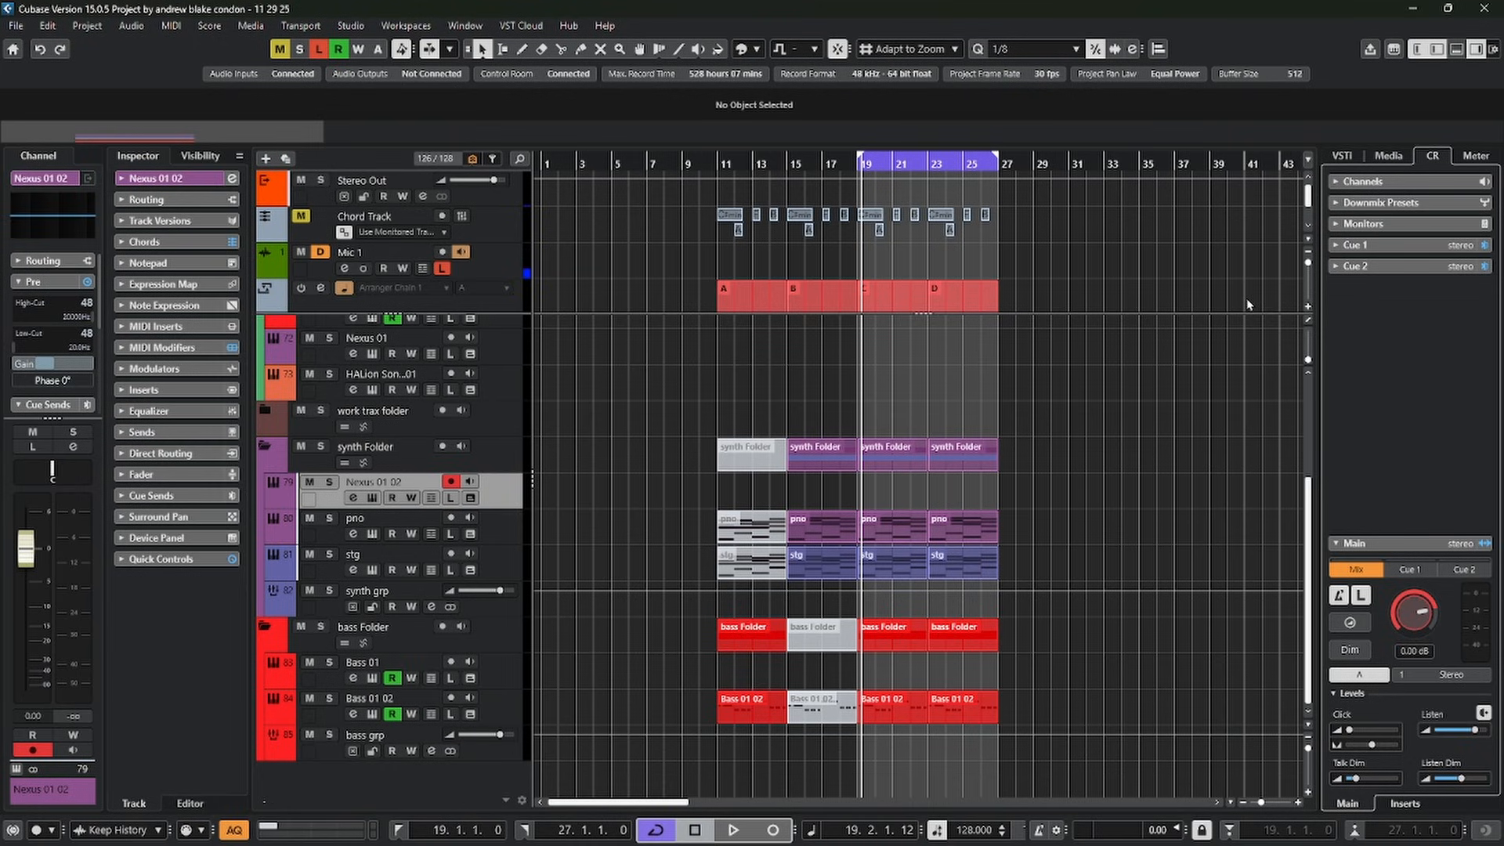
View the available project root keys without choosing one
right_click(1204, 50)
left_click(777, 52)
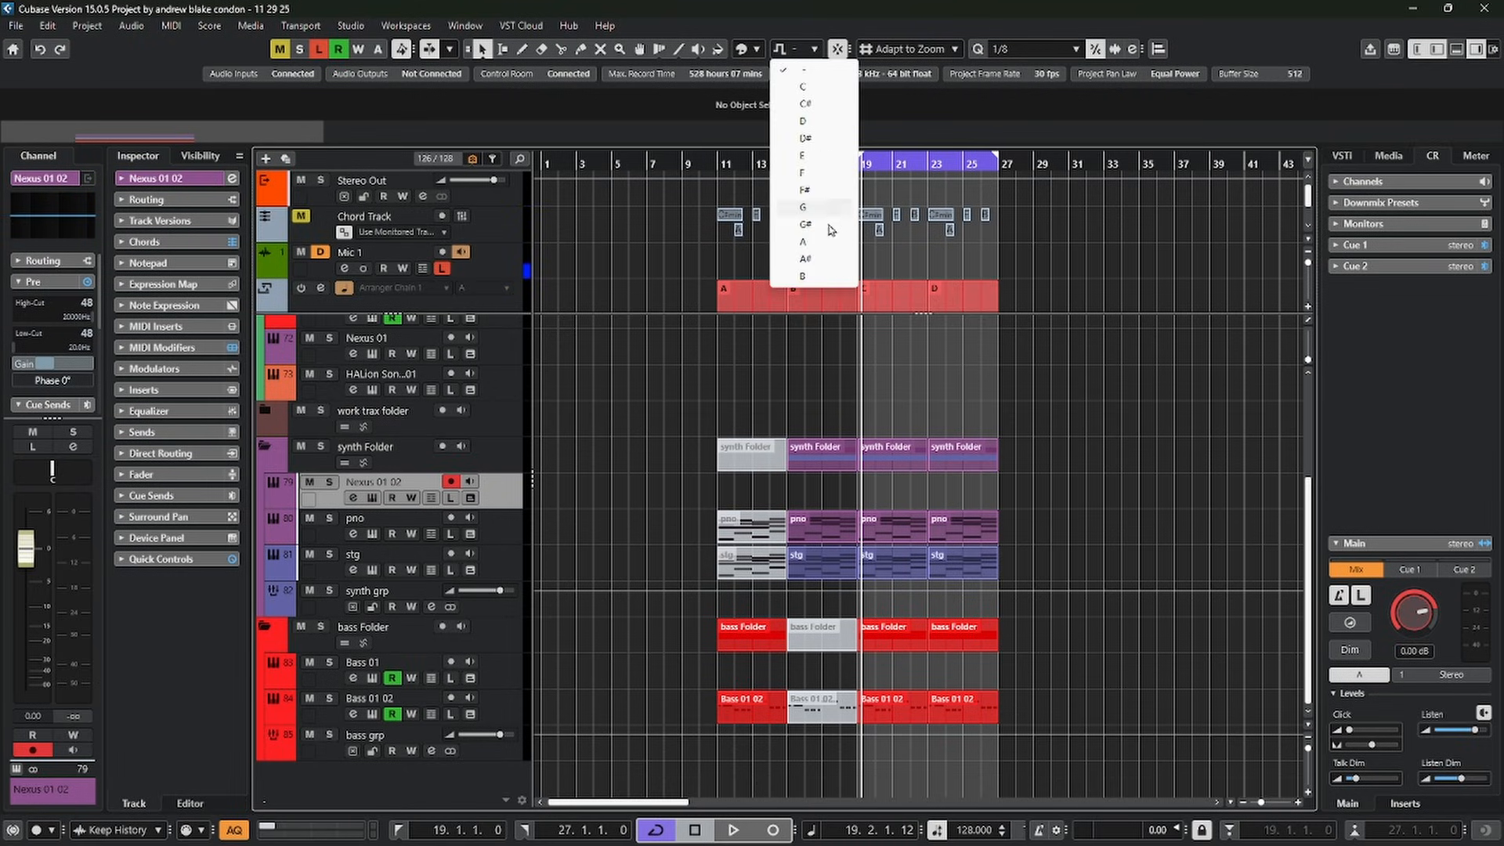
key("Escape")
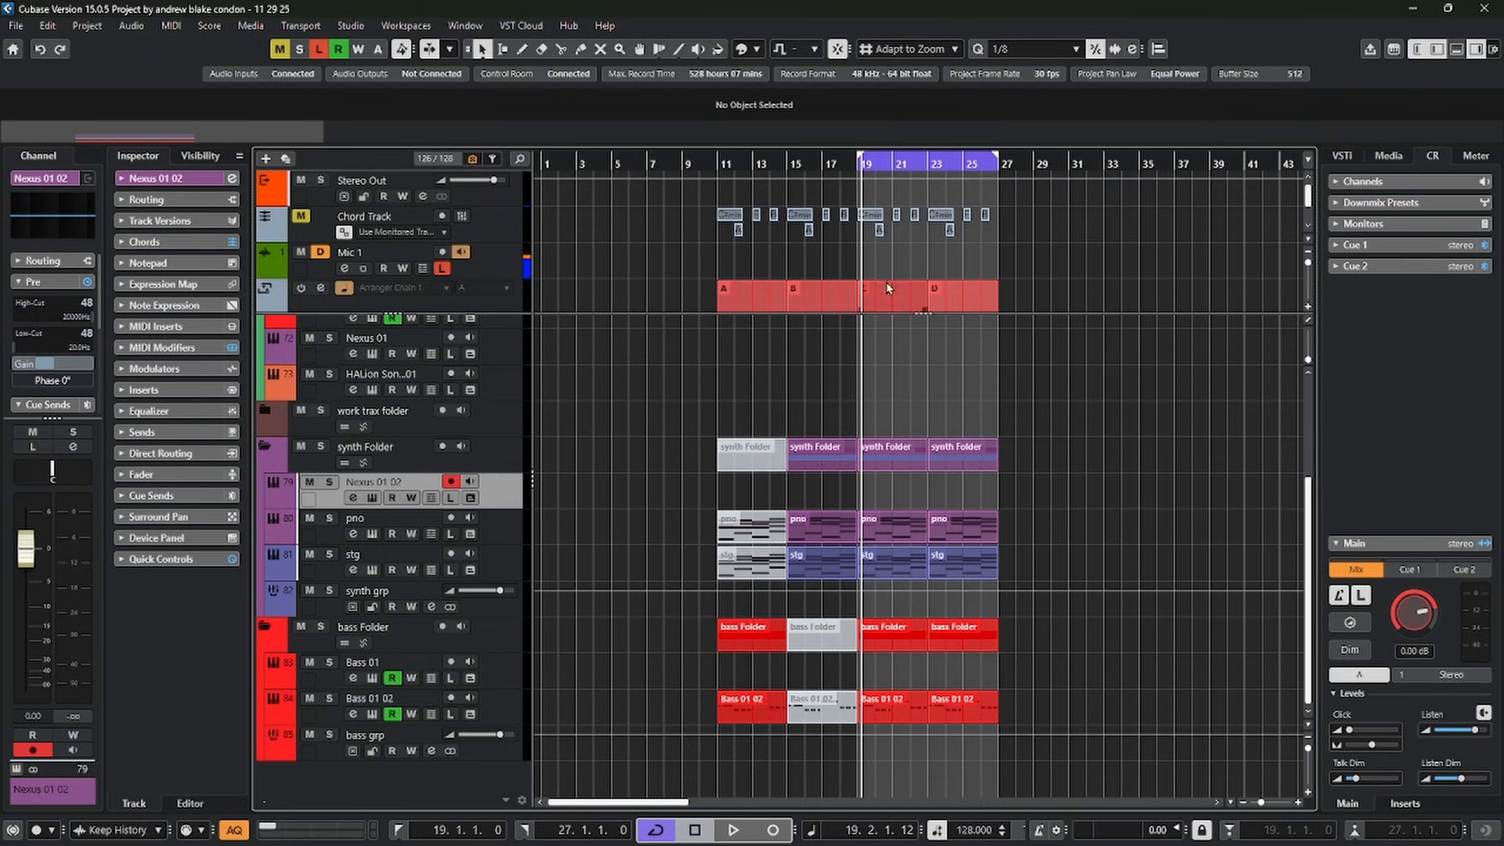
Play the loop while switching the project root key to C# and to F, and reset the root key to none
key("space")
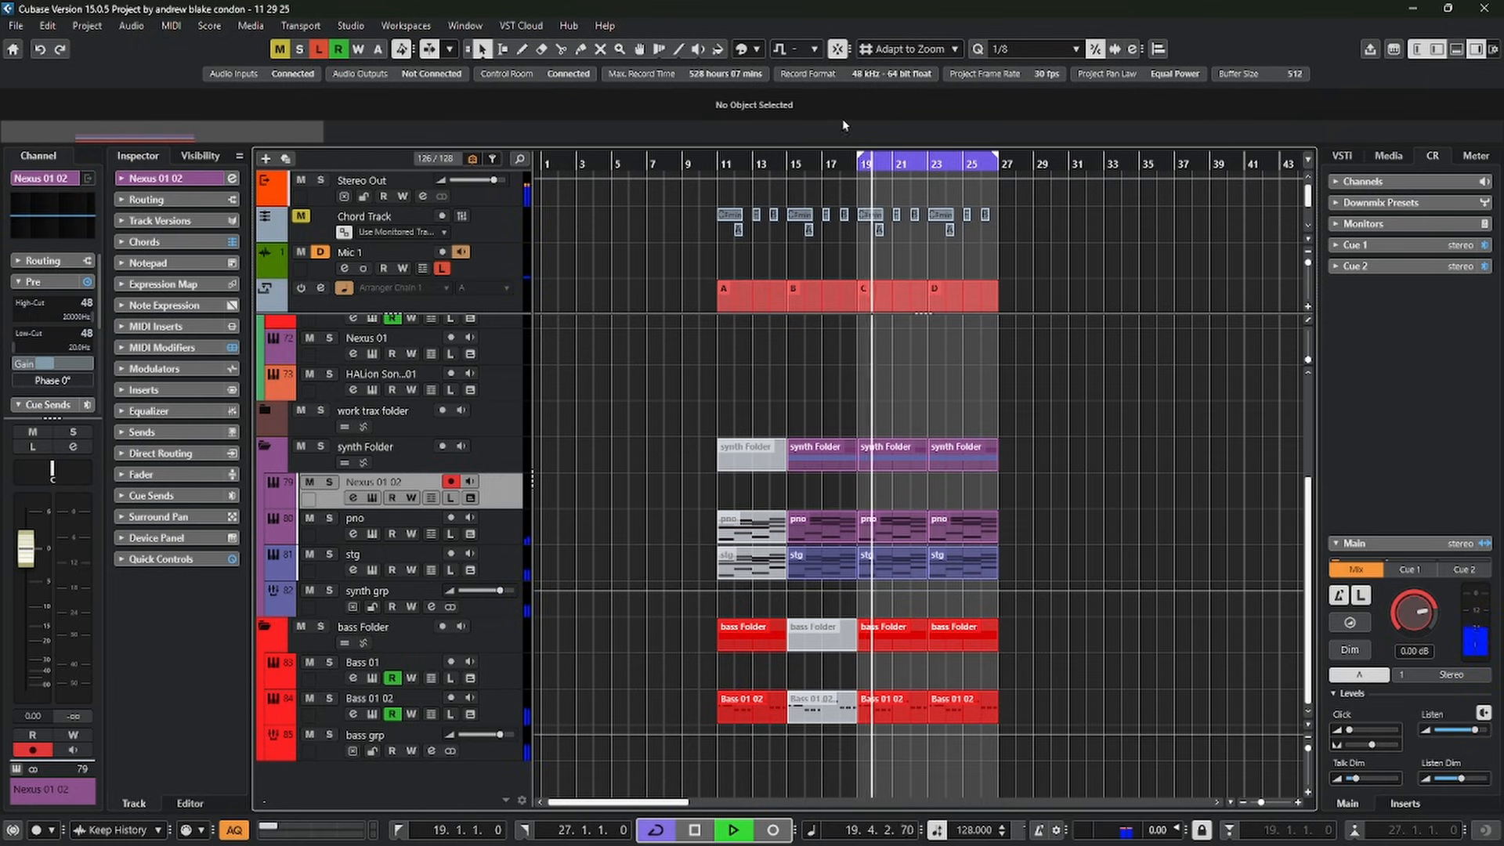
left_click(783, 47)
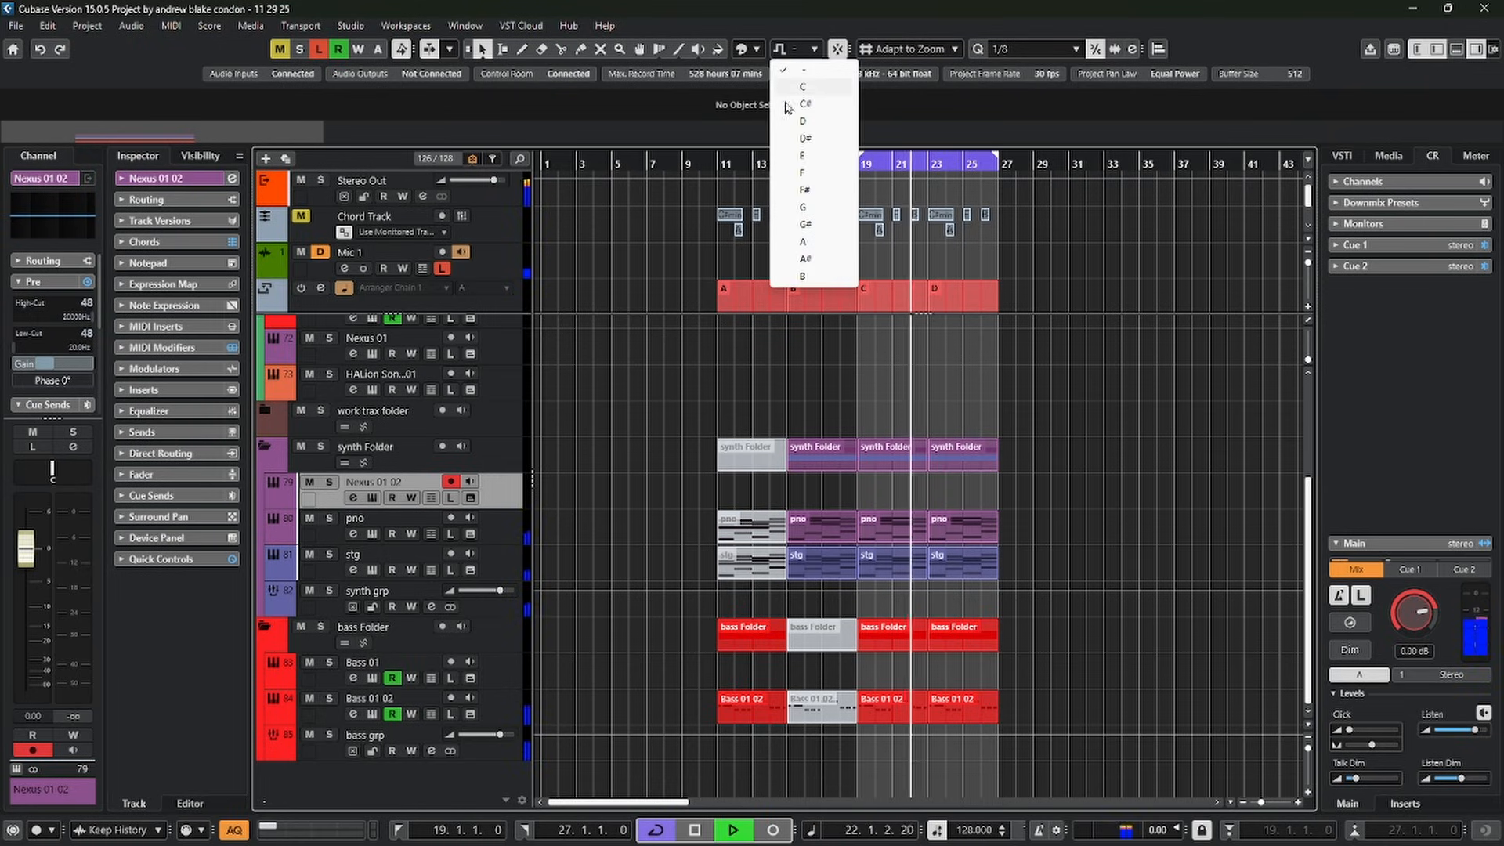
left_click(783, 87)
left_click(783, 49)
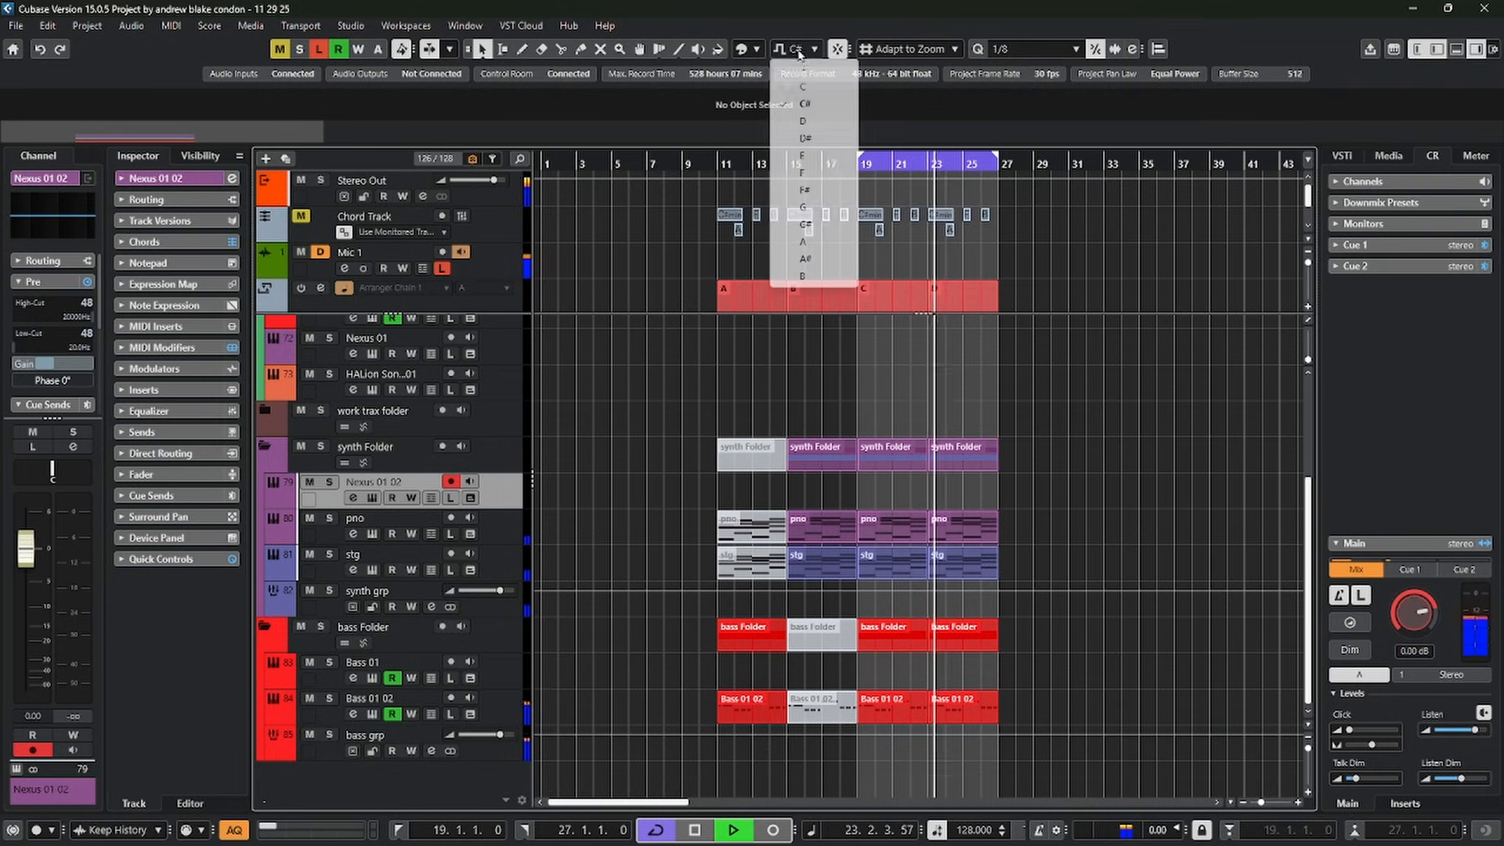
left_click(818, 176)
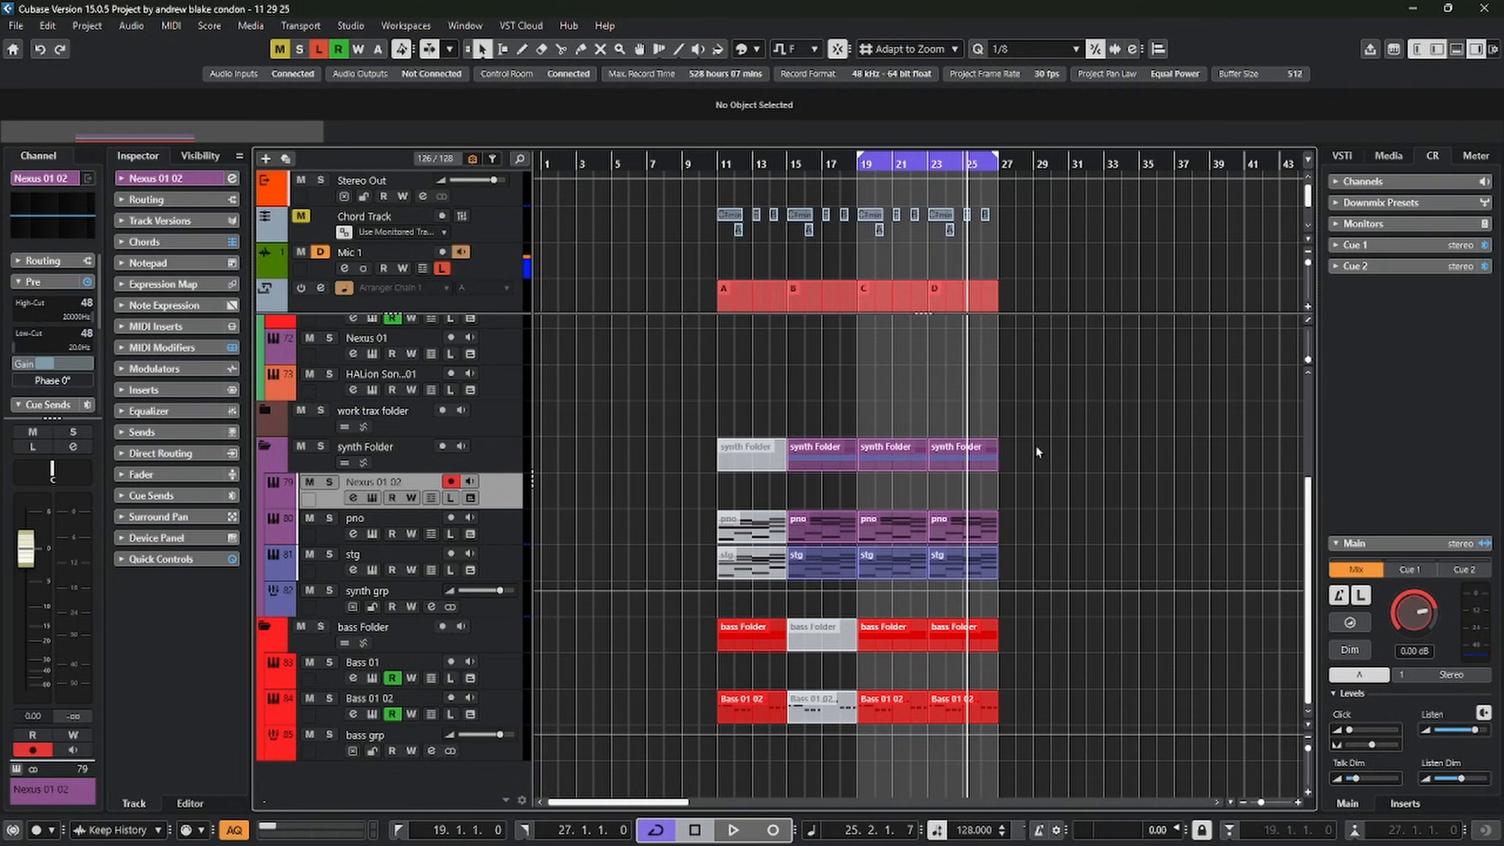
left_click(813, 48)
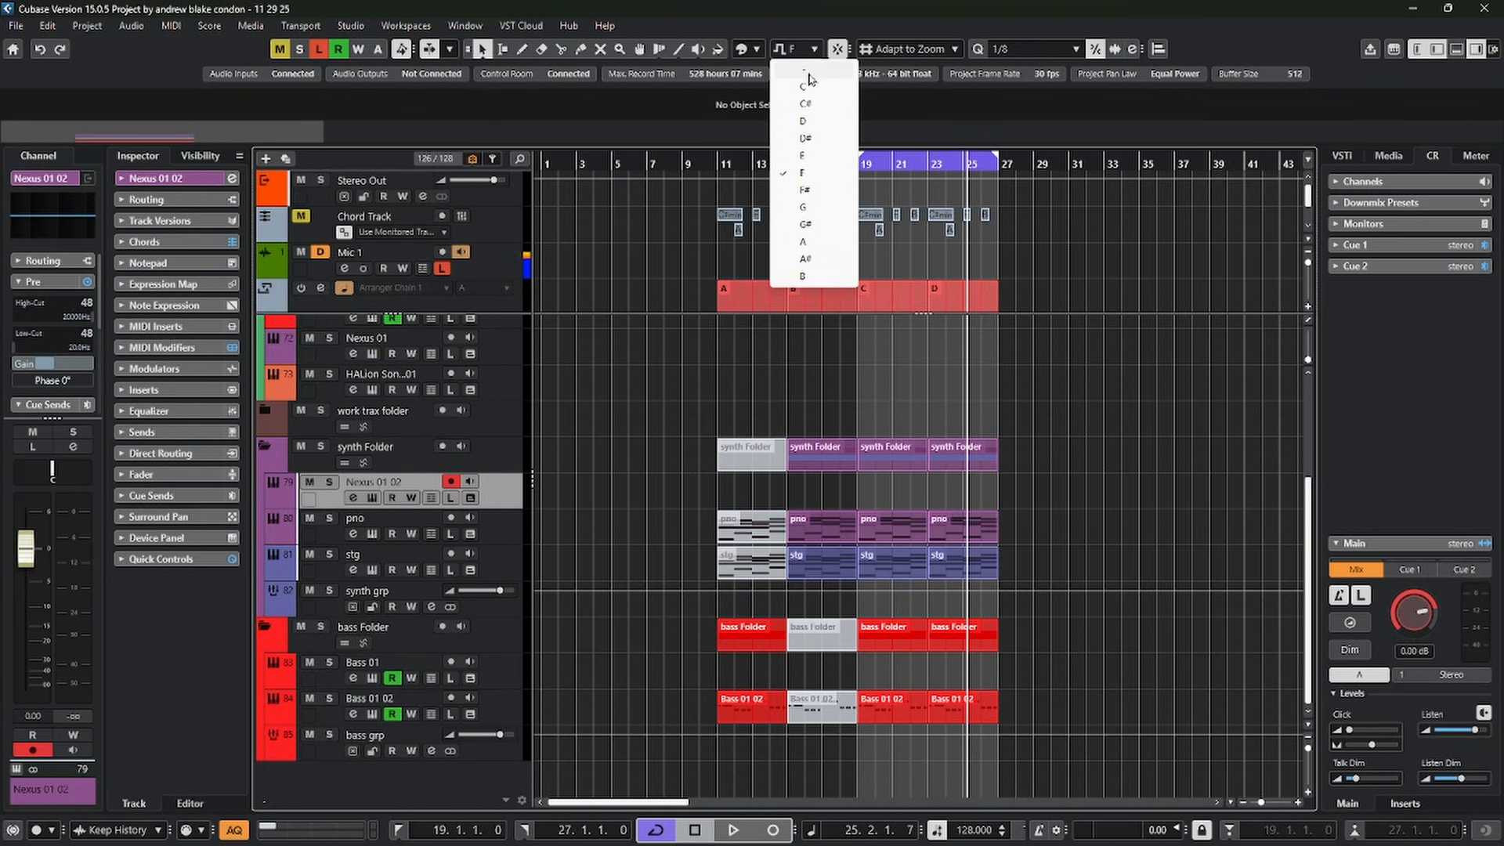
left_click(809, 76)
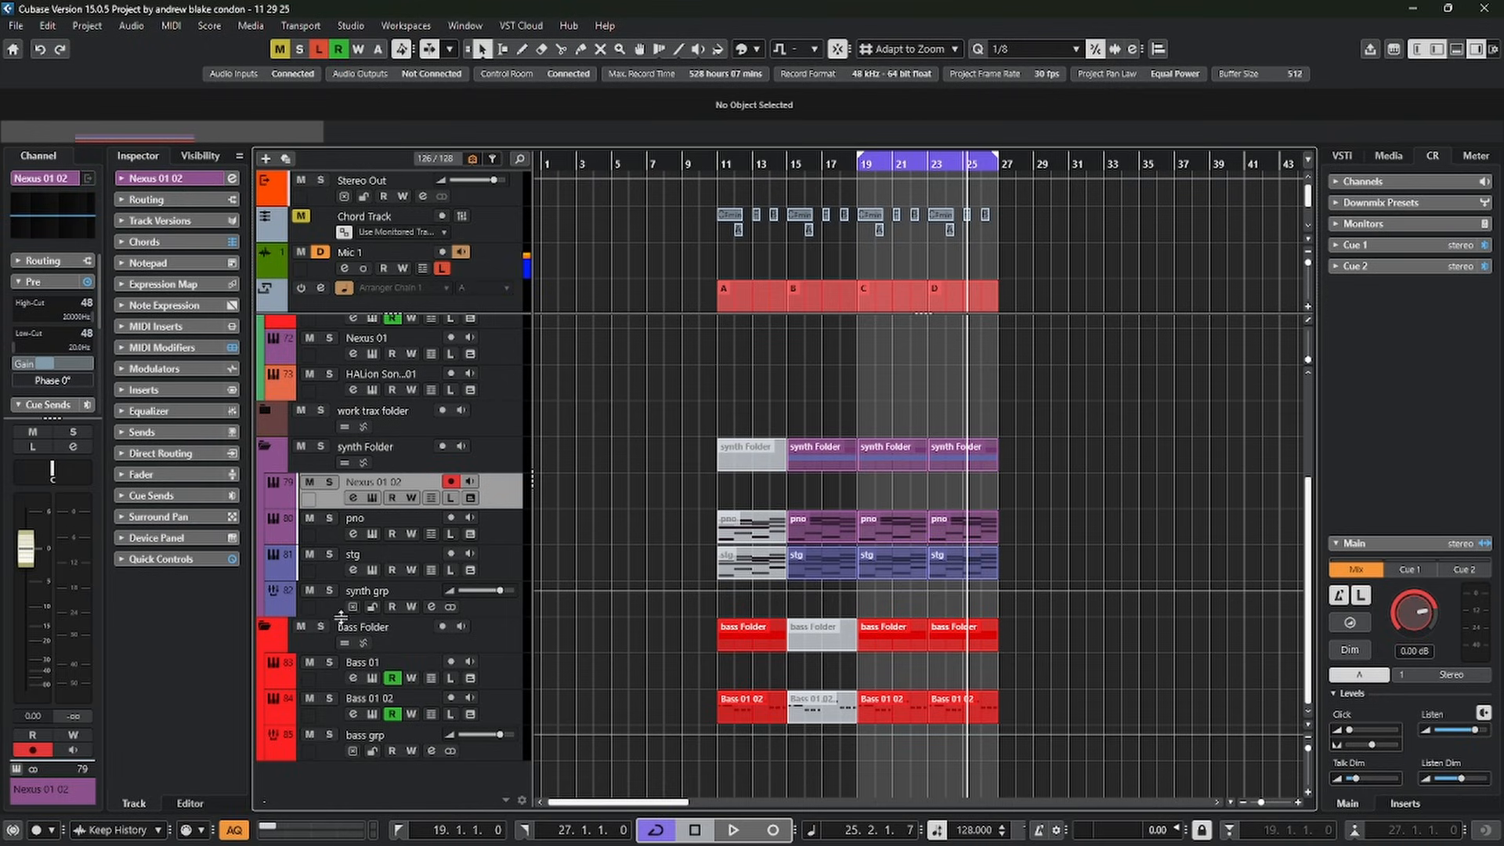
Set the root key of the pno part in section B to E and compare it with the pno part in section C
left_click(816, 528)
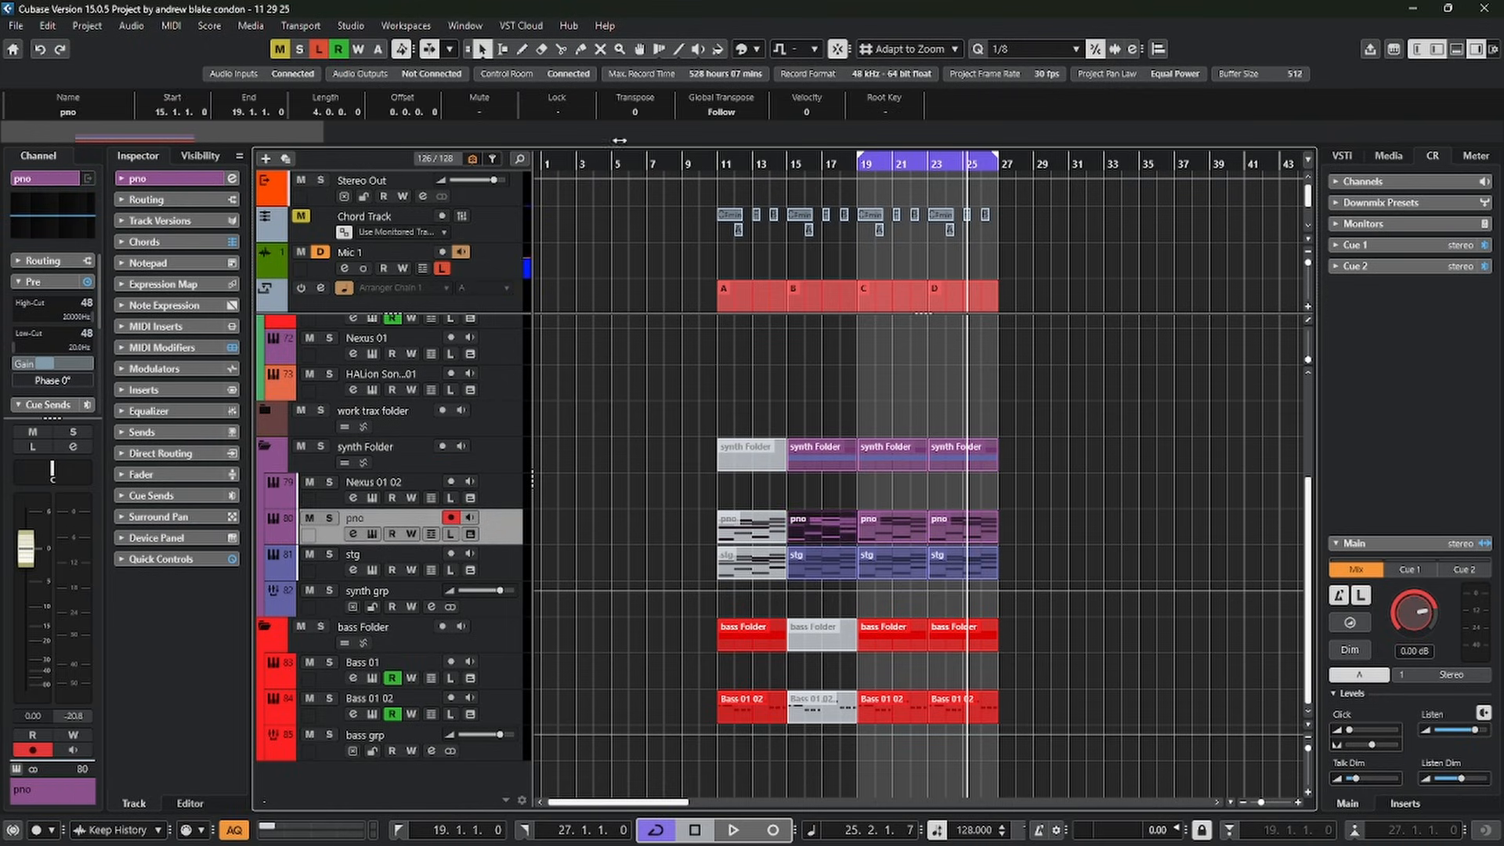
left_click(893, 110)
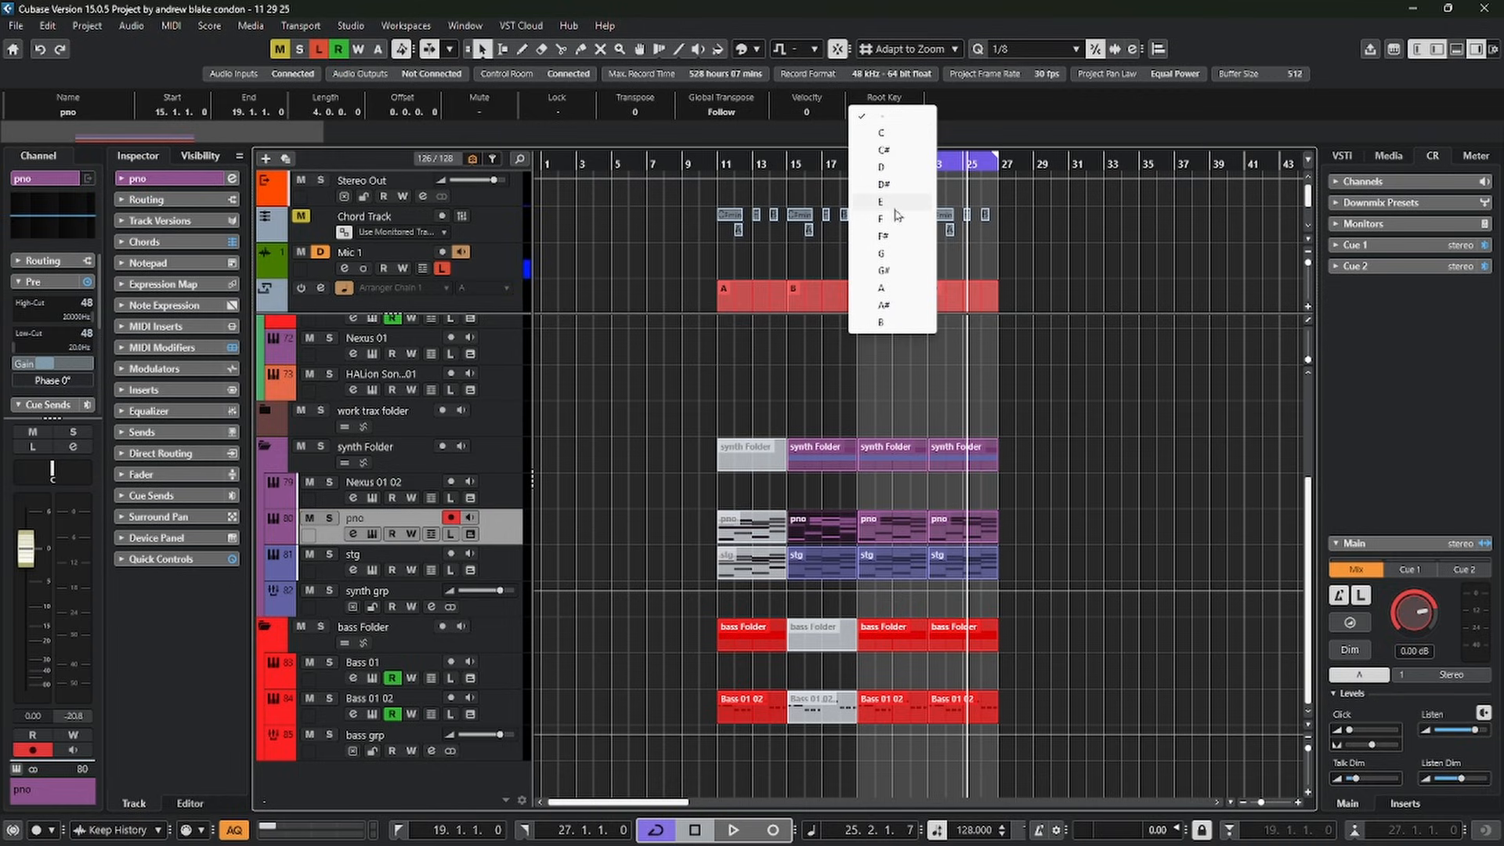
left_click(887, 527)
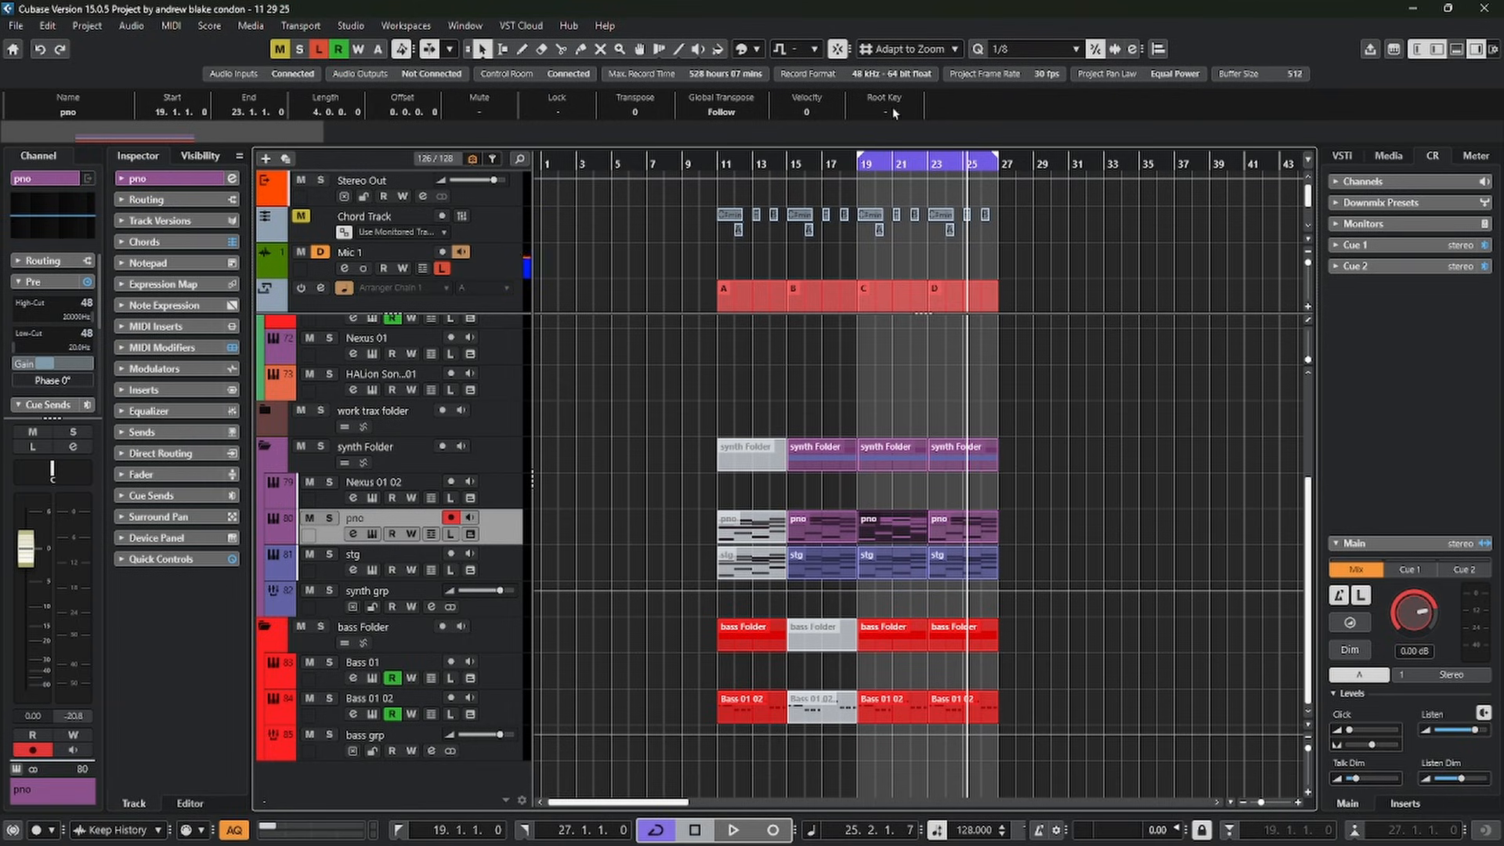
left_click(822, 535)
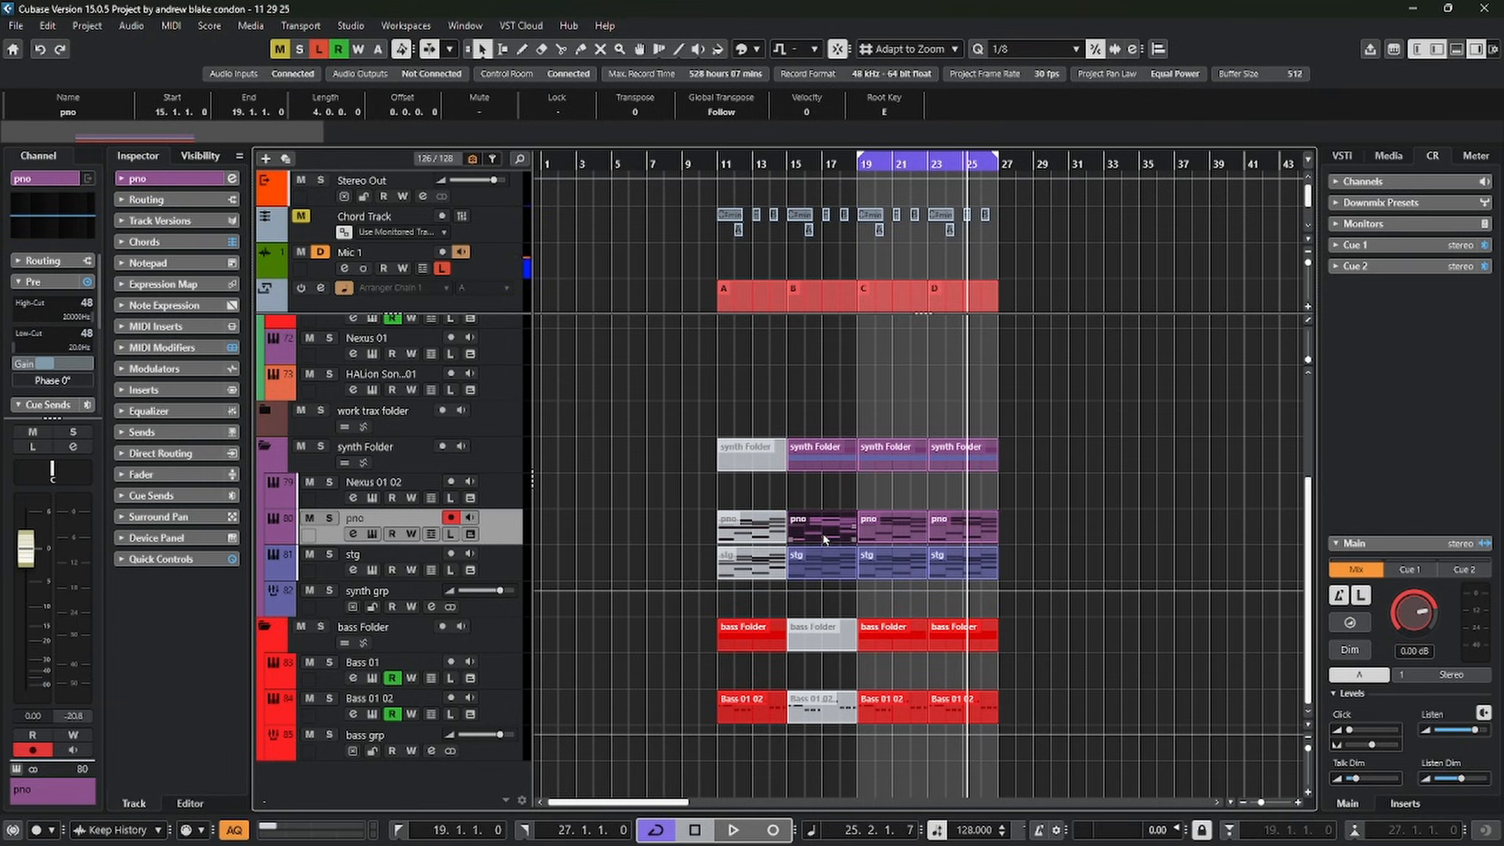
Set the root key of all pno, stg and Bass 01 02 parts in sections A to D to D, and check the bass parts
left_click_drag(674, 509, 1084, 563)
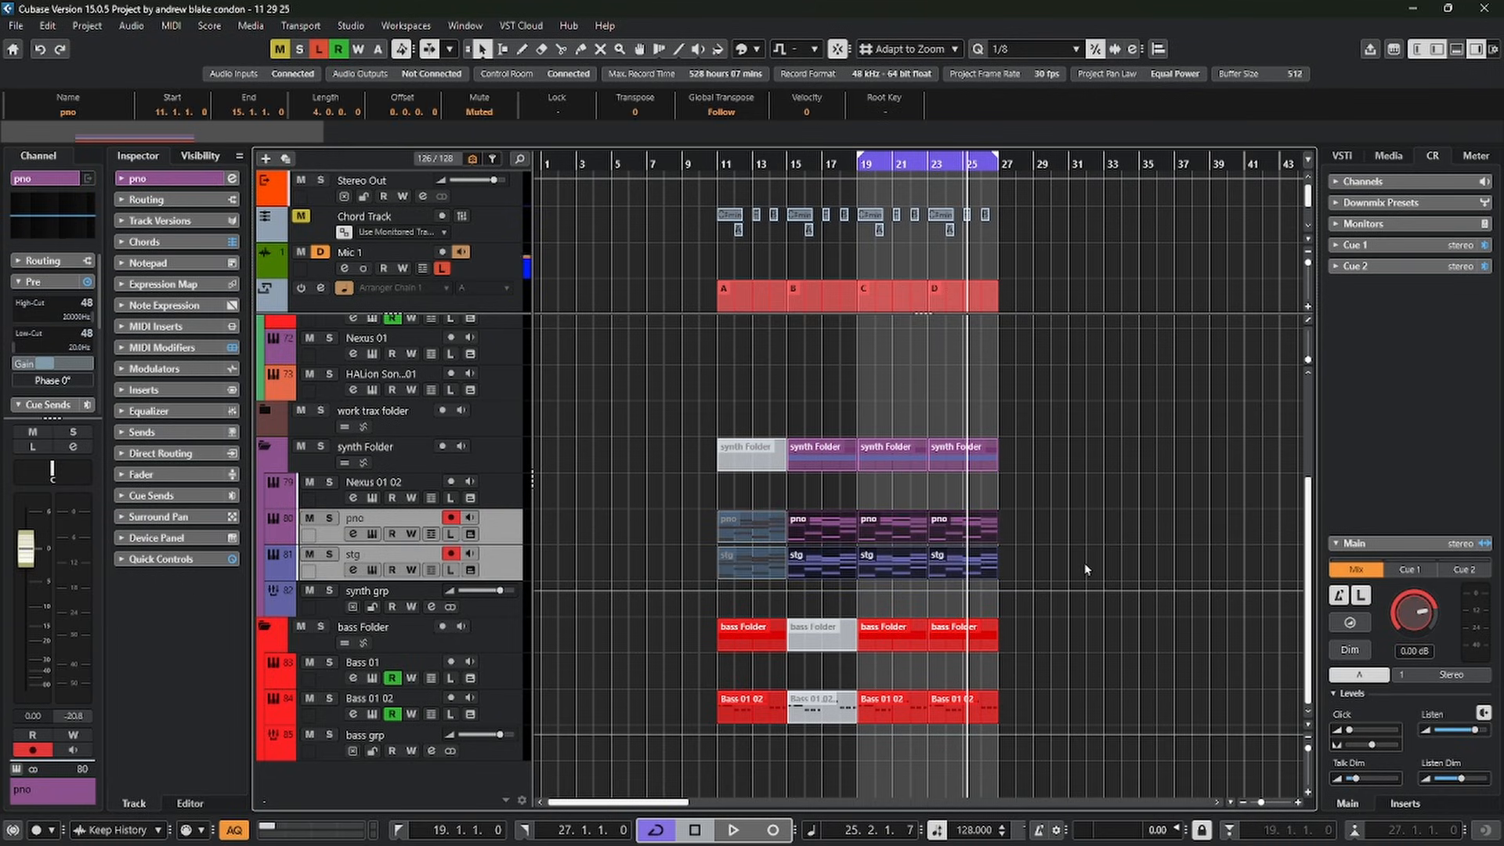
left_click_drag(696, 712, 1073, 671)
scroll(1073, 671, "up", 3)
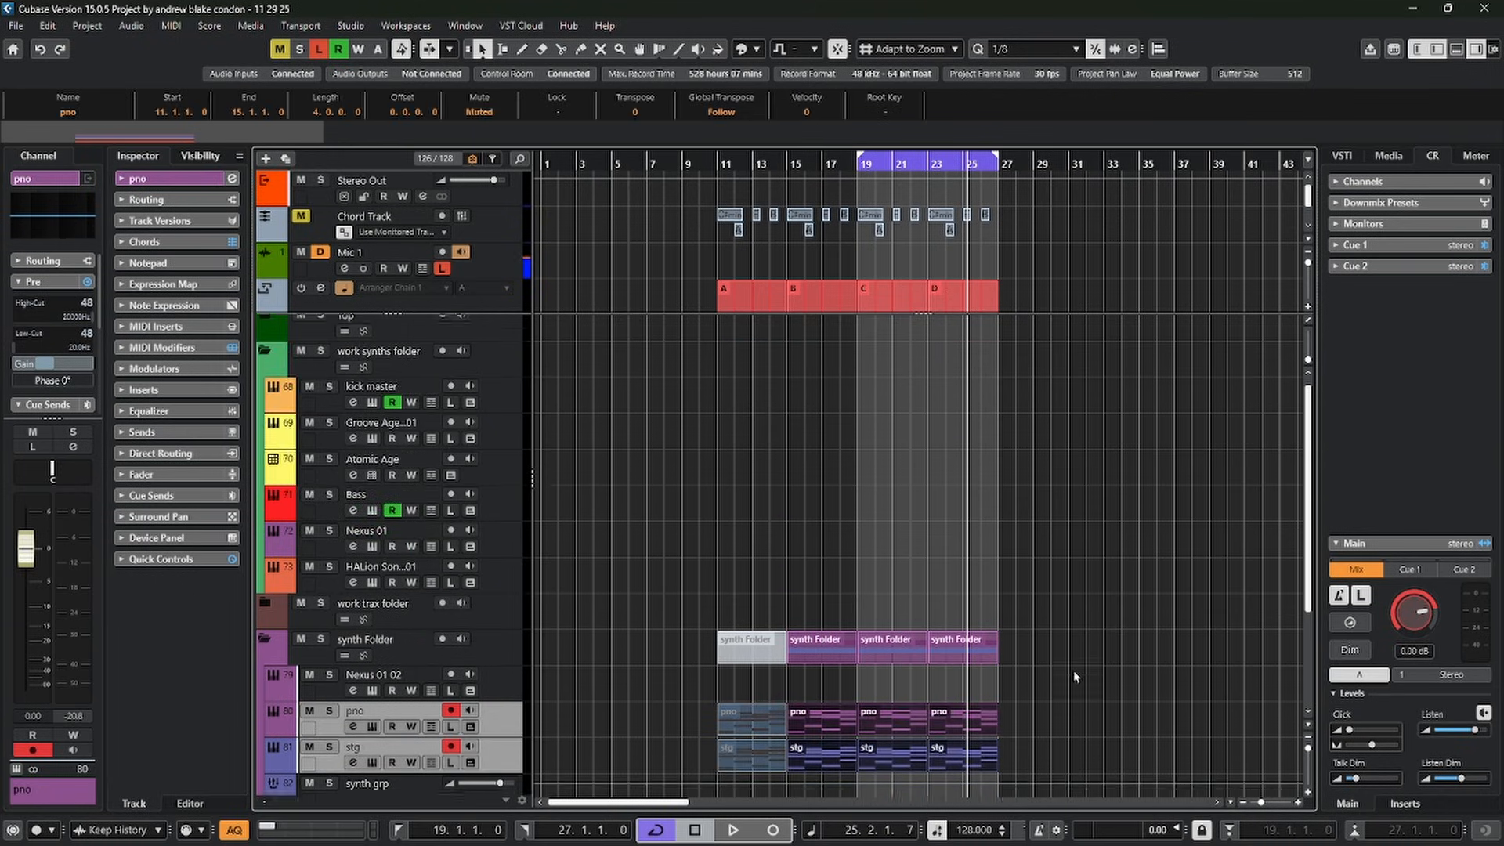
scroll(1073, 671, "down", 3)
scroll(1073, 669, "up", 3)
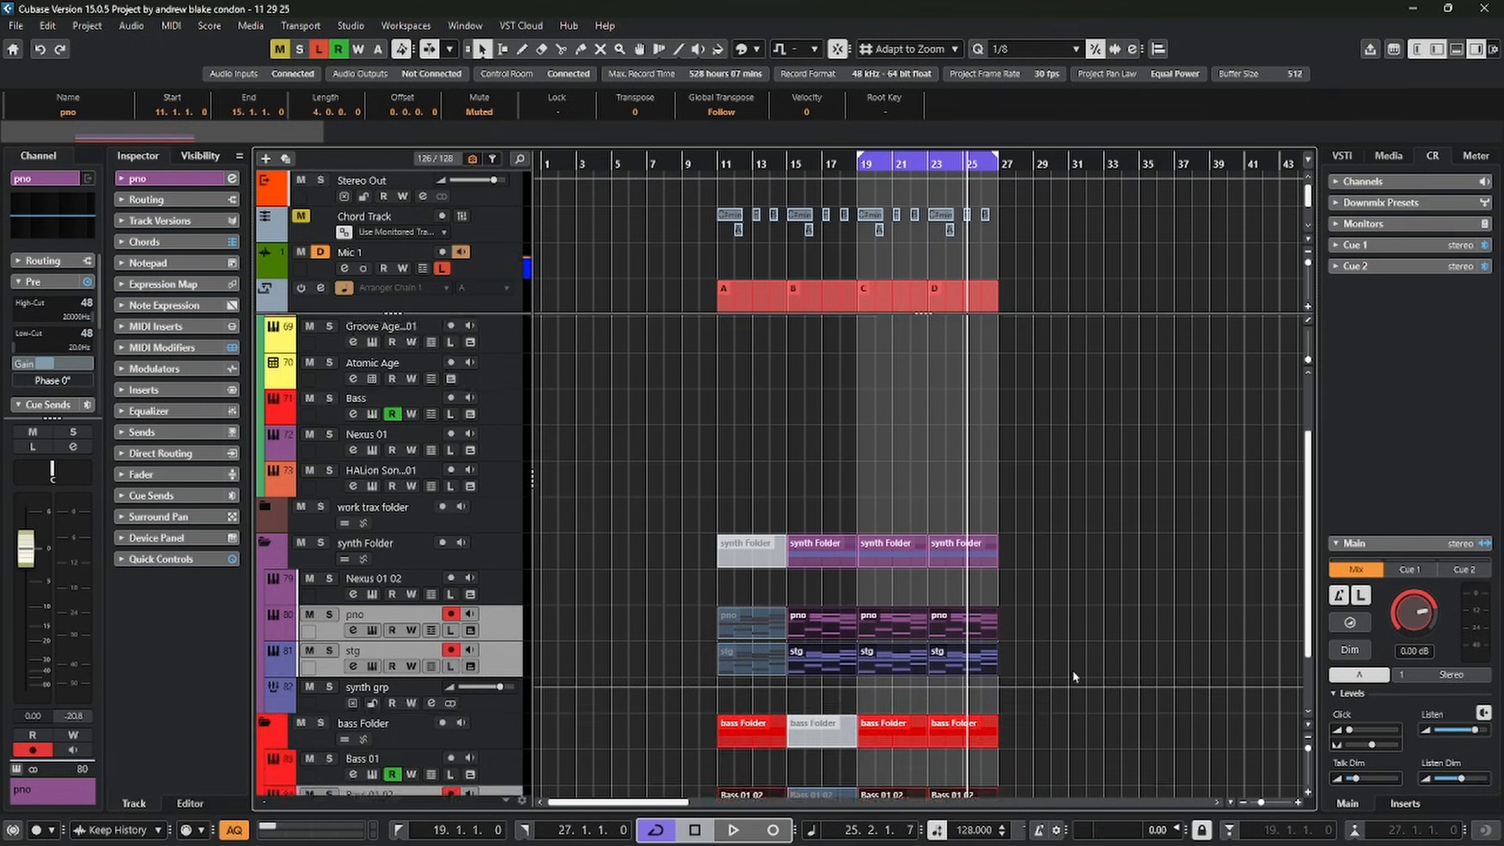
scroll(1073, 670, "down", 3)
scroll(1073, 669, "up", 3)
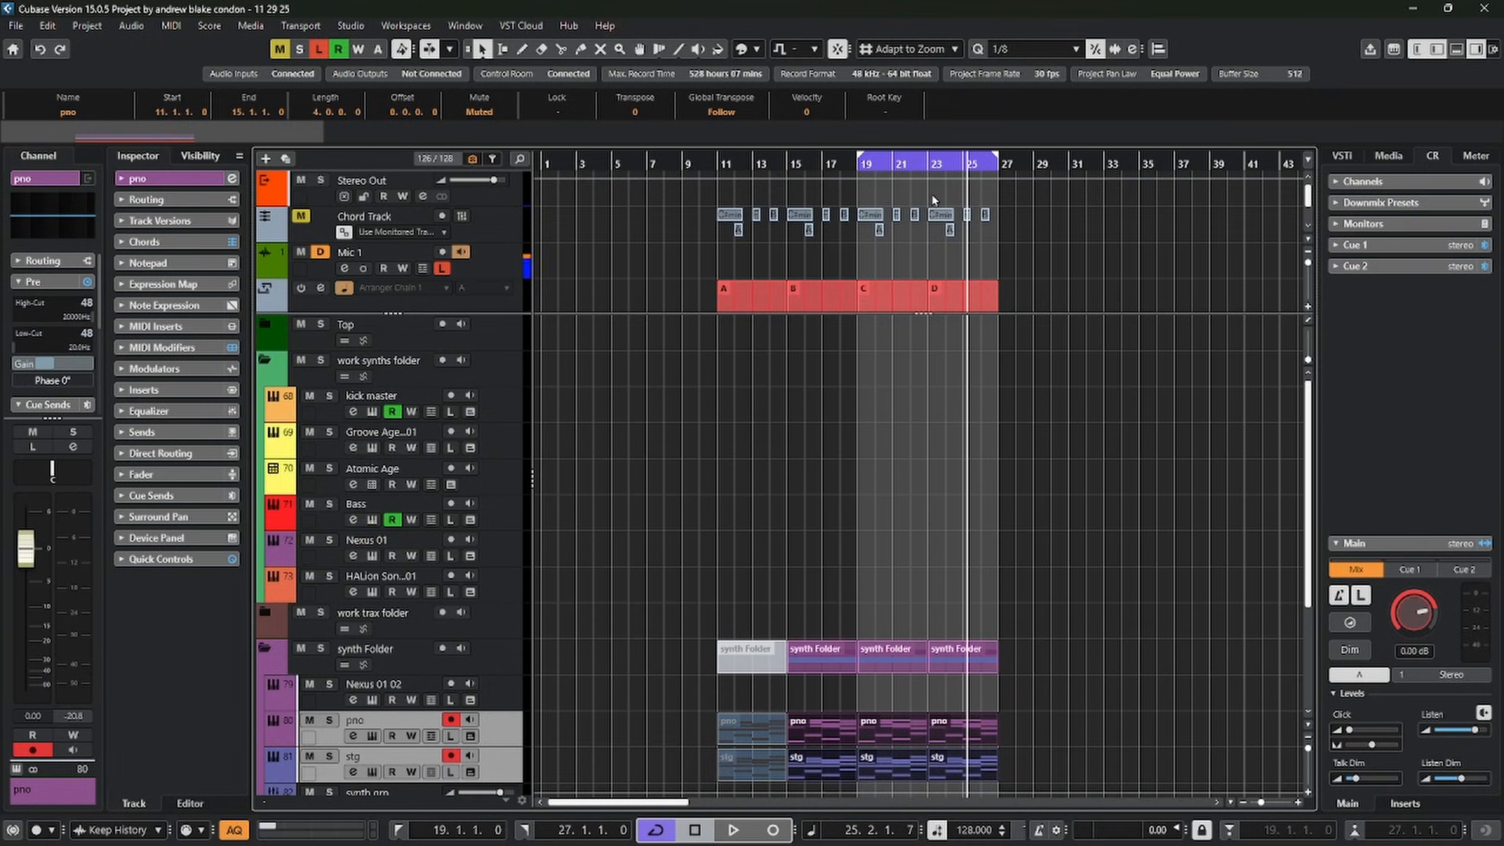
left_click(886, 112)
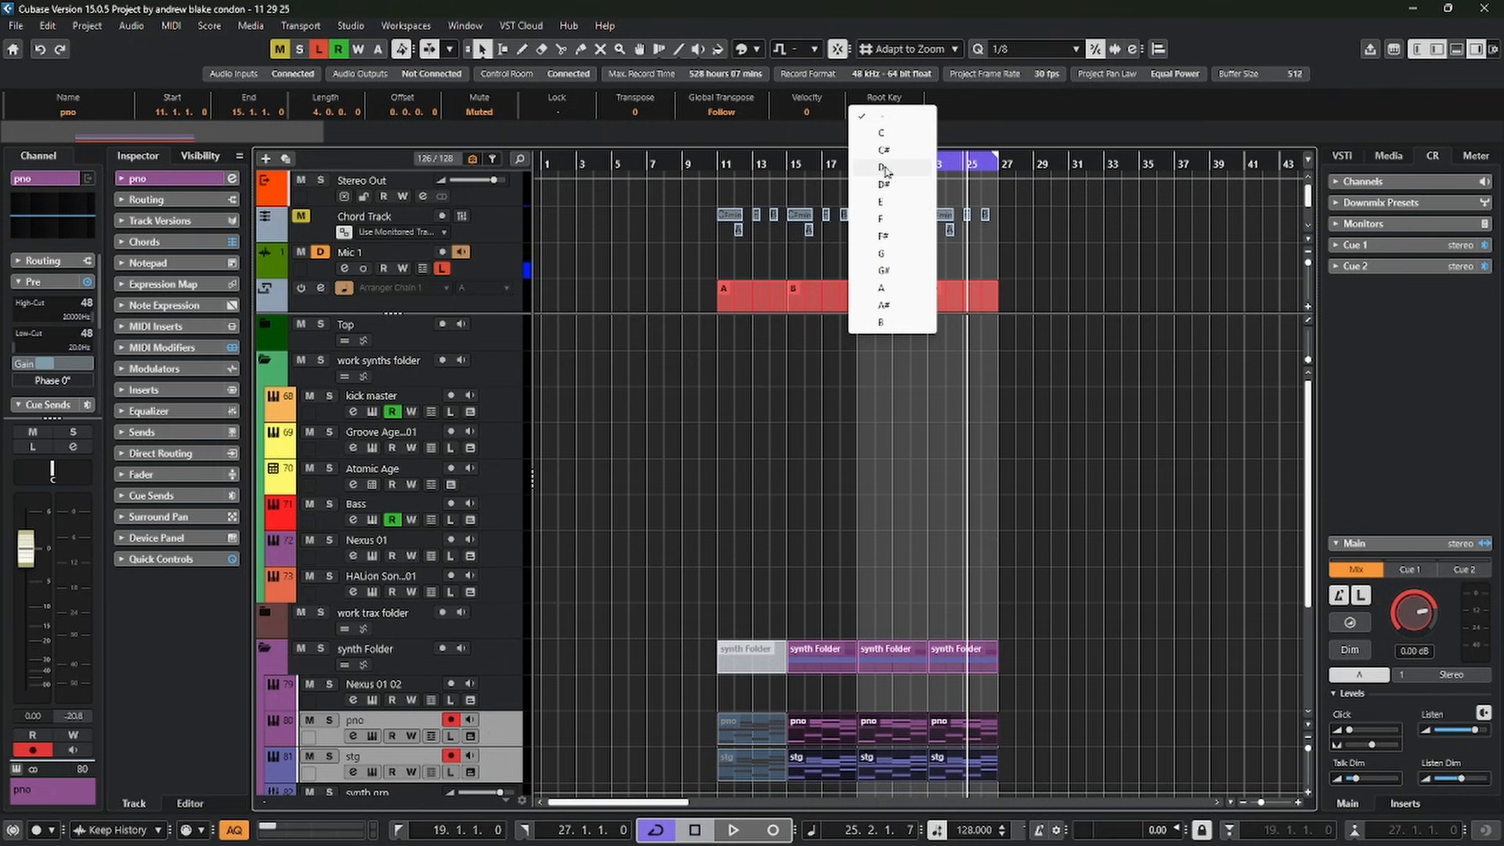
left_click(883, 168)
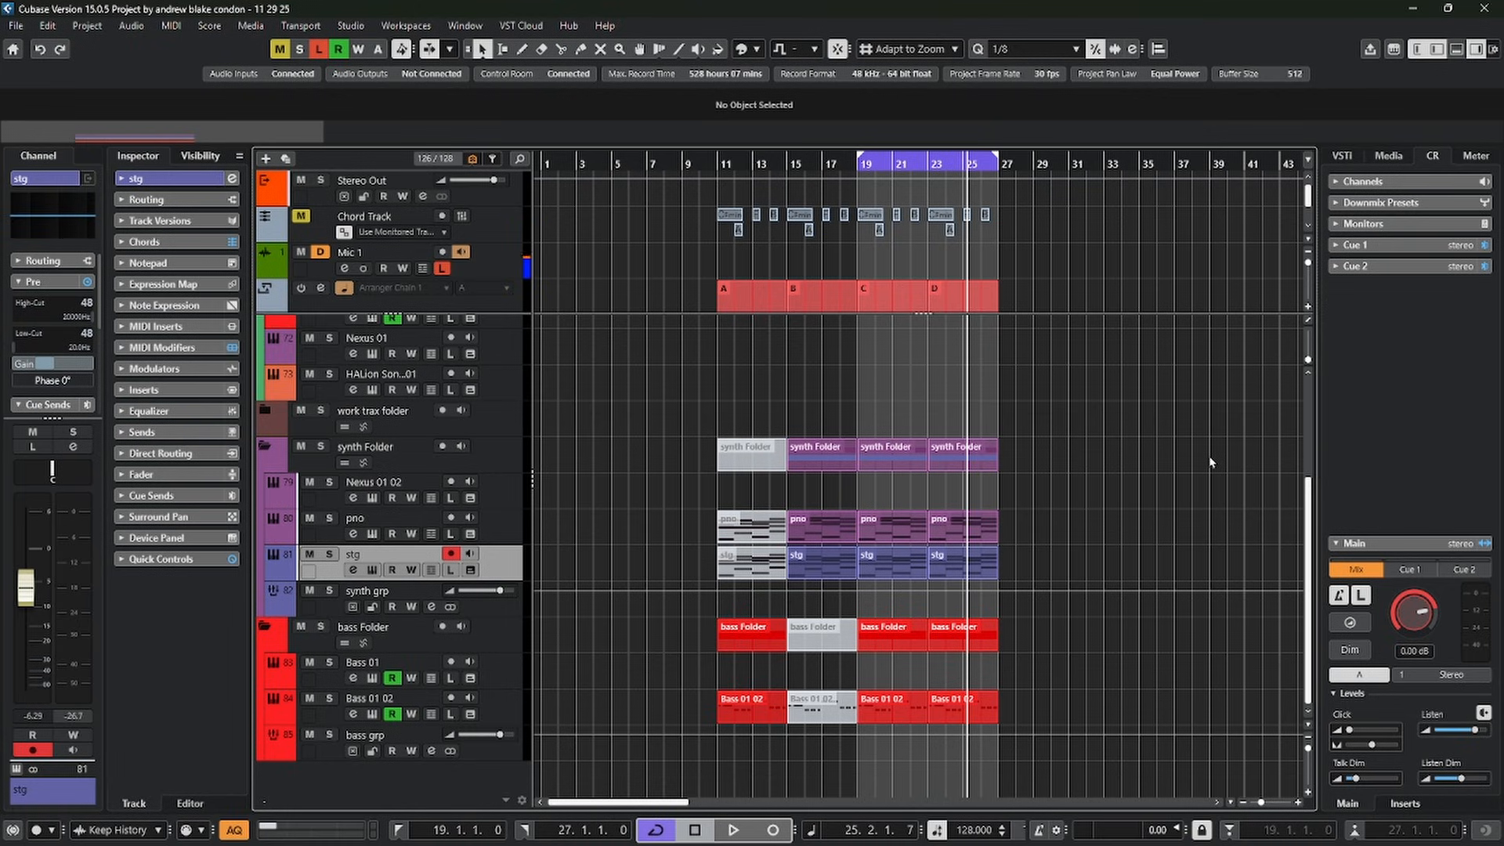
left_click(944, 717)
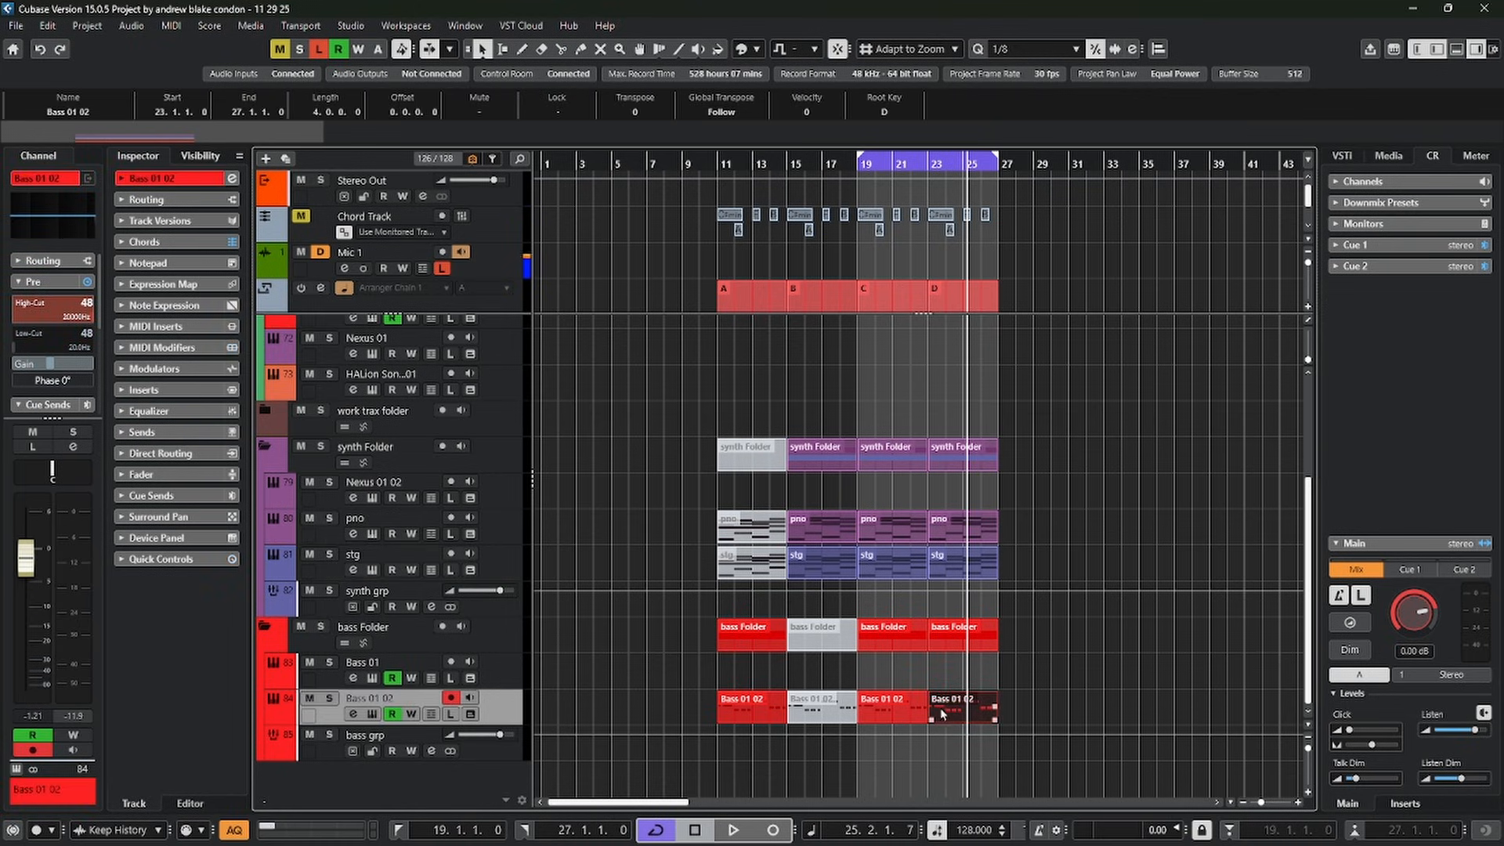
left_click(899, 714)
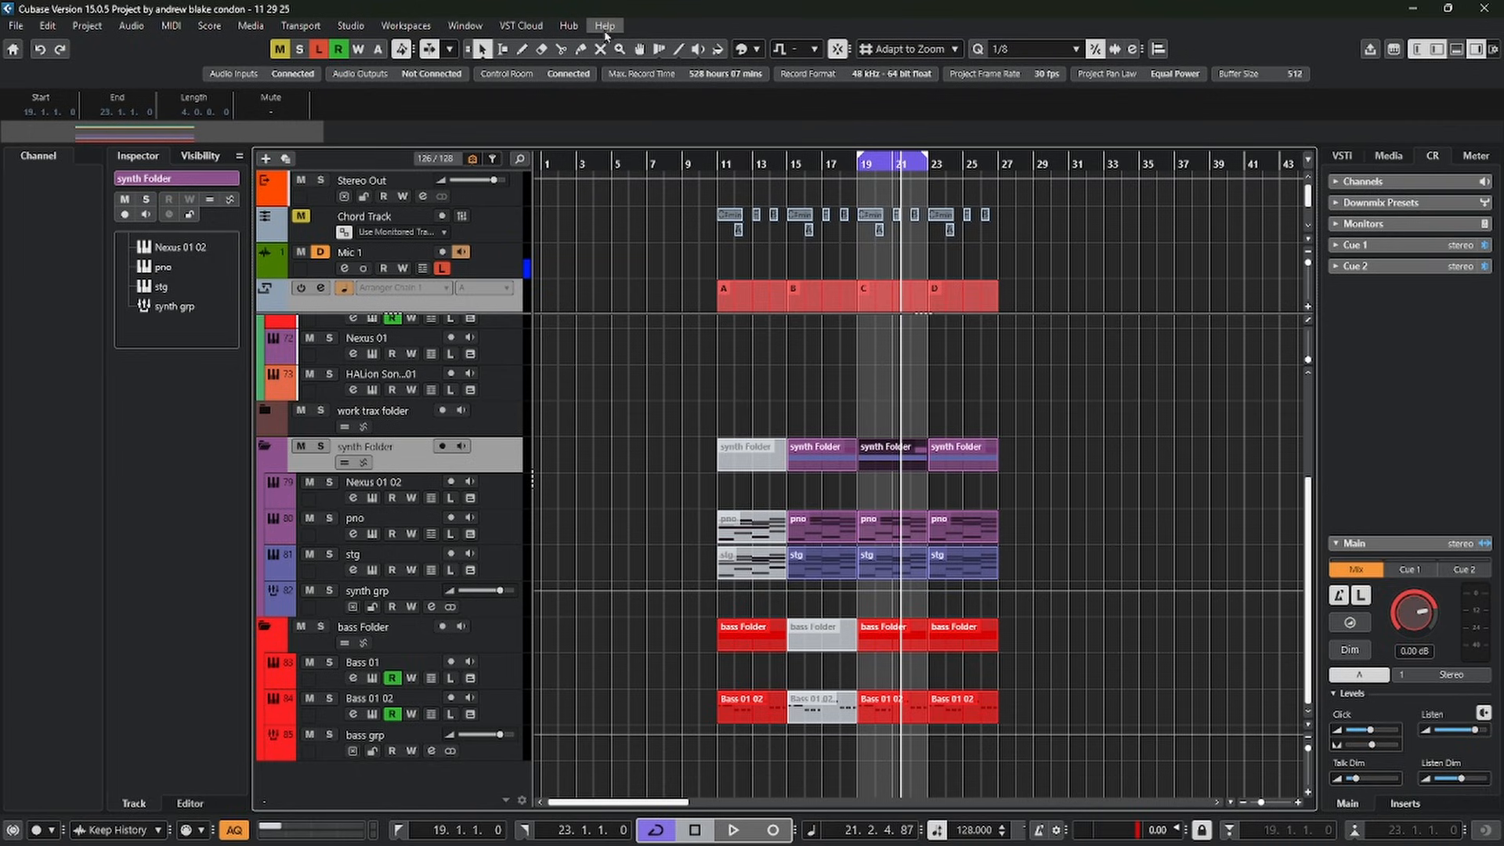
Play section C in a loop while changing the project root key to F and to A
left_click(782, 52)
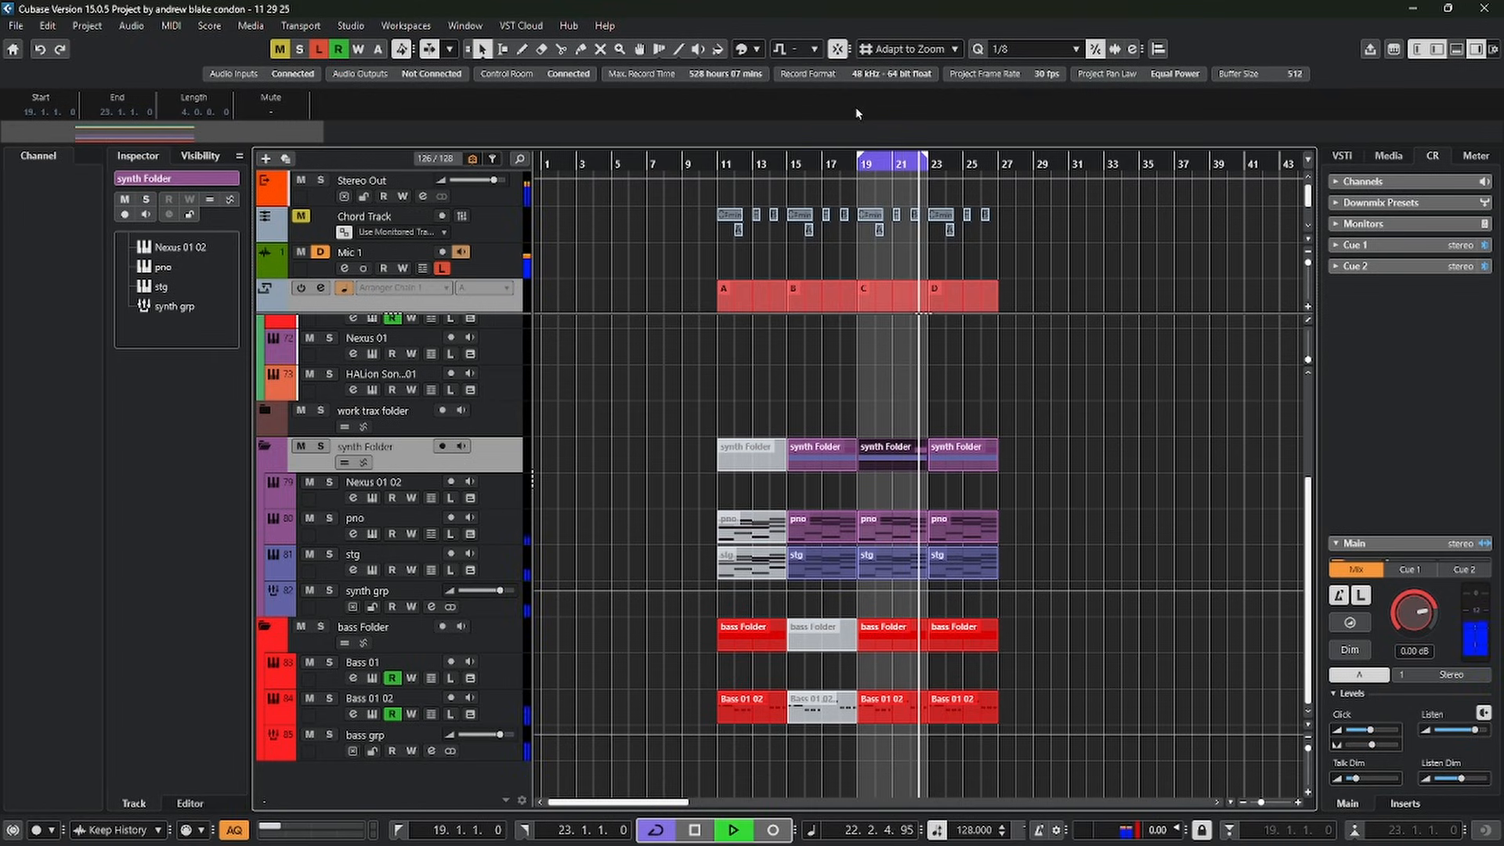
left_click(790, 53)
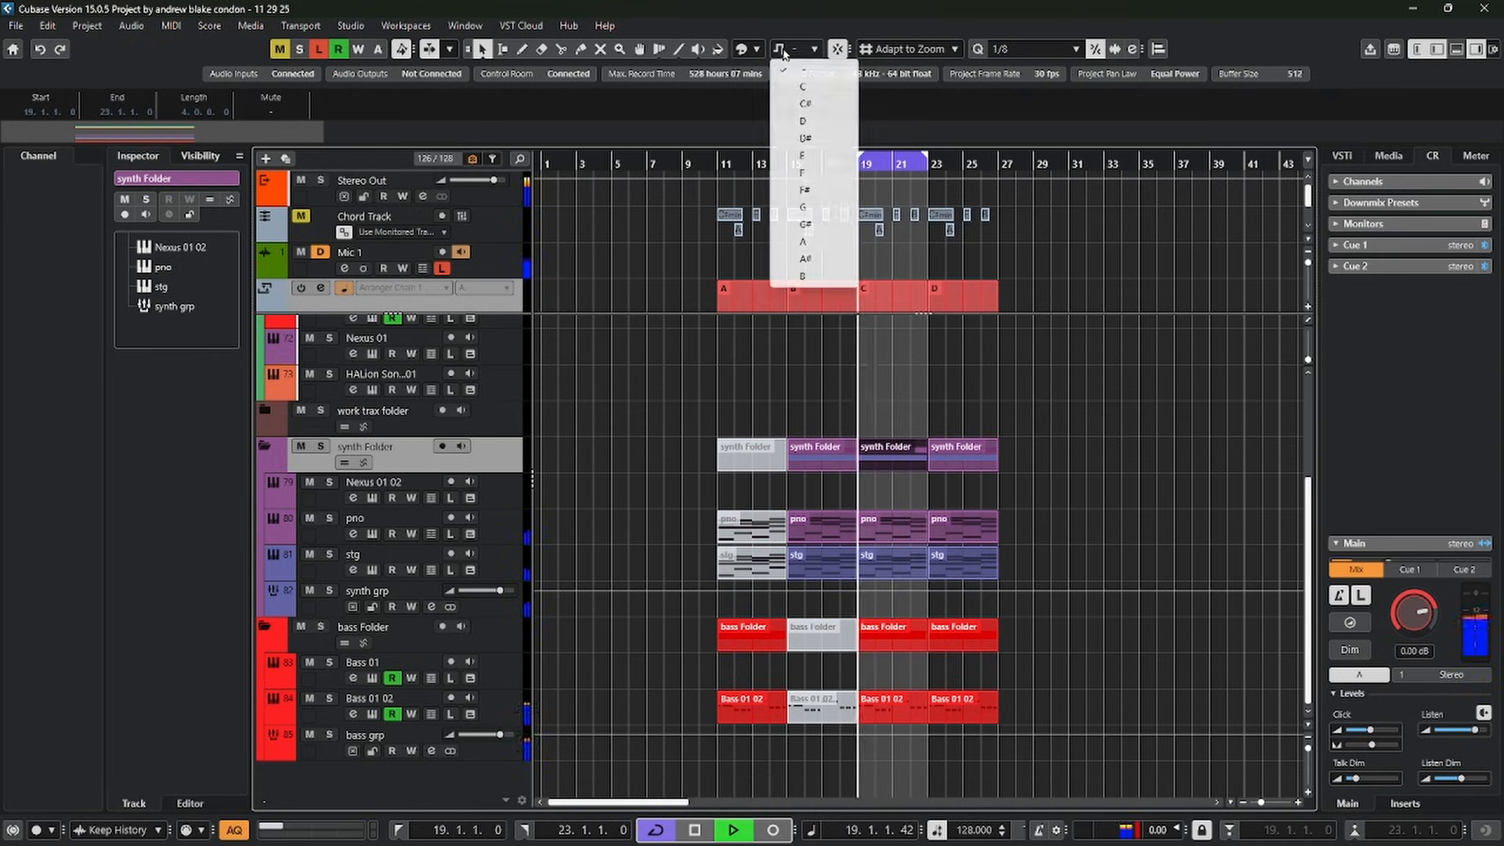
left_click(822, 172)
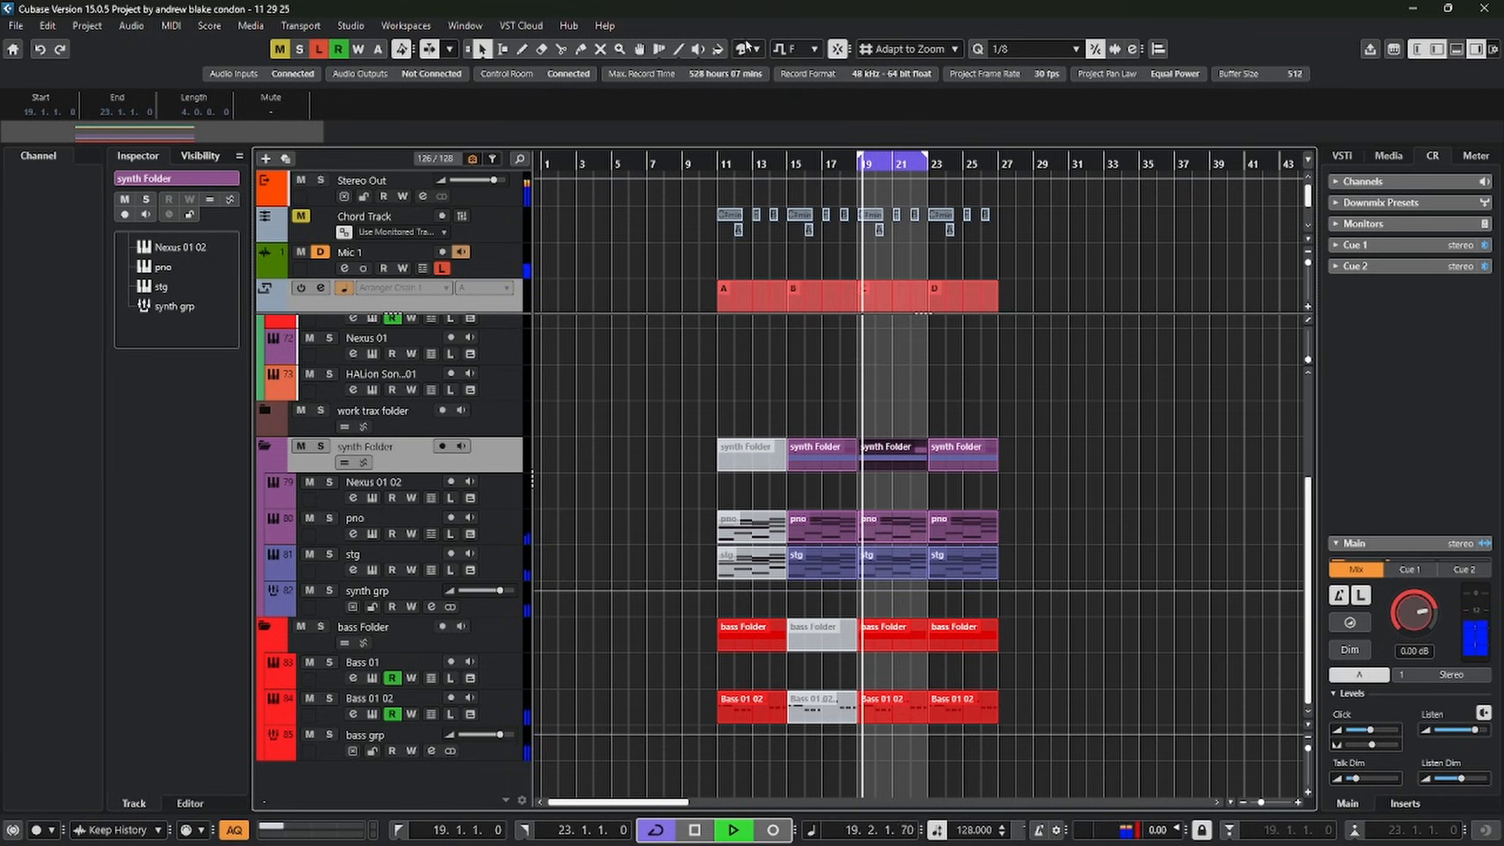
left_click(791, 50)
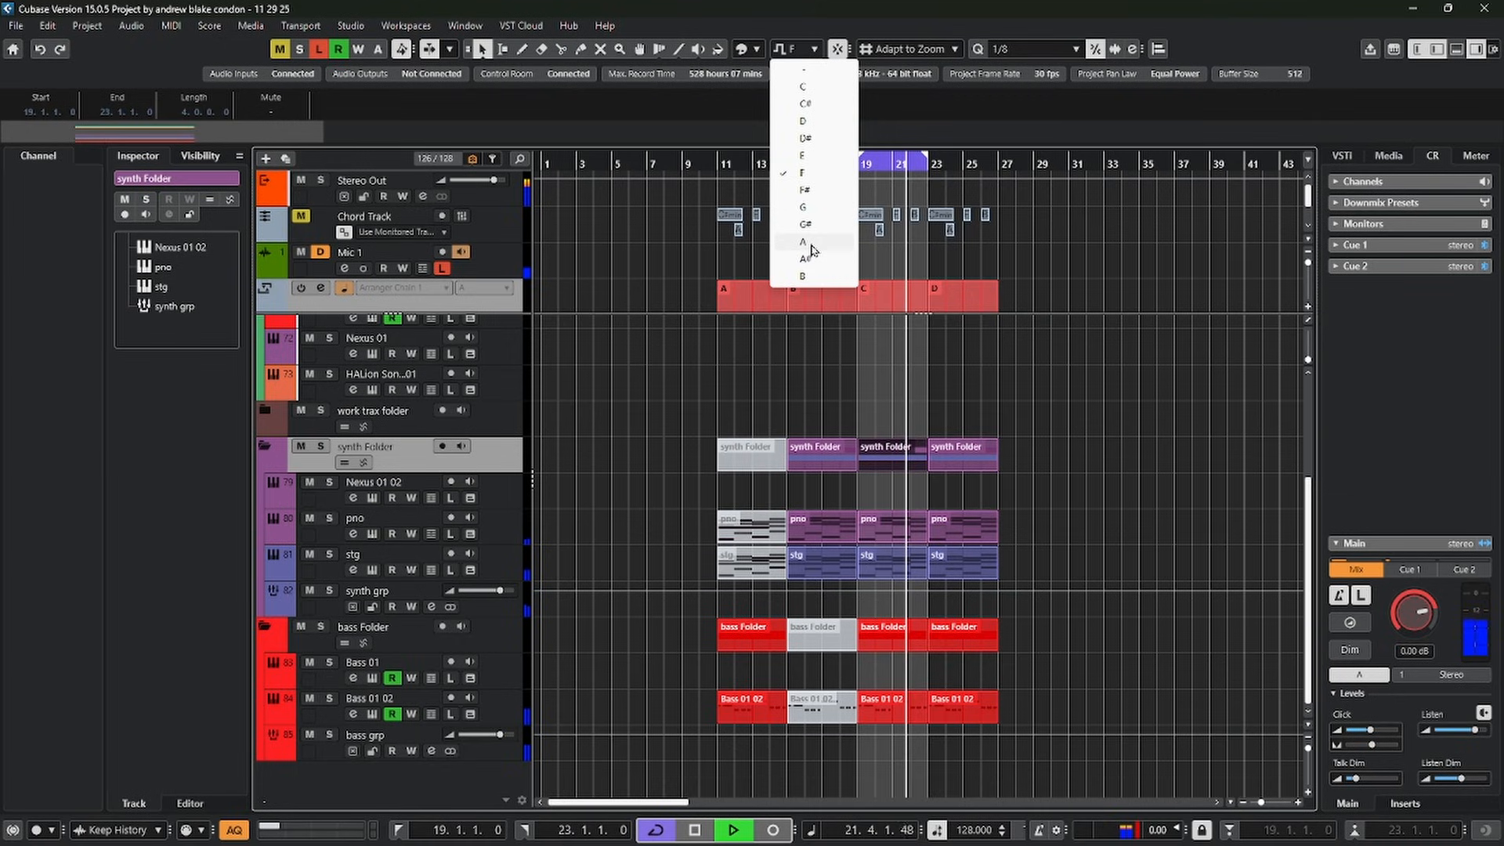
left_click(811, 243)
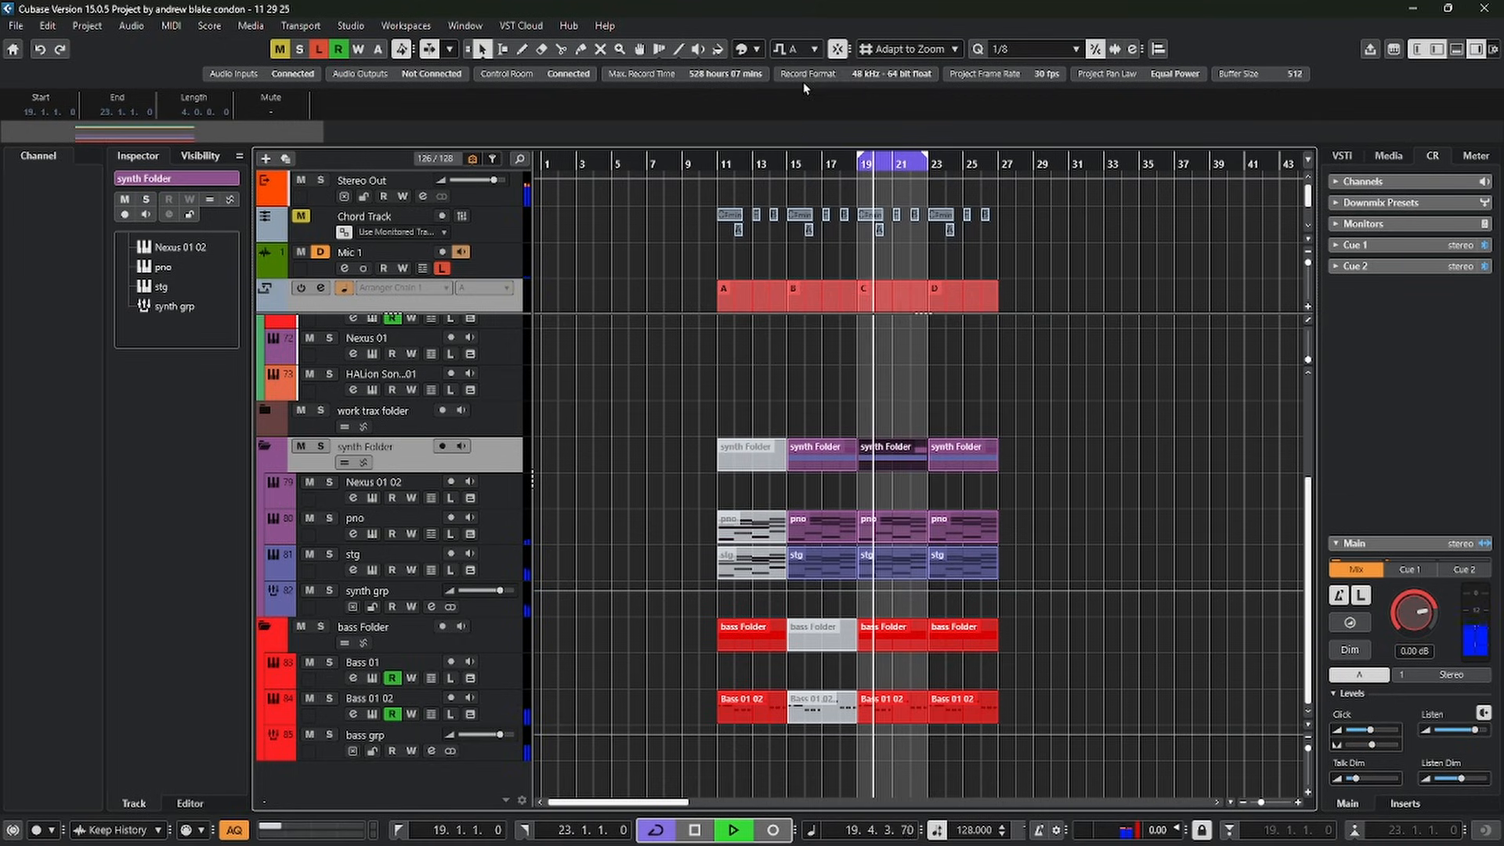
left_click(792, 50)
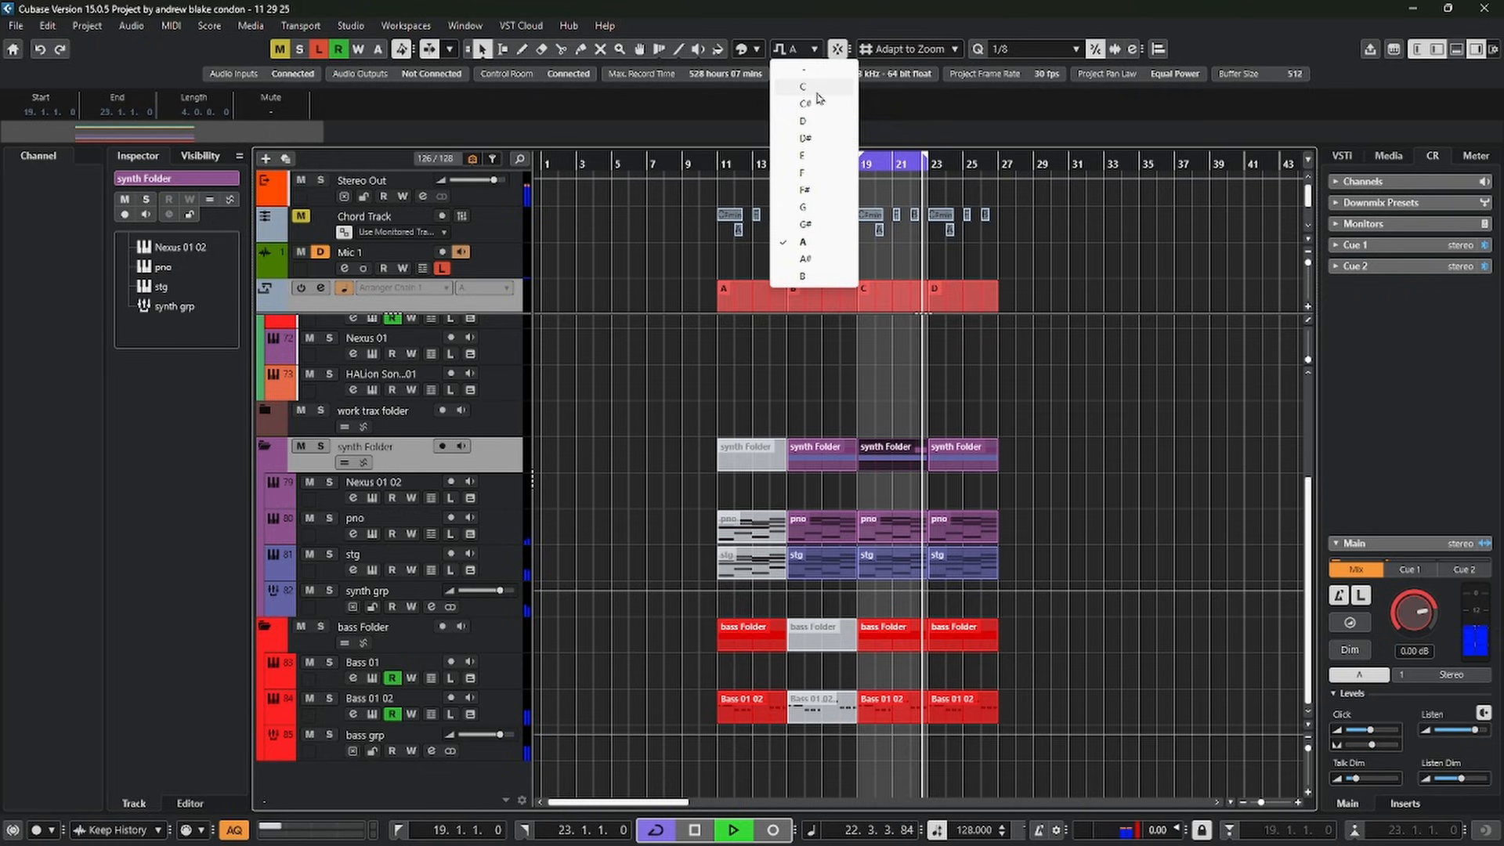
left_click(817, 93)
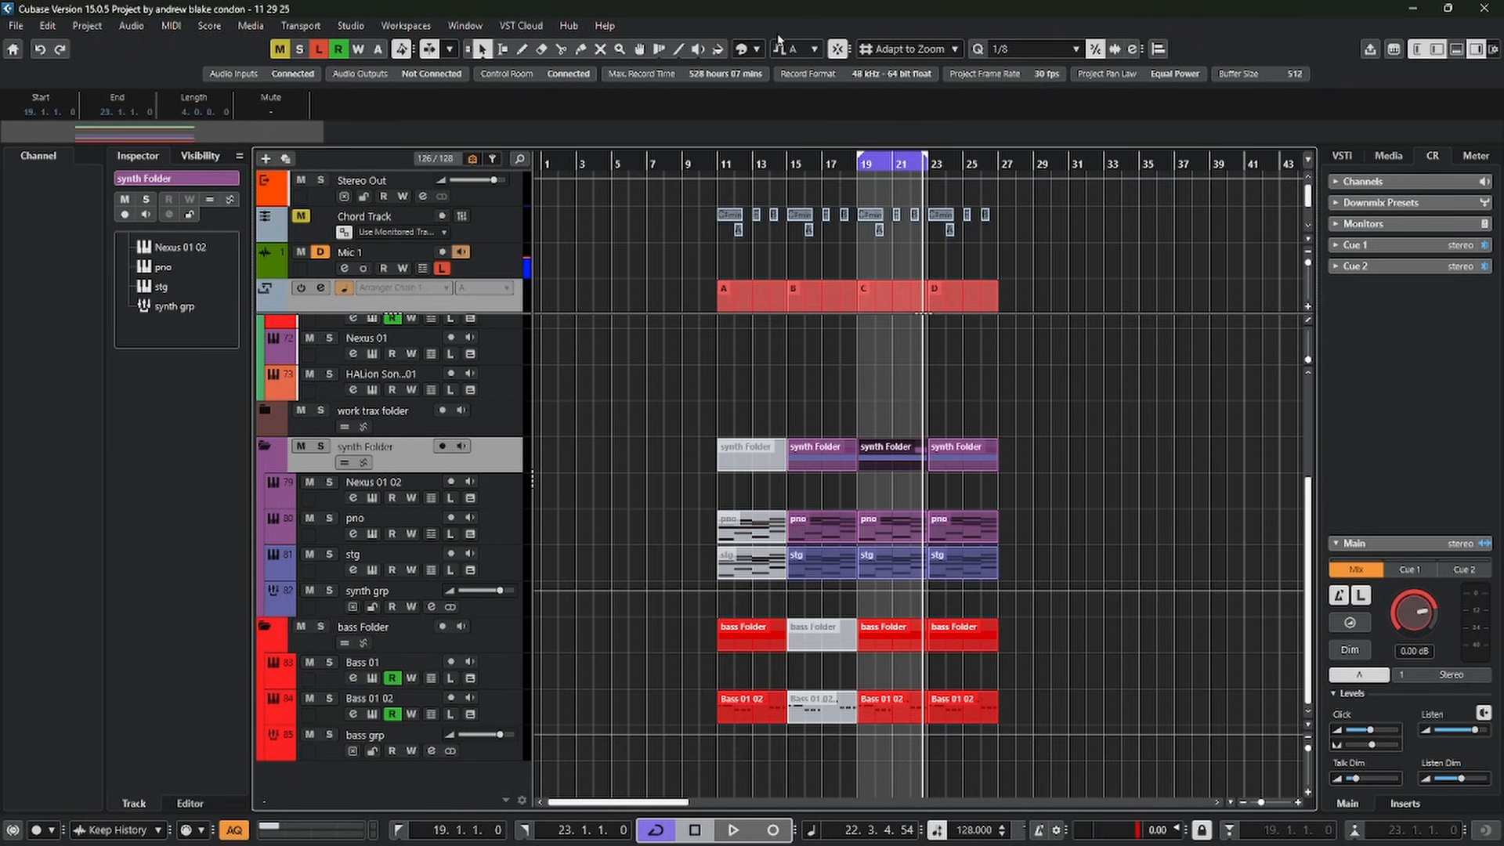
Step the project root key through F# to C# during looped playback of section C, and stop playback
scroll(796, 50, "up", 4)
key("space")
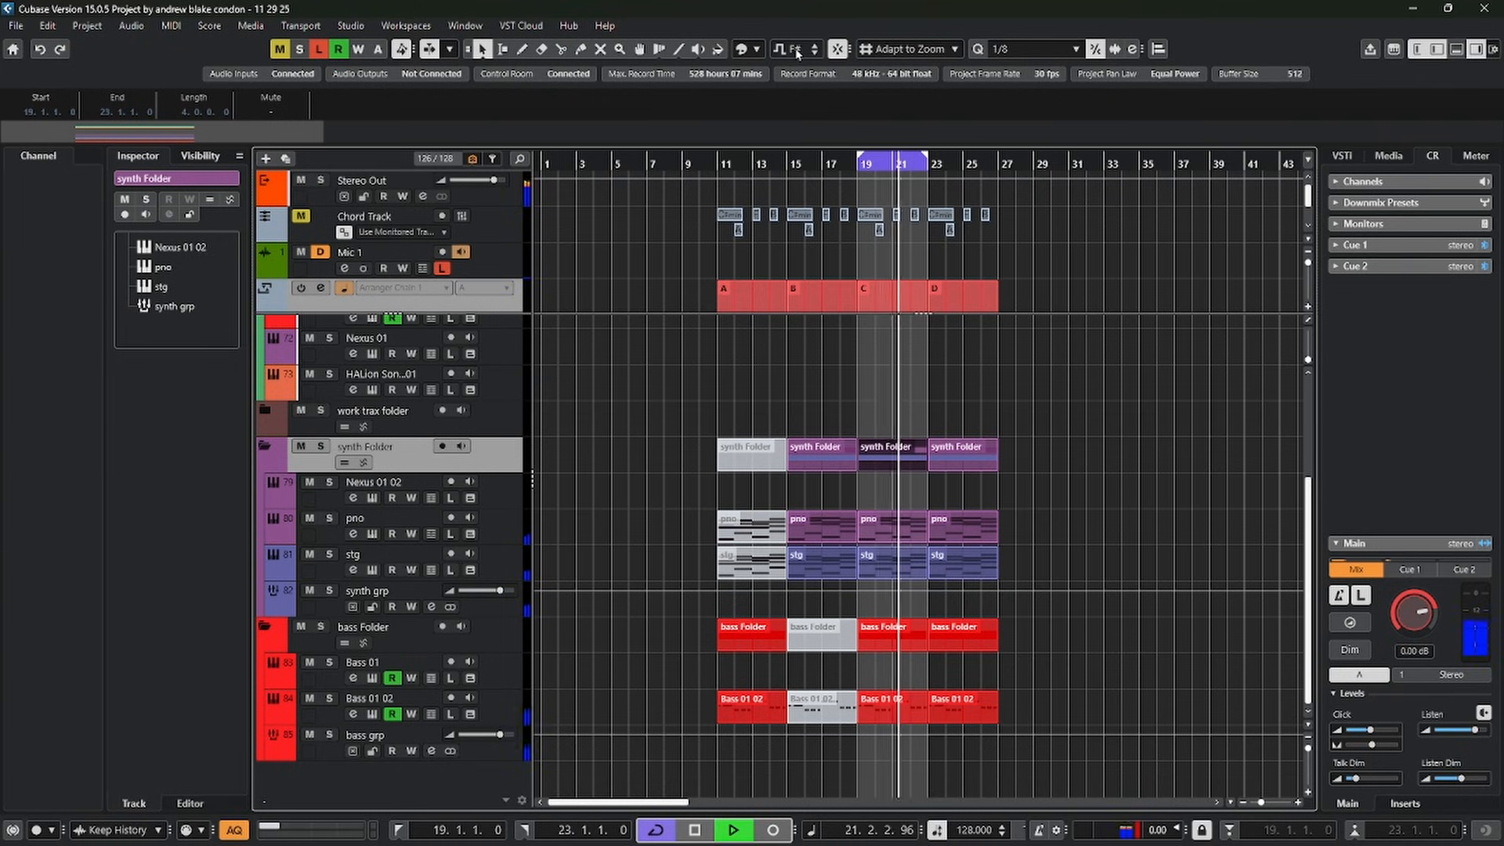
scroll(798, 53, "down", 5)
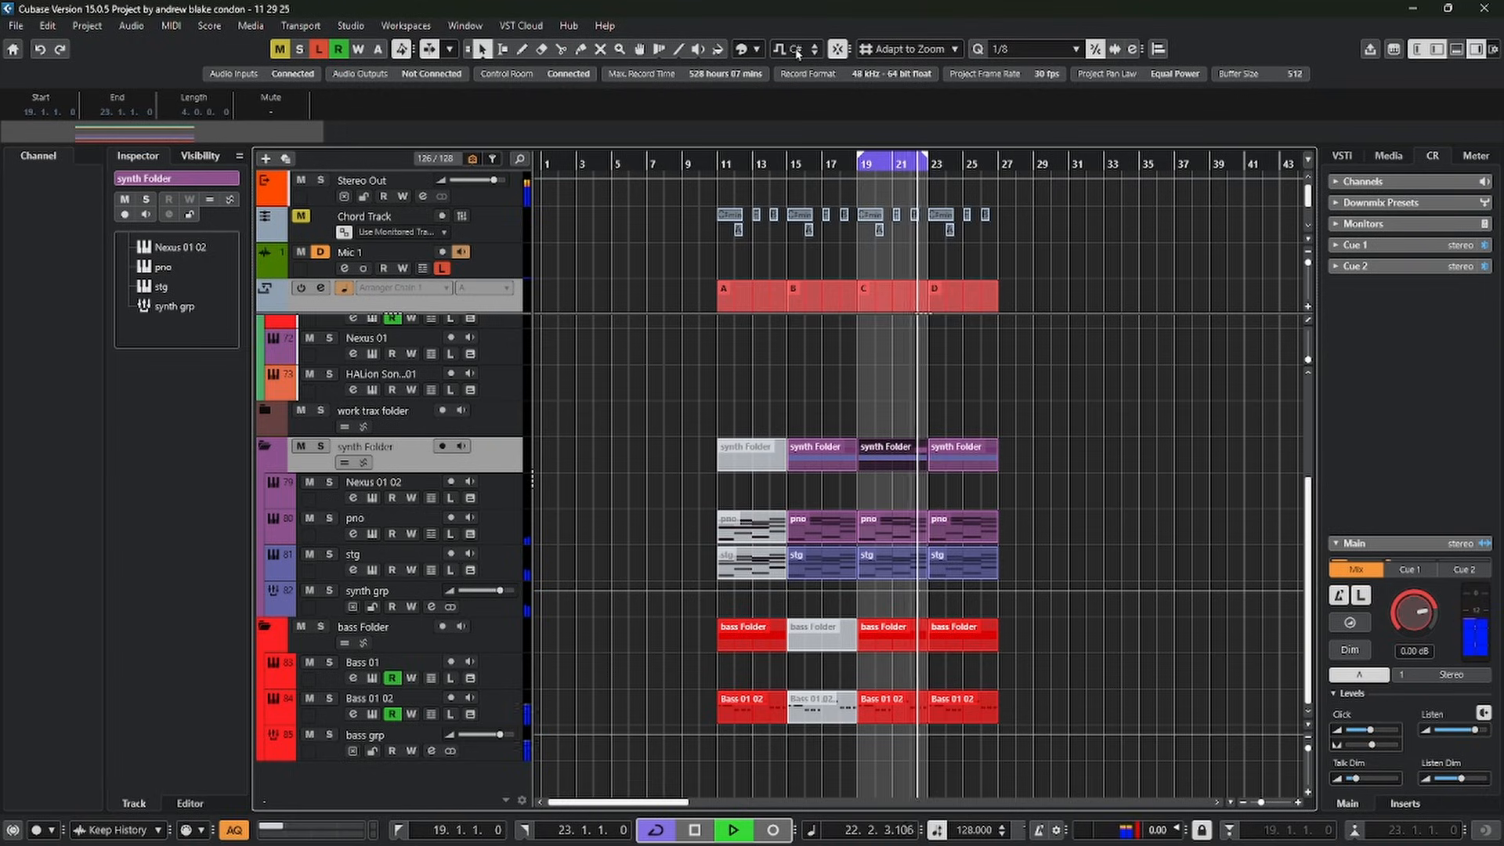
key("space")
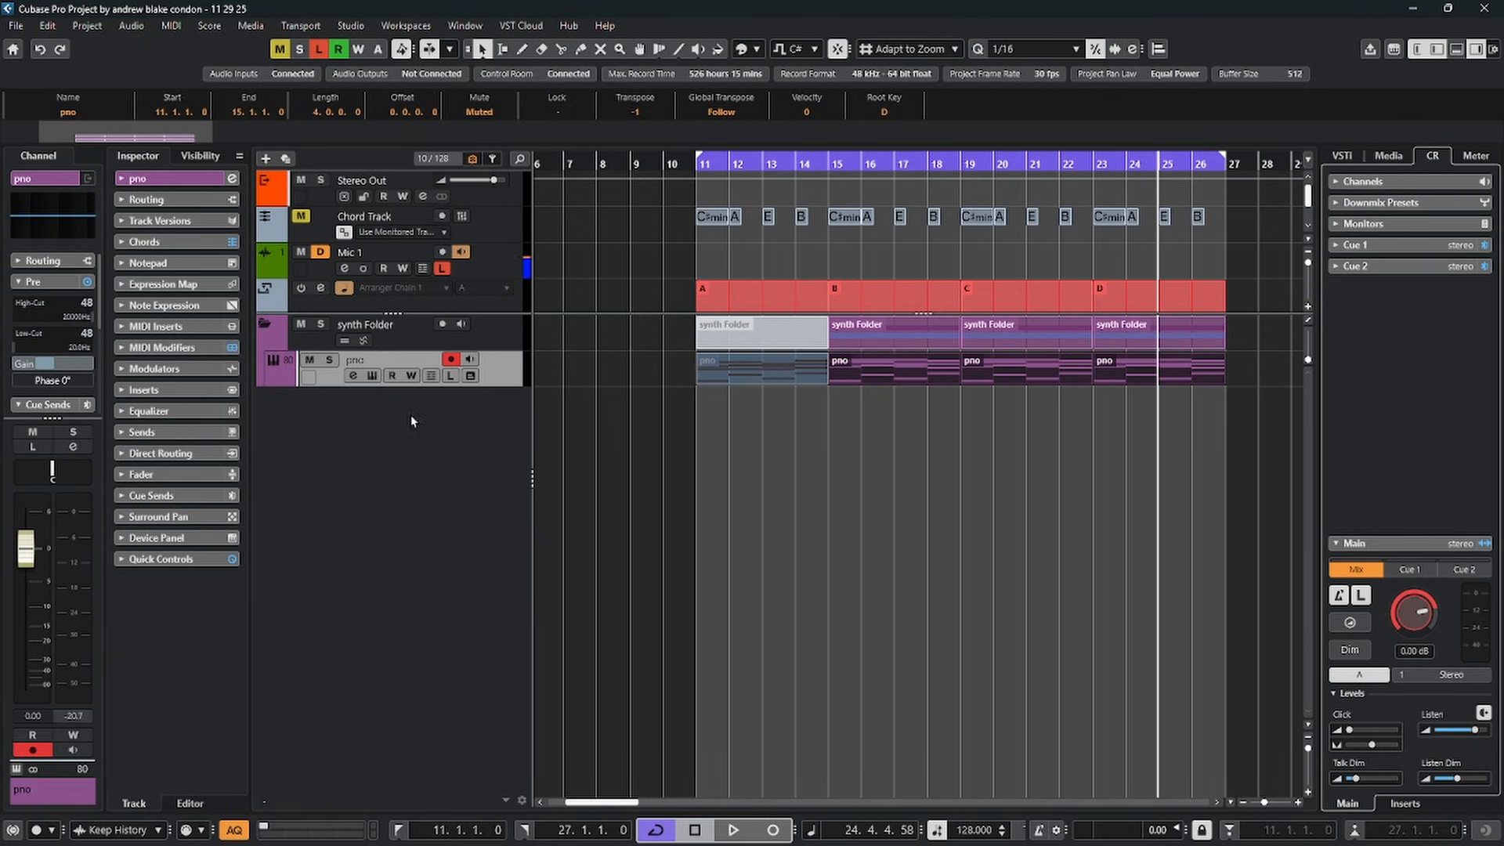
Add ten marker tracks below the pno track
right_click(303, 415)
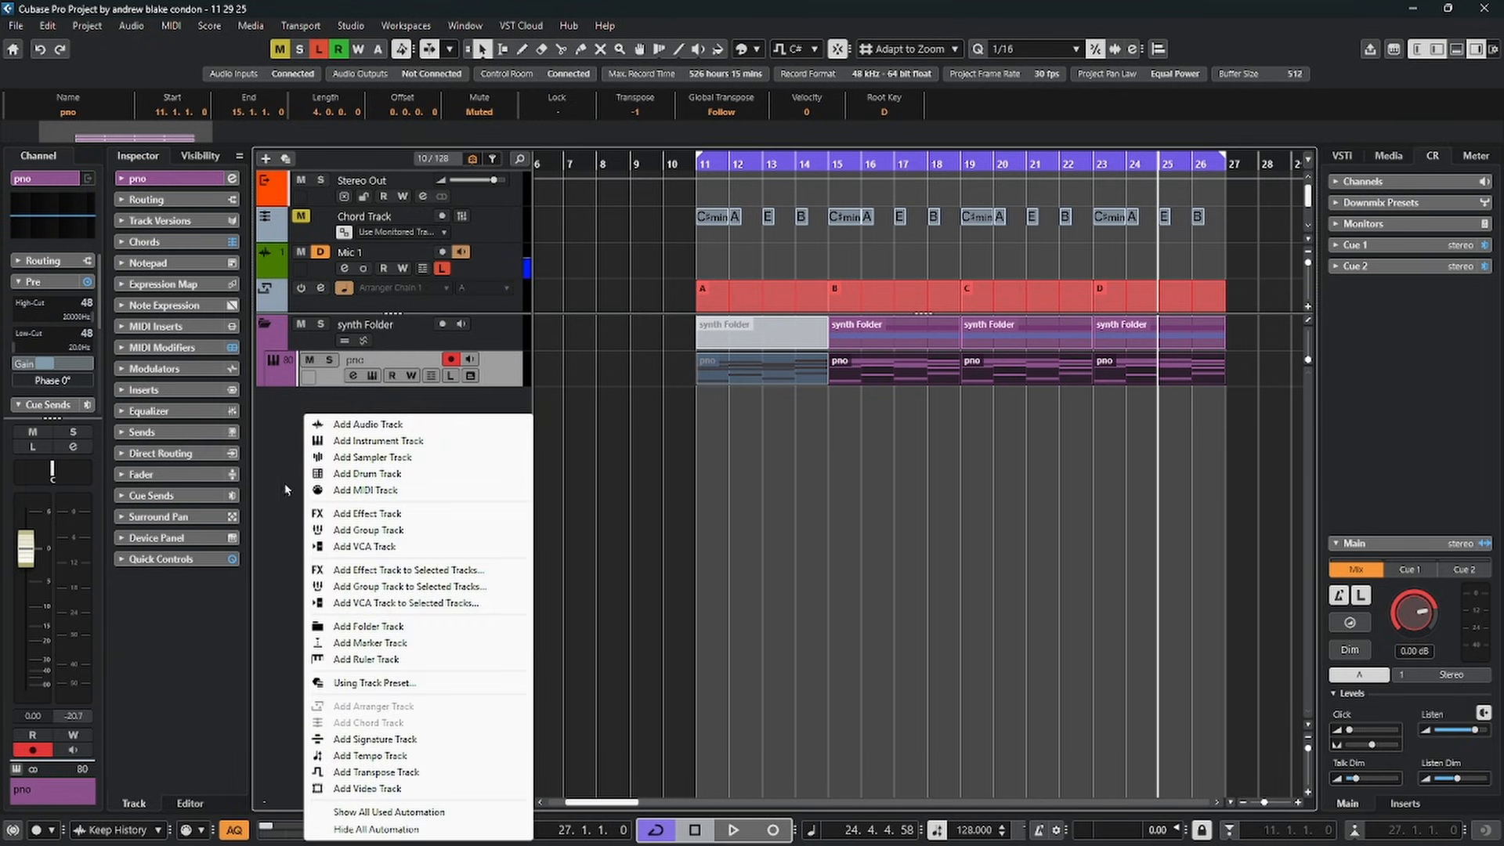
left_click(382, 644)
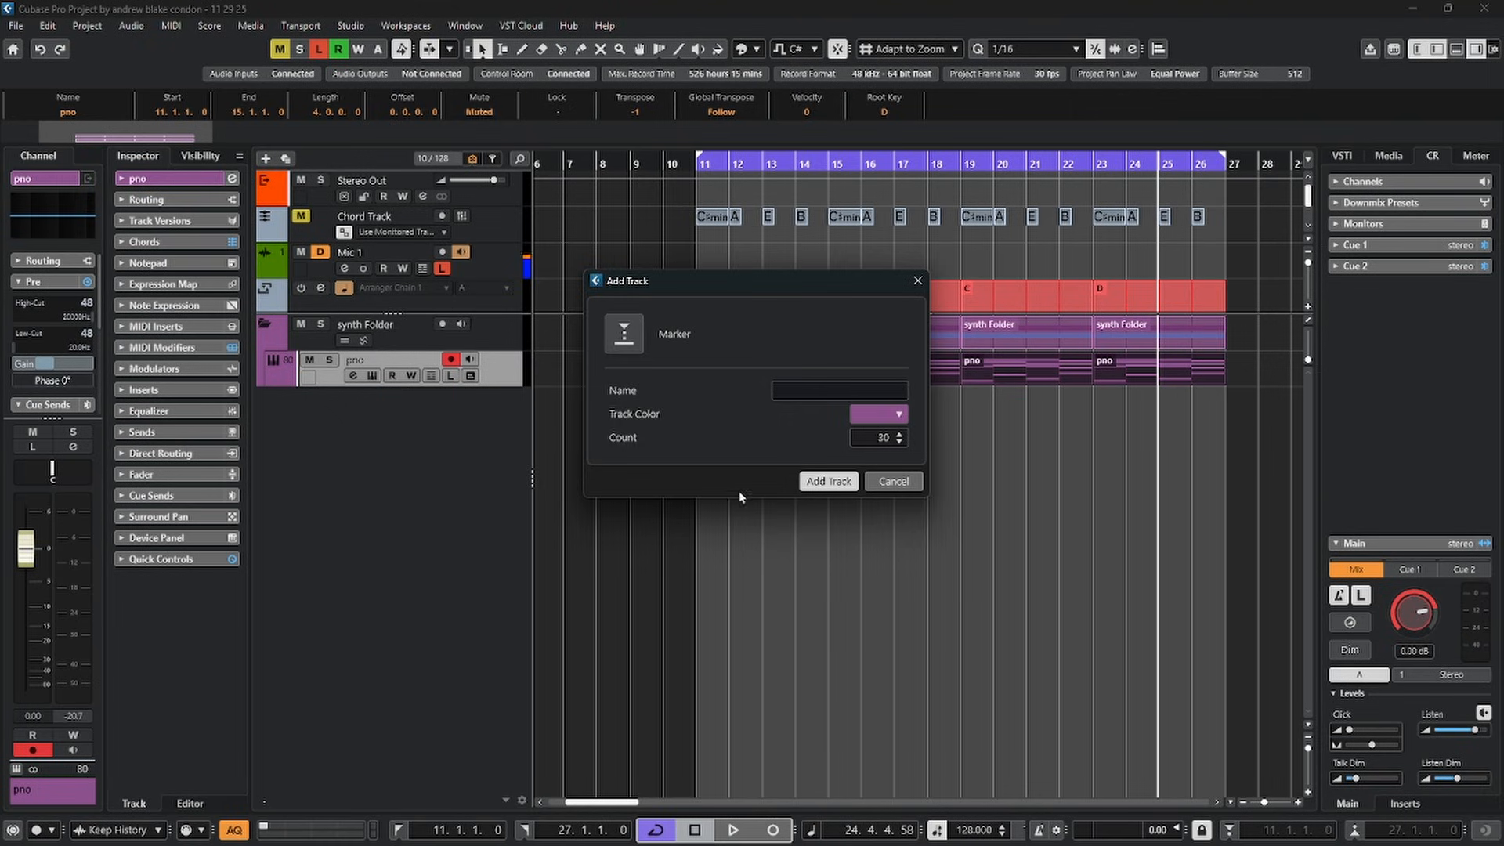
left_click(823, 483)
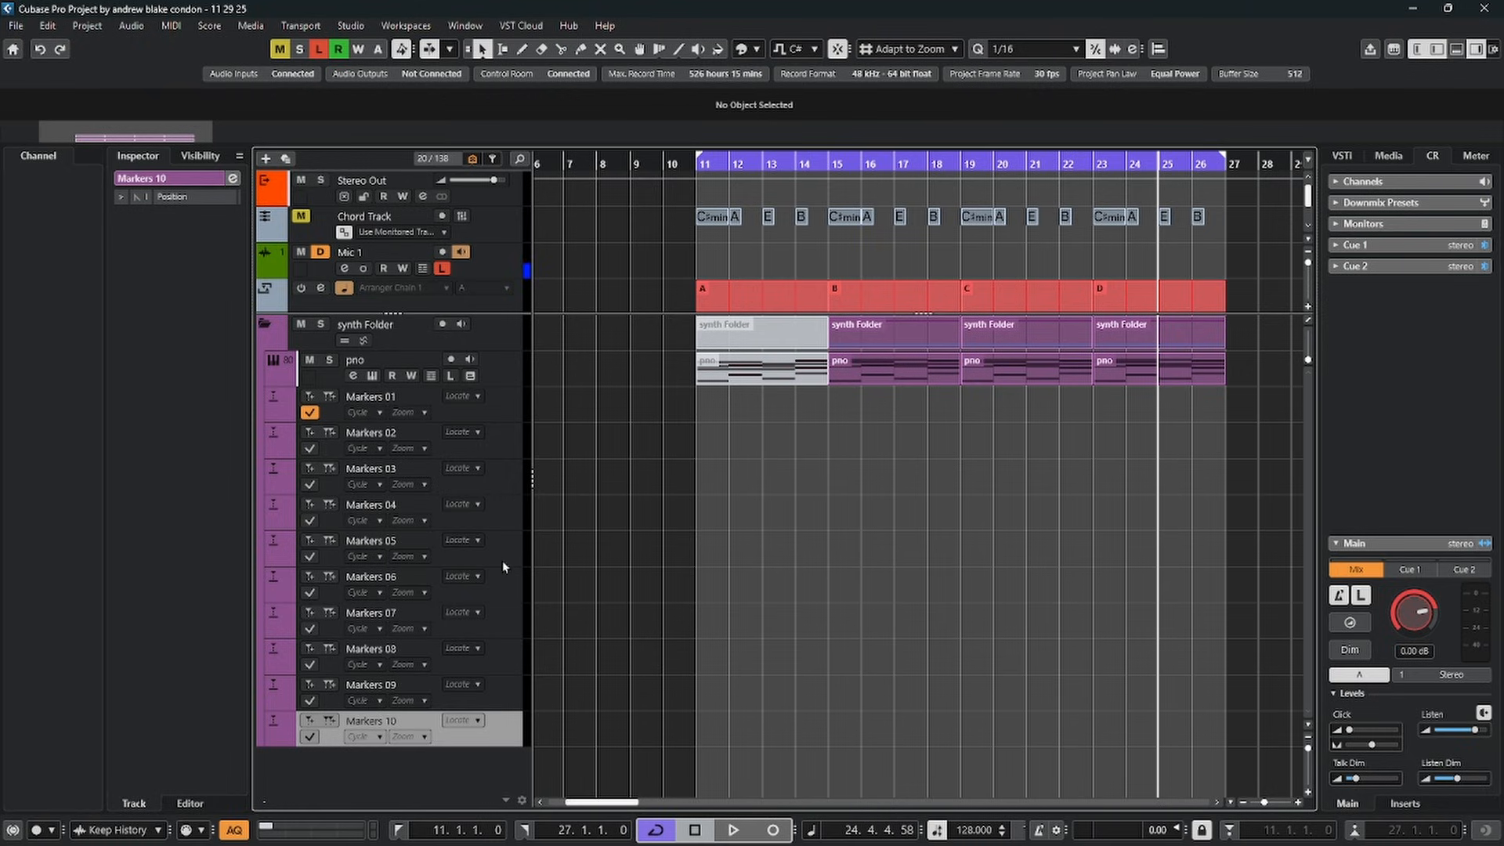
Draw position markers on the Markers 01 track at bars 11, 15, 19 and 23, the starts of sections A to D
left_click(509, 413)
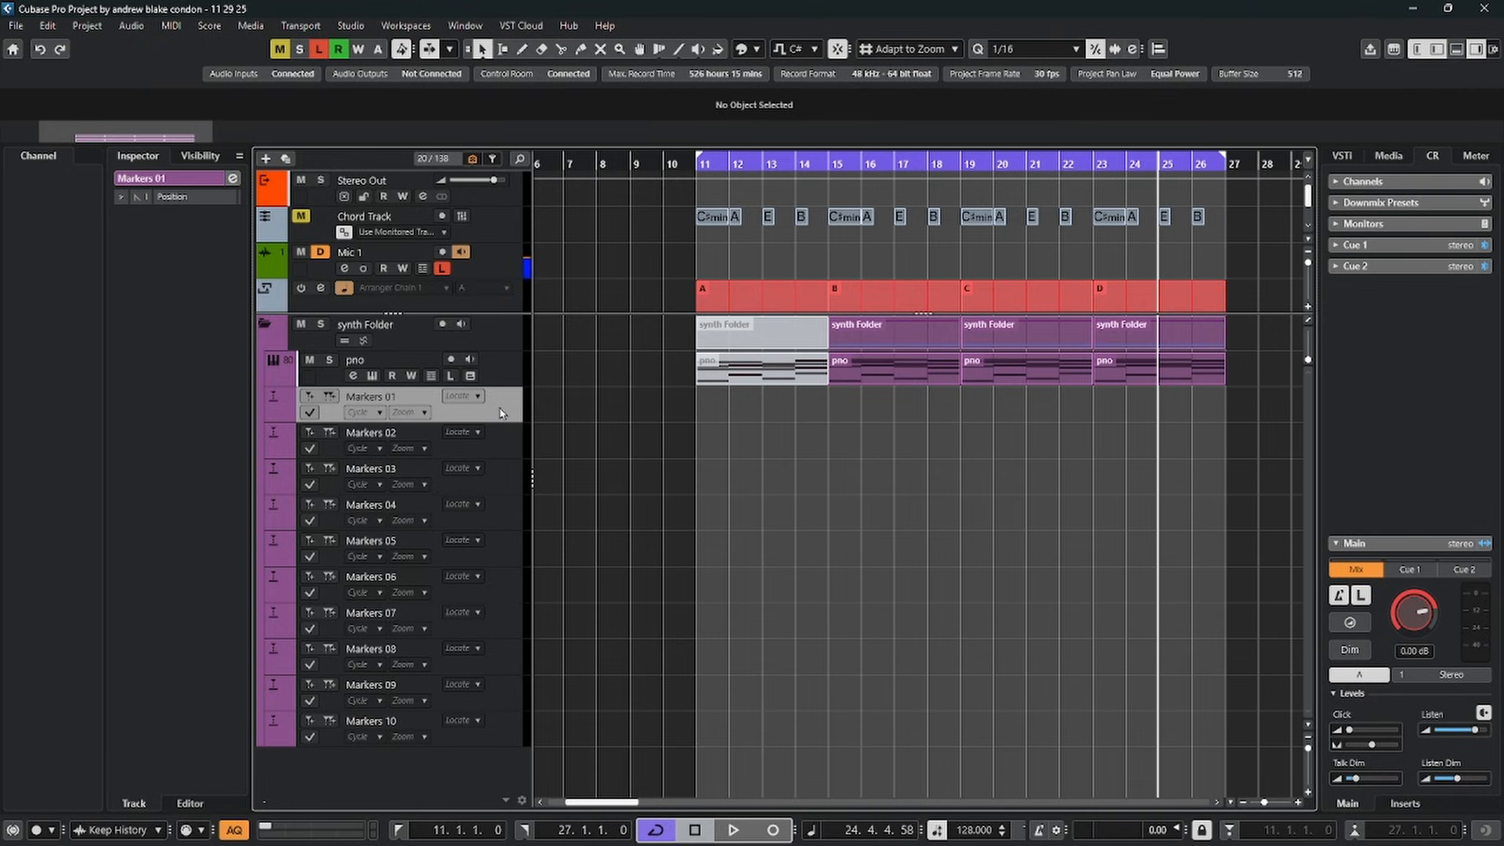
right_click(631, 548)
left_click(672, 547)
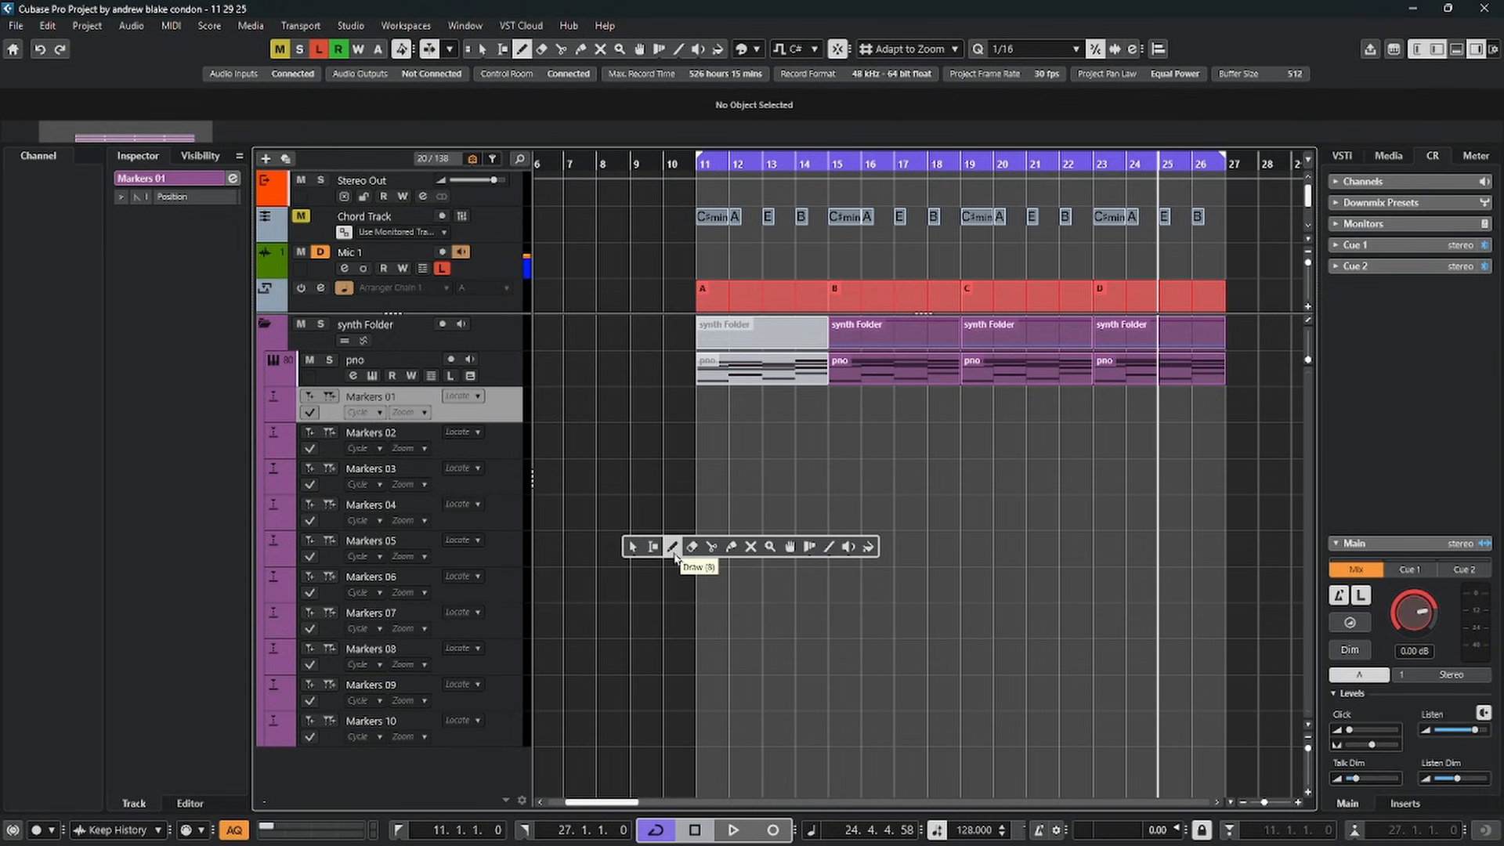
left_click(701, 407)
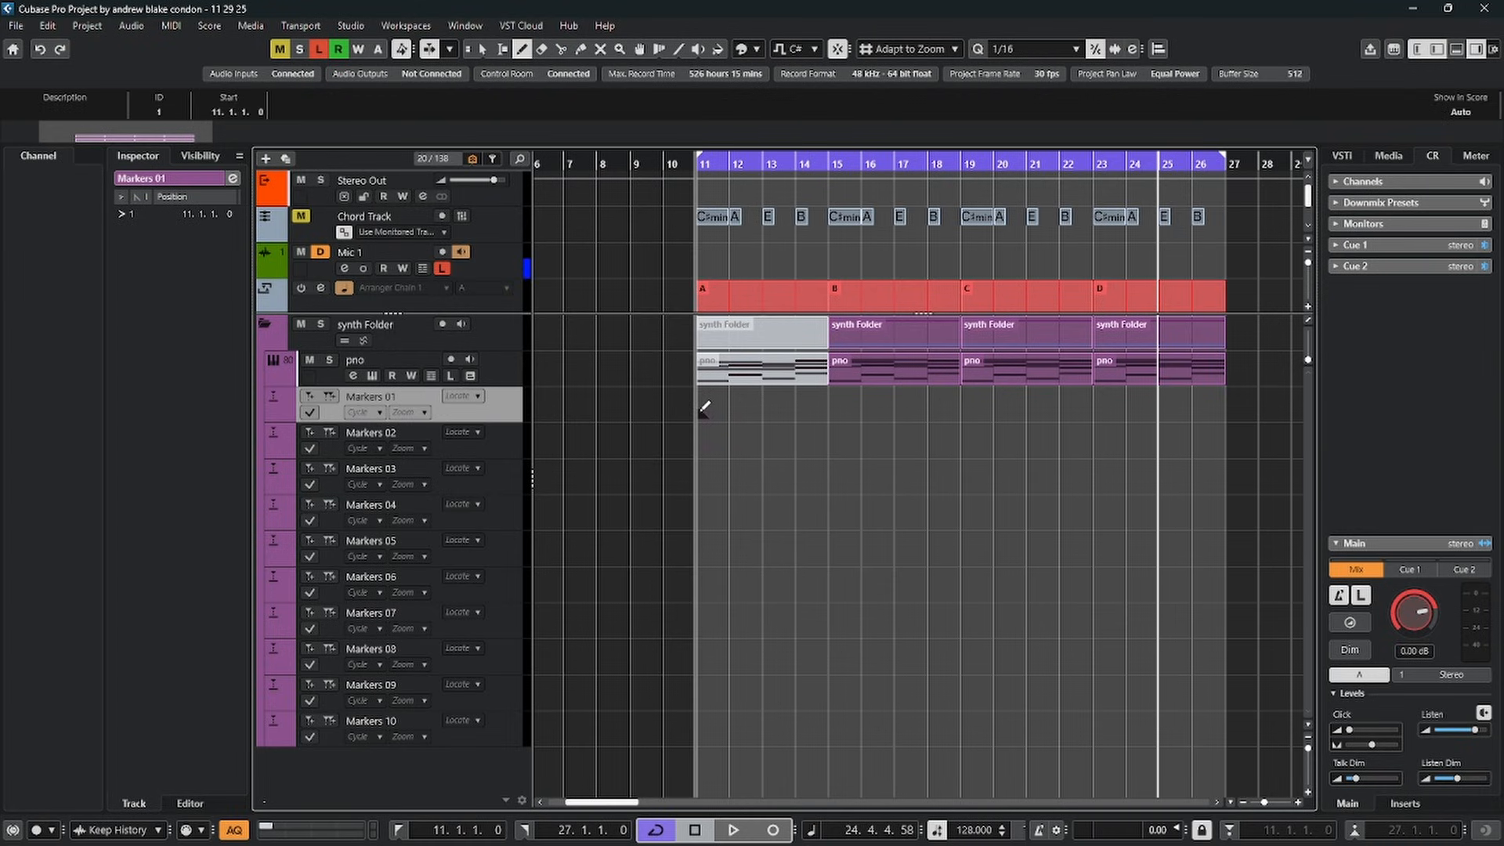
left_click(832, 411)
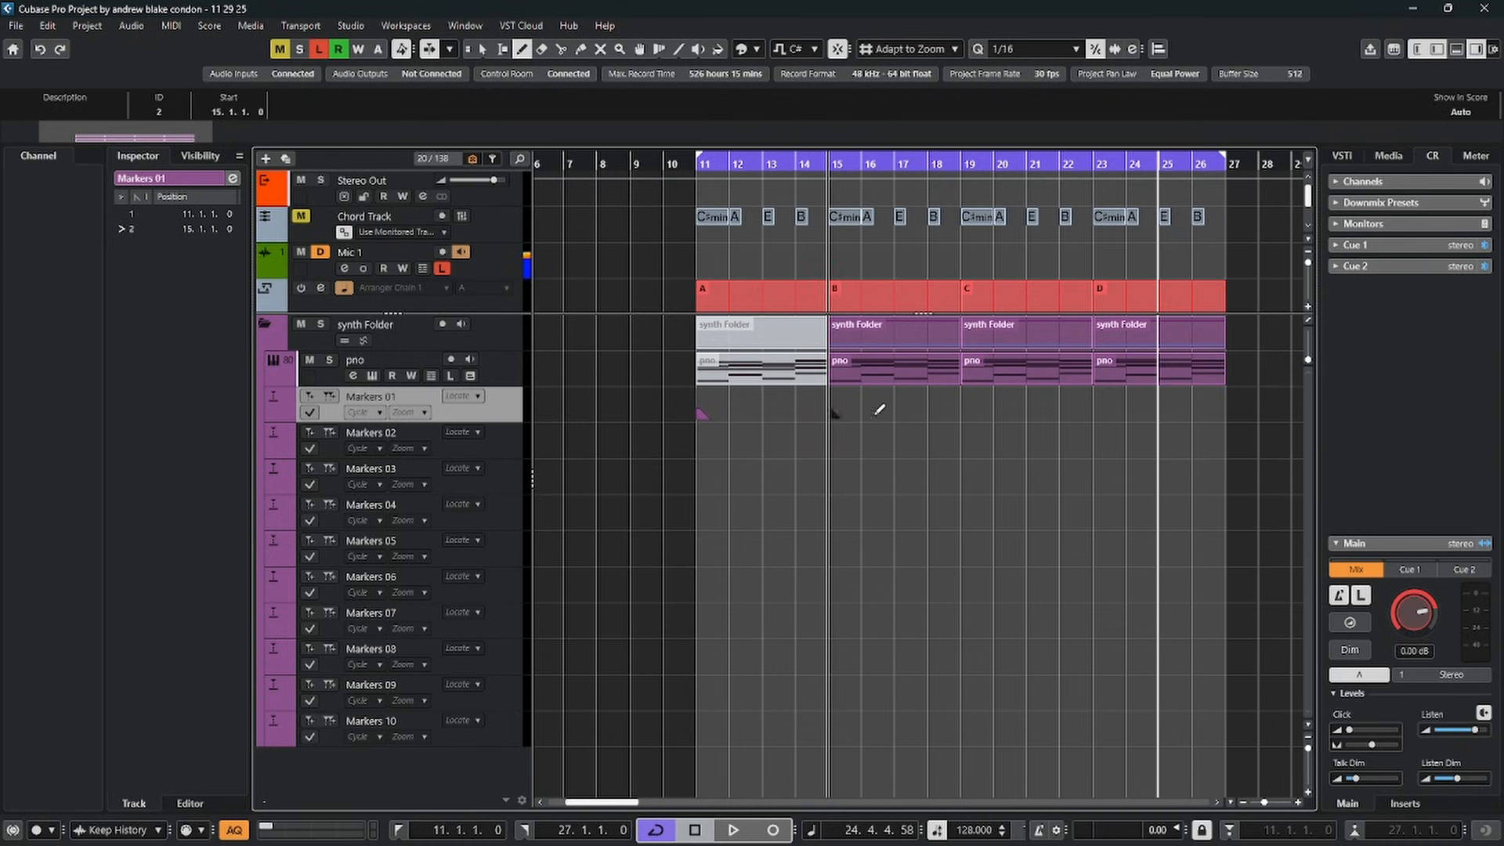
left_click(964, 411)
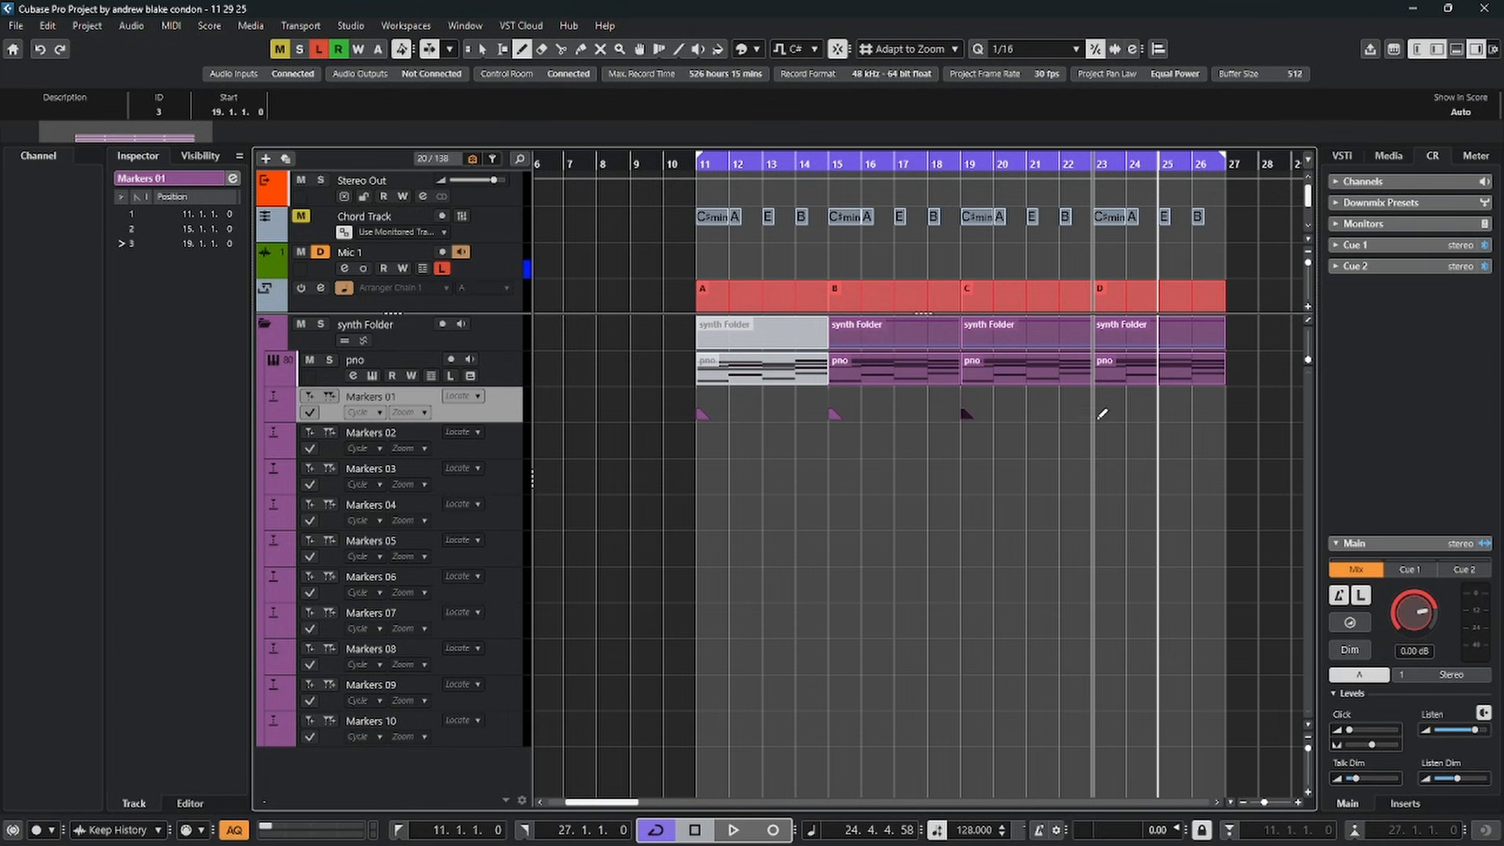
left_click(1099, 413)
key("1")
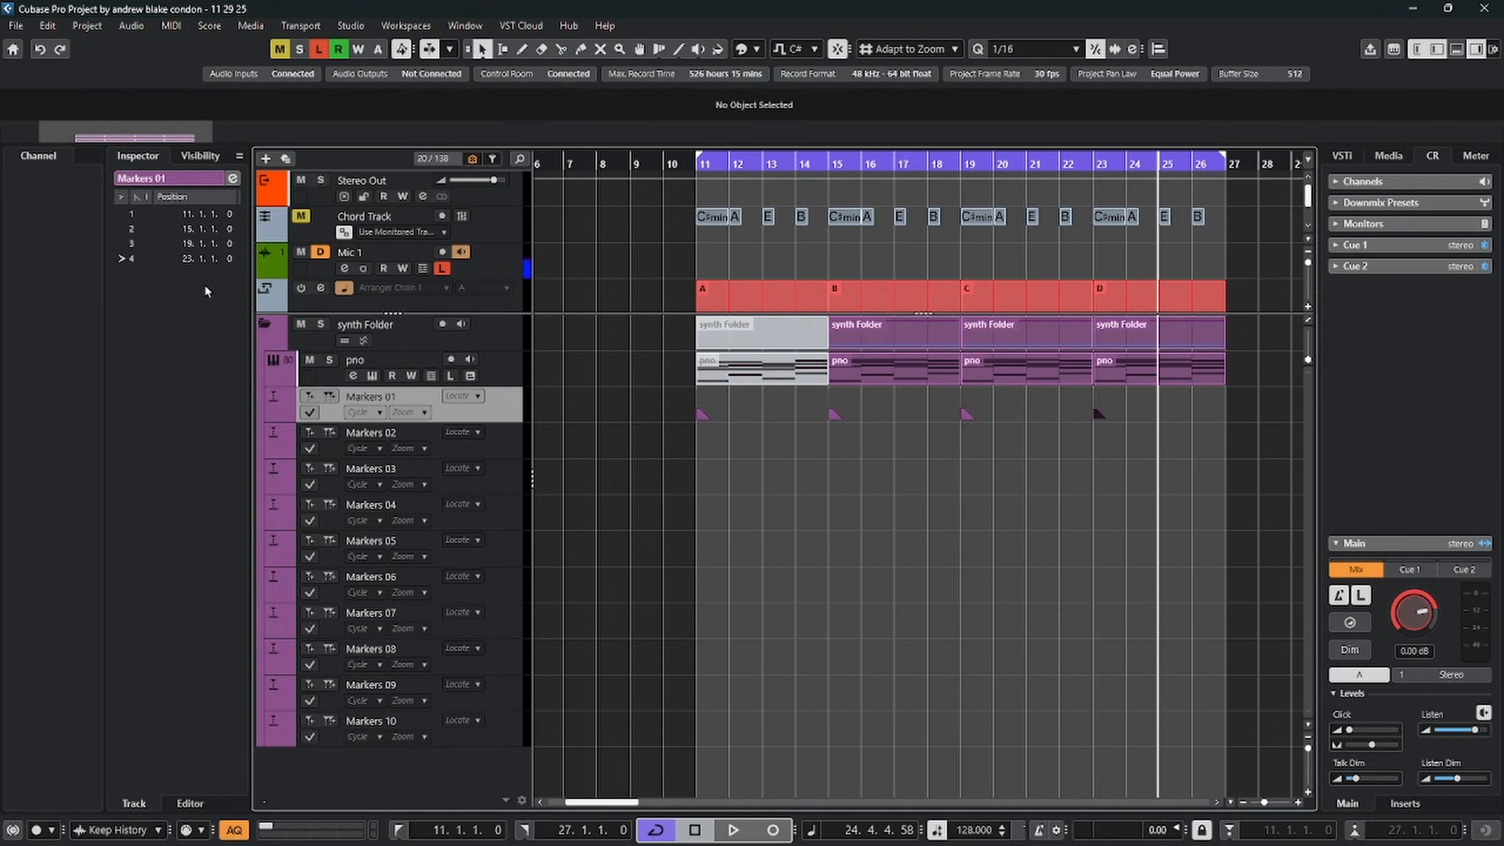
Move the playhead between the four section markers using the marker list of Markers 01, ending at marker 4
left_click(120, 228)
left_click(119, 244)
left_click(120, 259)
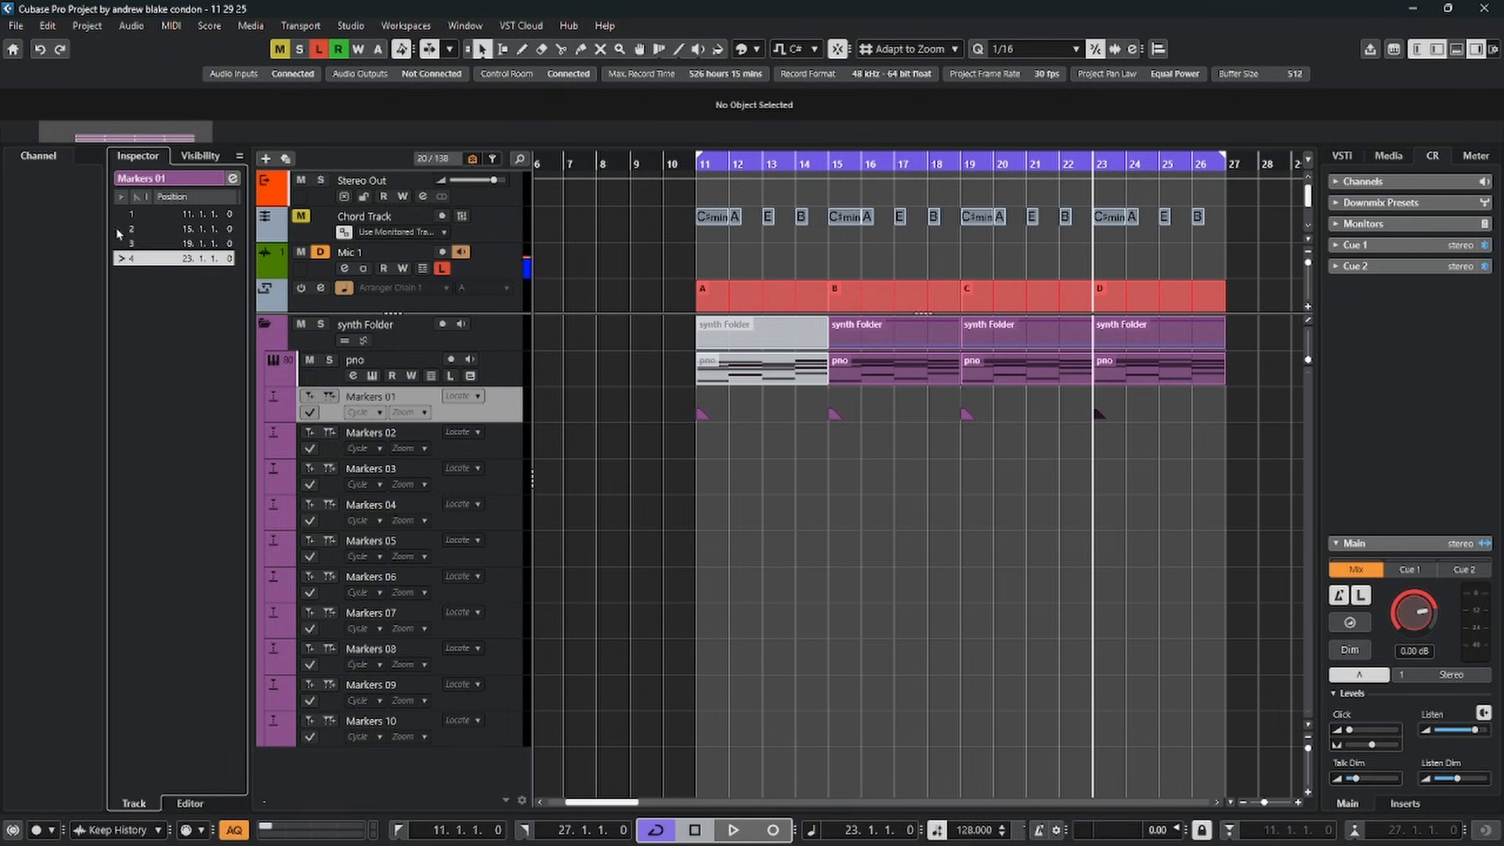
left_click(120, 213)
left_click(121, 229)
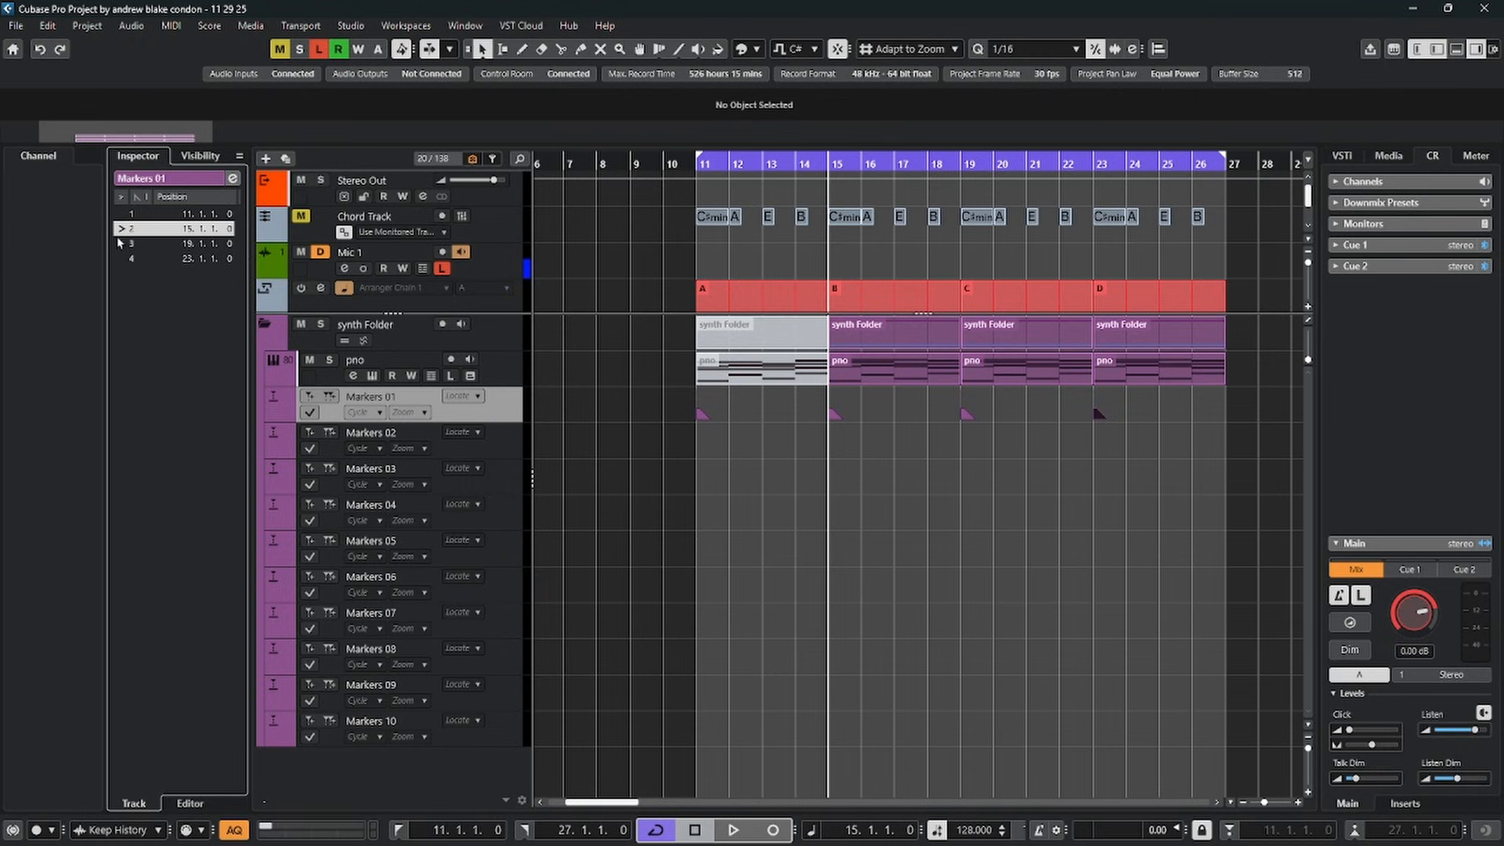
left_click(120, 243)
left_click(120, 259)
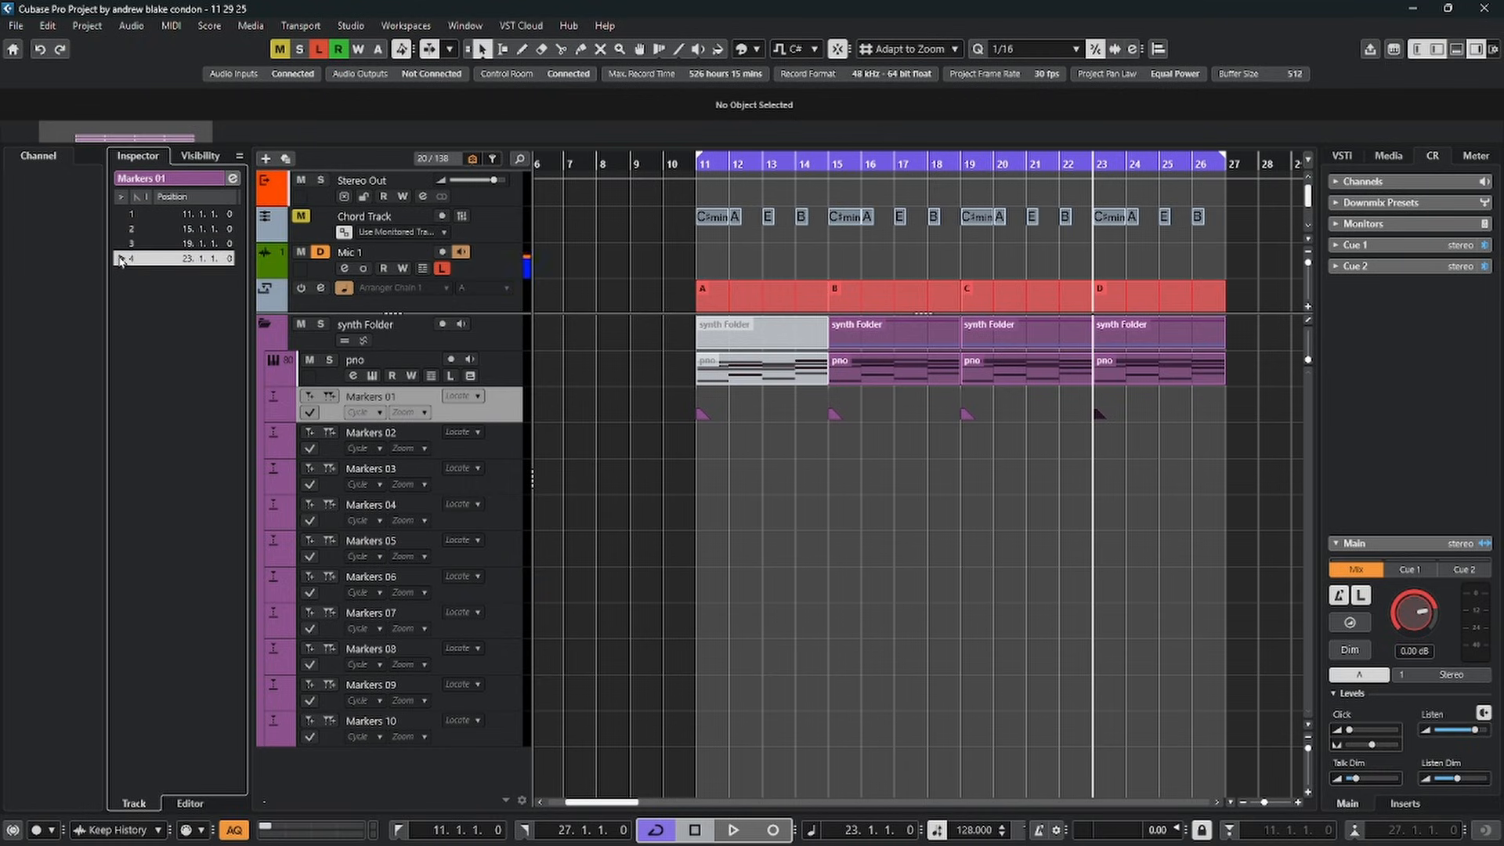
Play from marker 4, jump to markers 3, 1 and 2 during playback, and stop
key("space")
key("space")
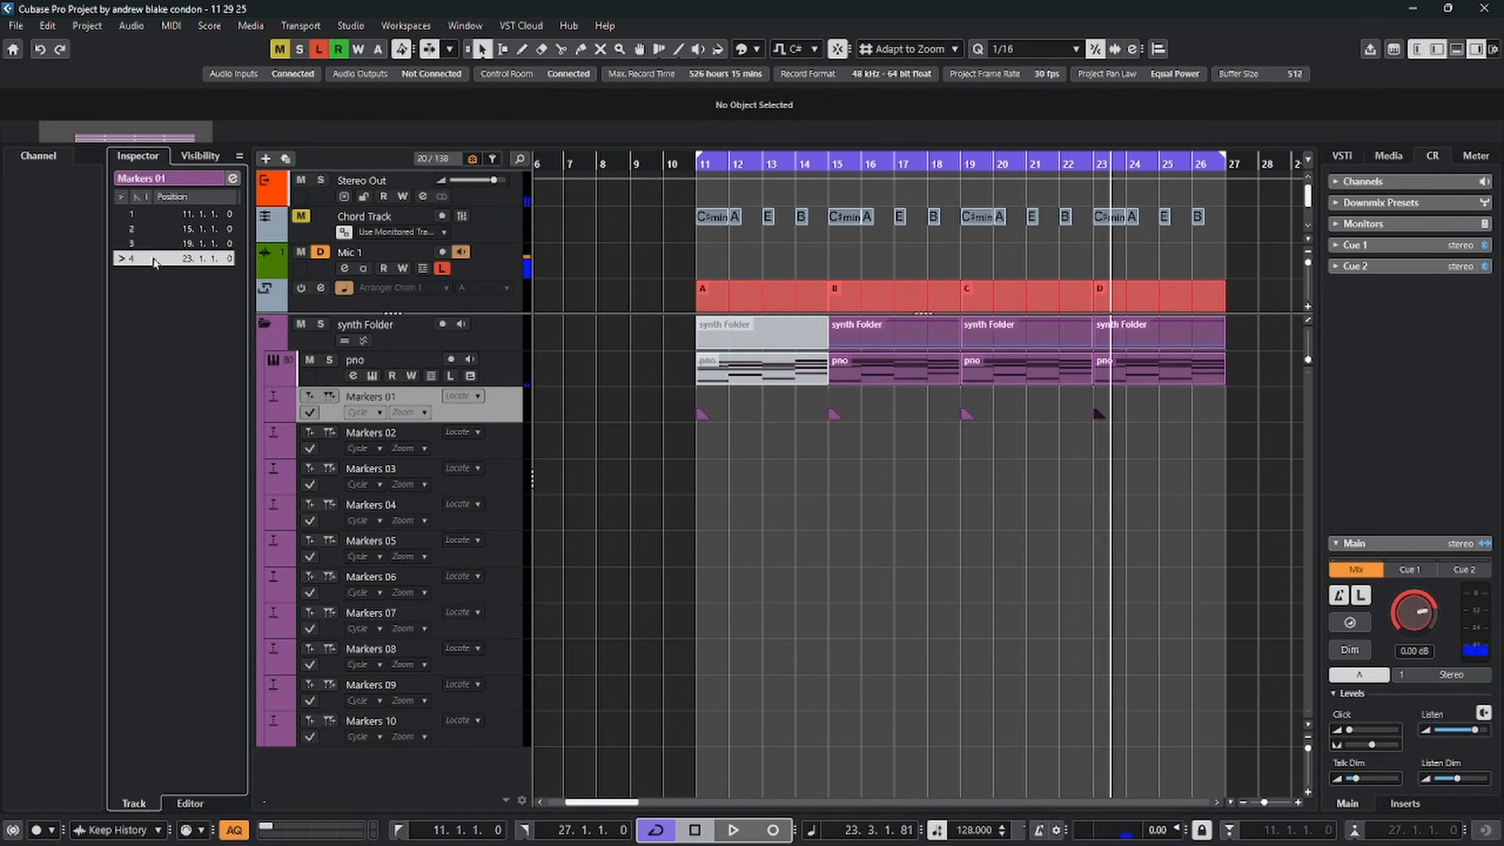
key("space")
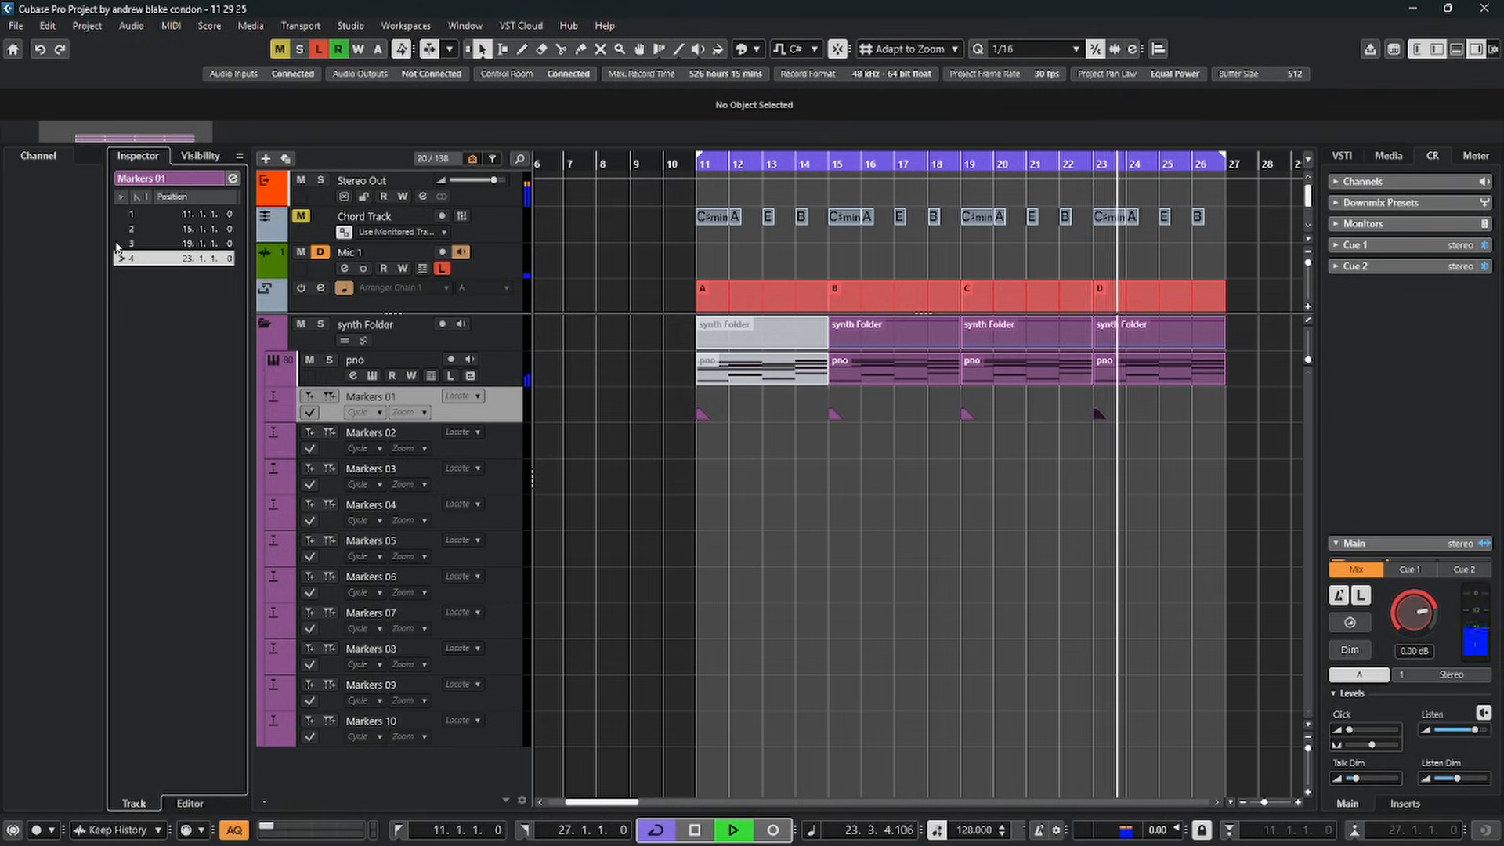
left_click(119, 245)
left_click(120, 214)
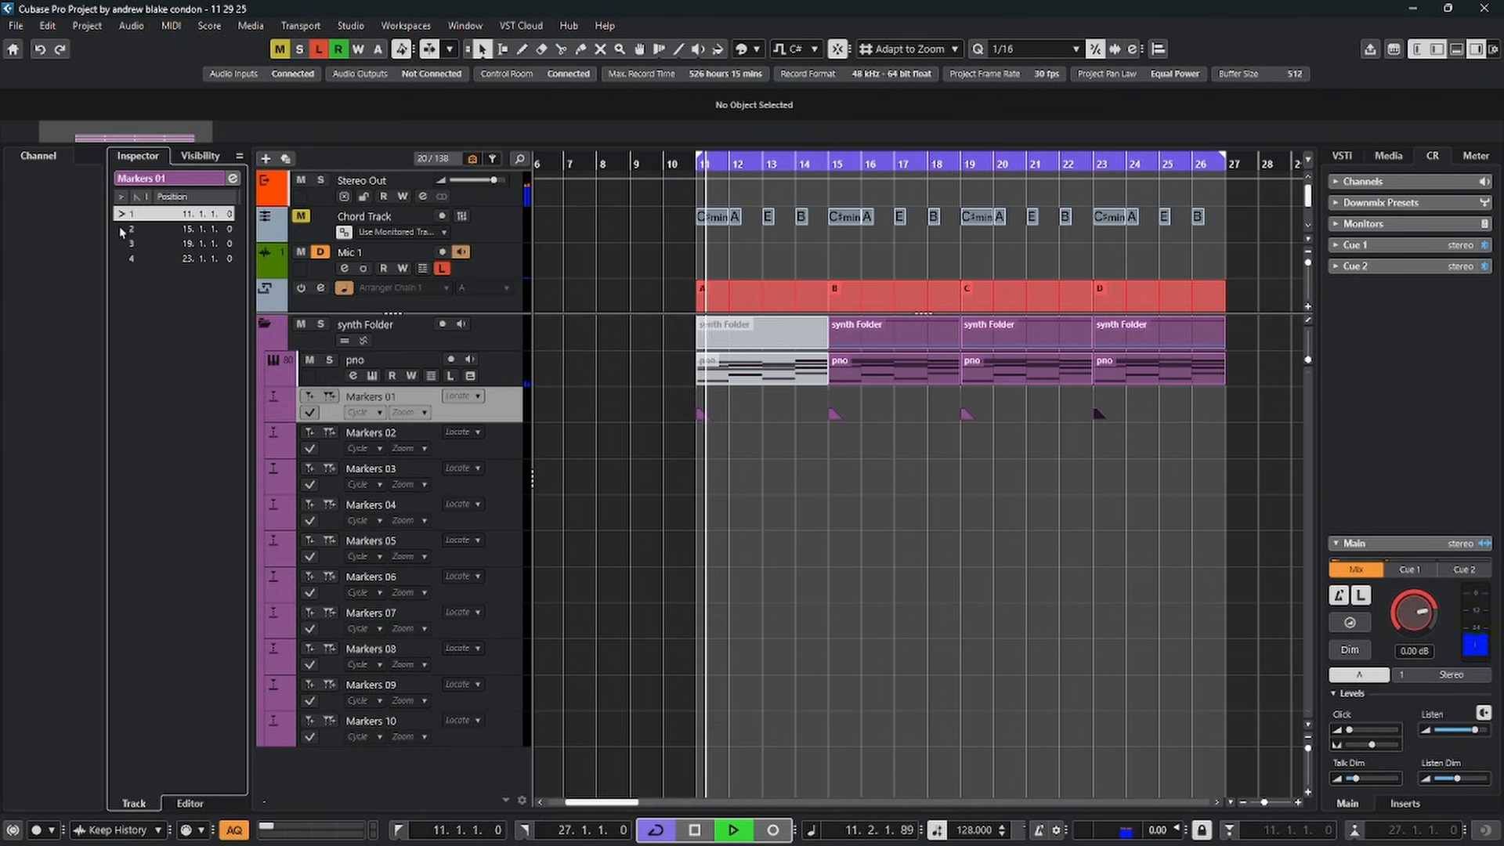
left_click(119, 228)
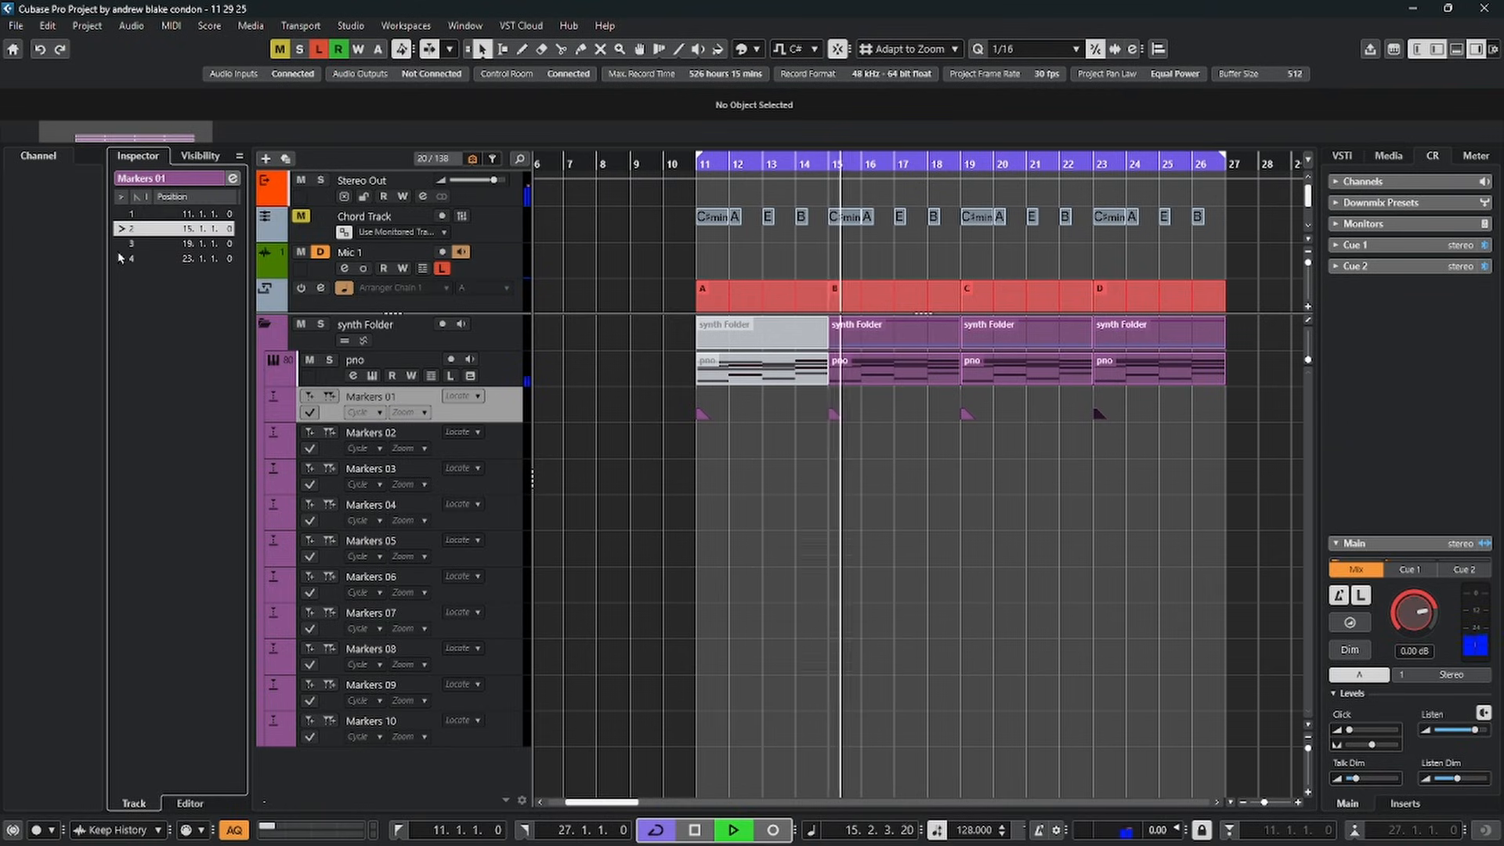
key("space")
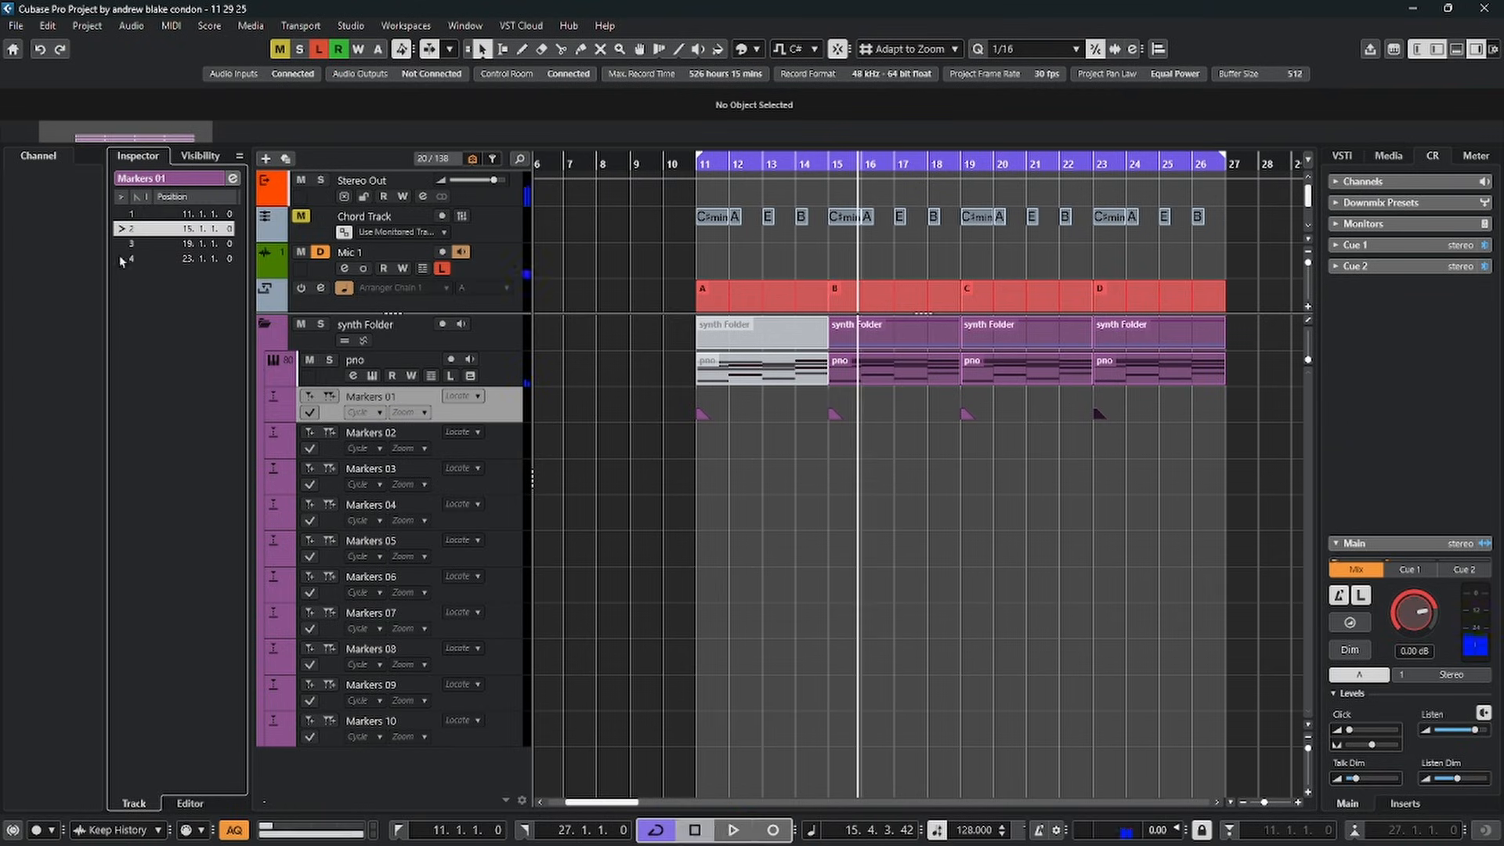
Add cycle markers on the Markers 02 track spanning sections A, B, C and D between bars 11 and 27
left_click(507, 441)
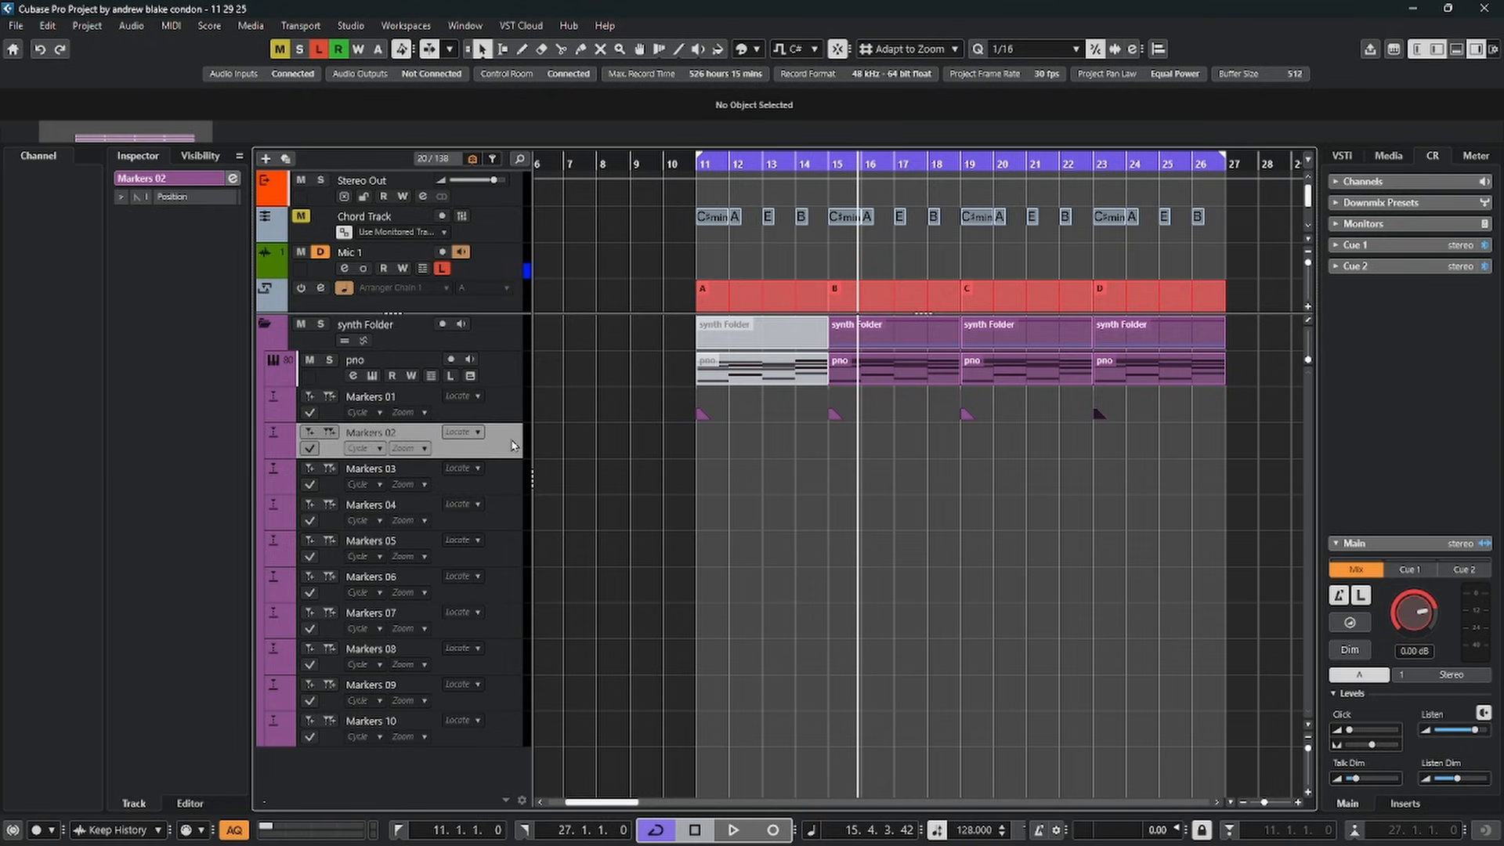
right_click(572, 437)
left_click(588, 439)
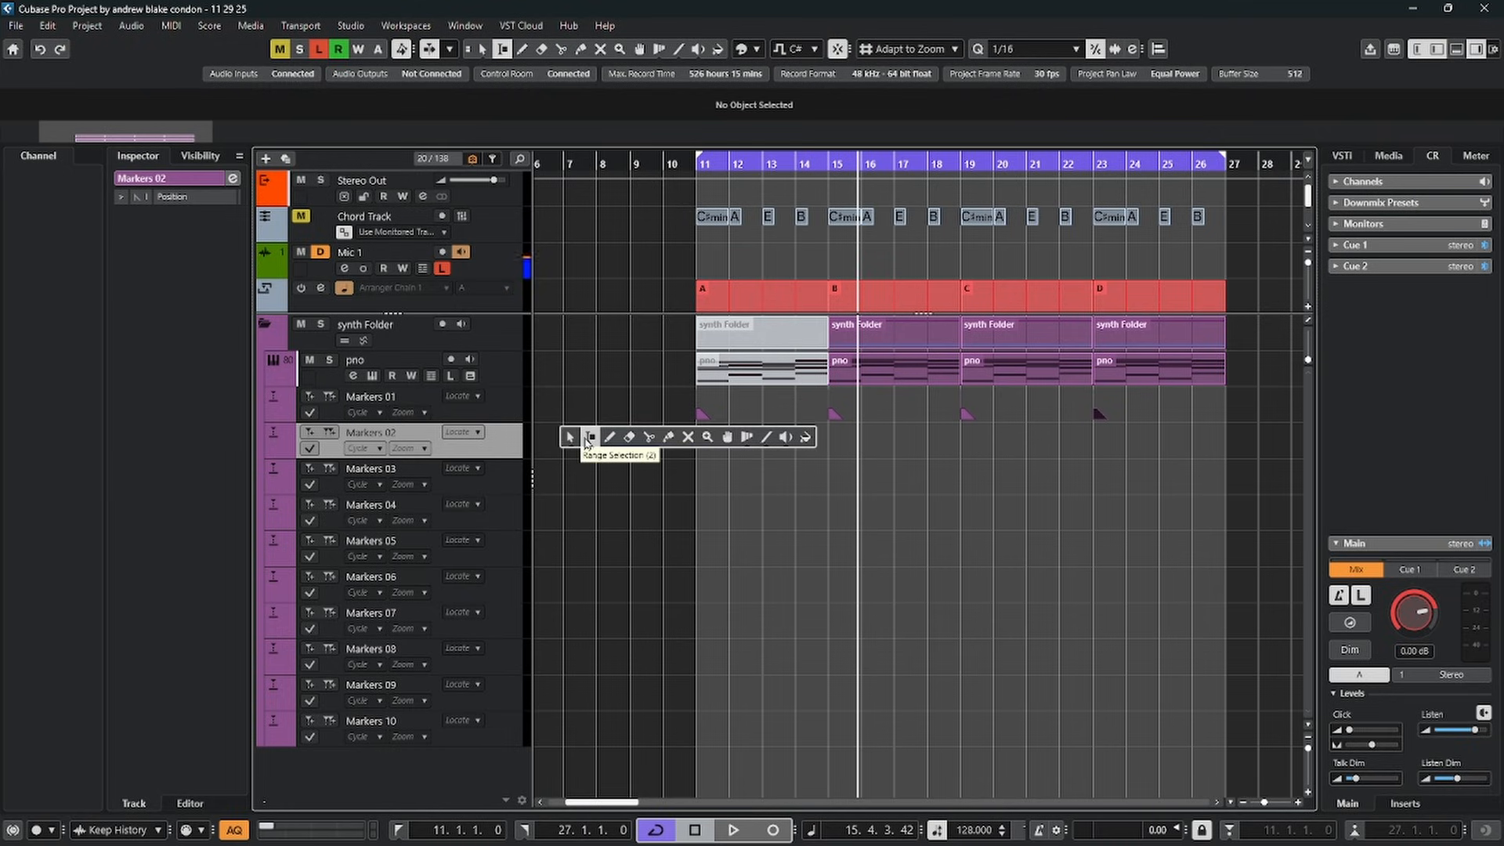
left_click_drag(699, 441, 818, 447)
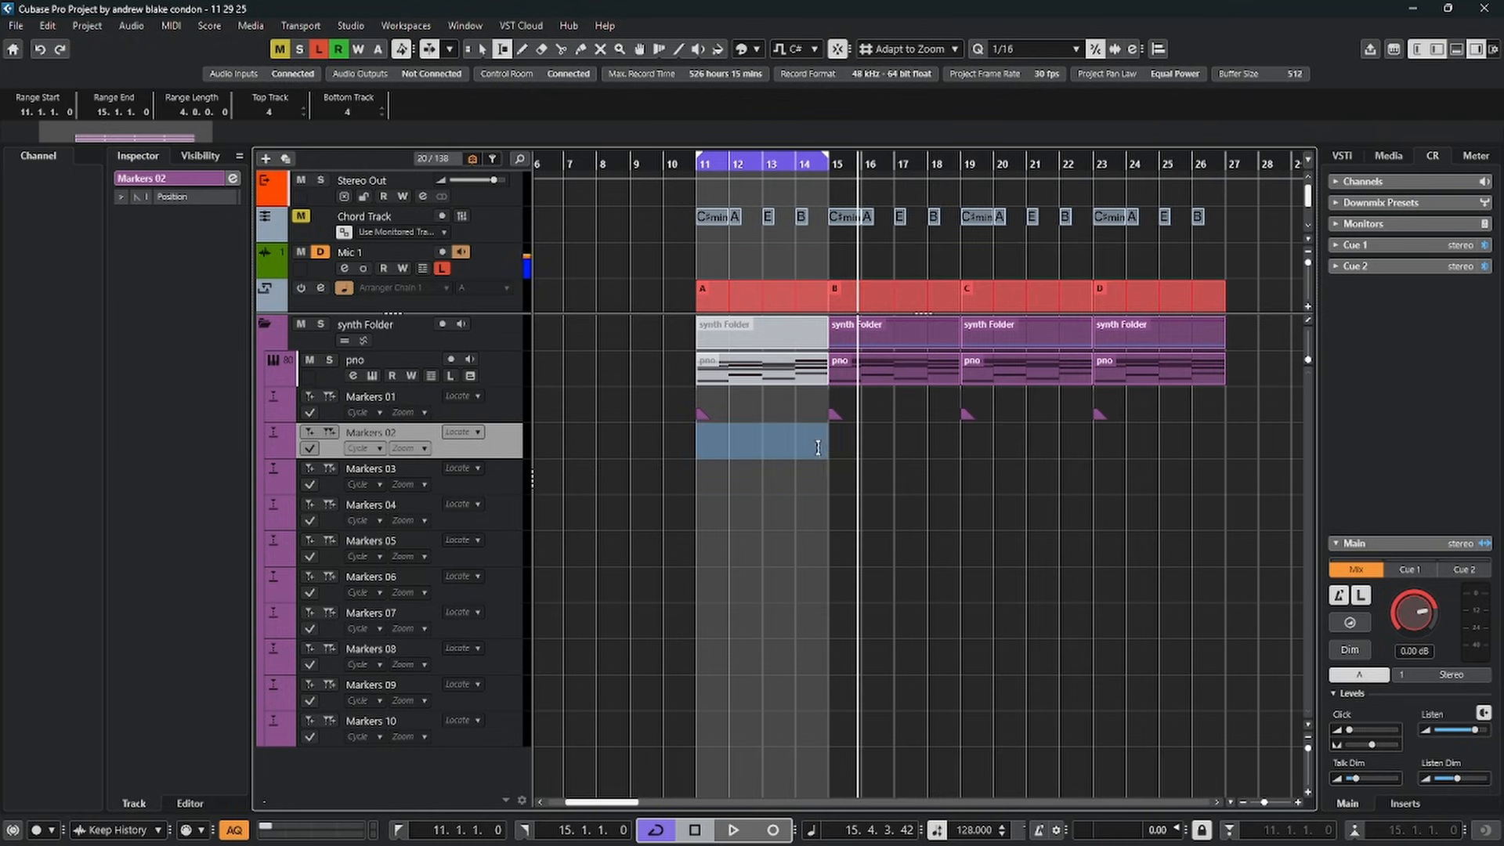
left_click(330, 433)
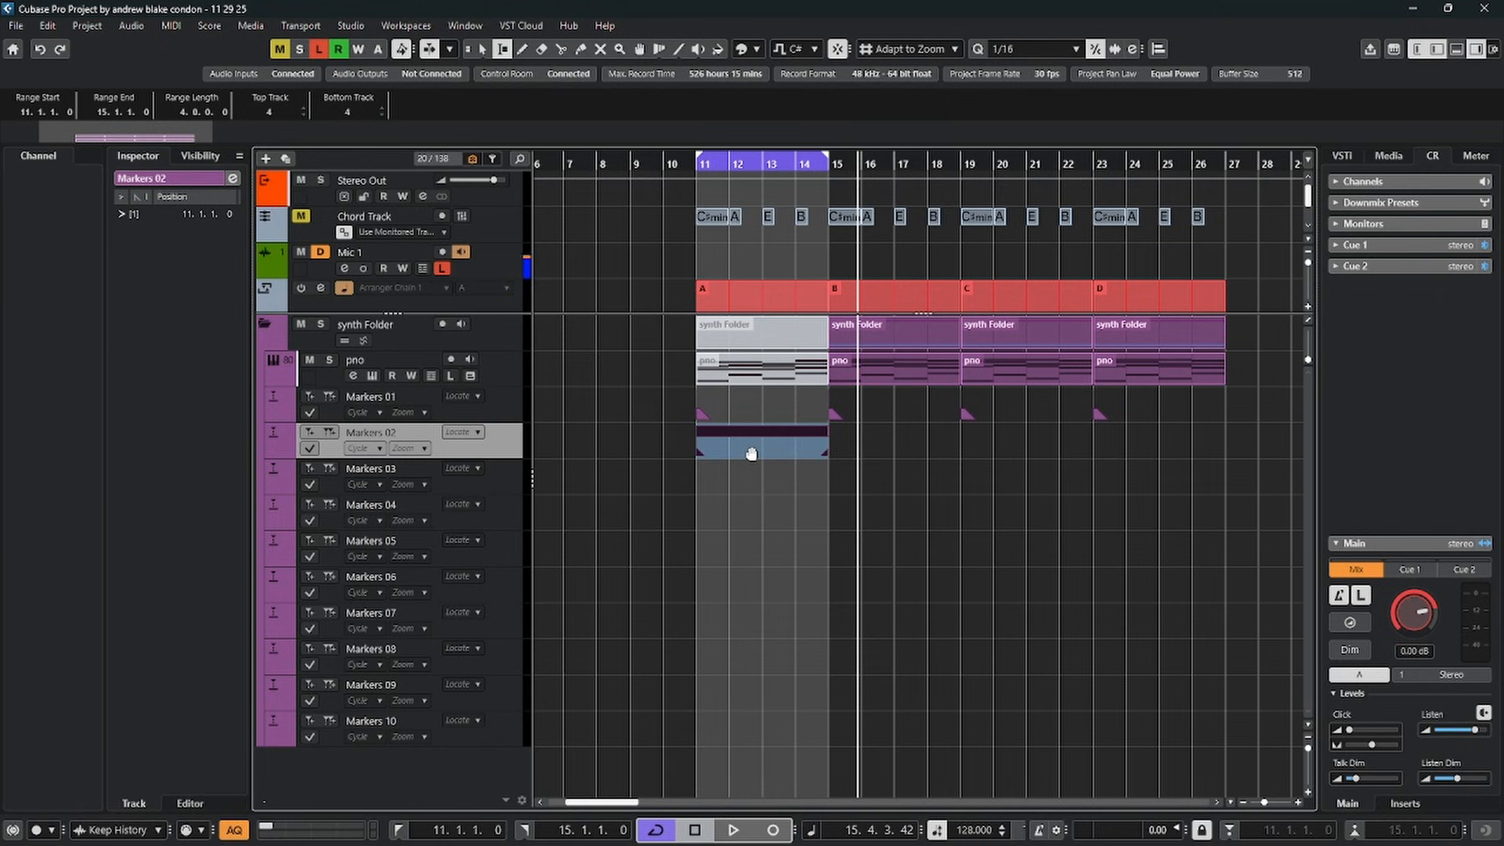
left_click_drag(830, 453, 993, 443)
left_click(329, 433)
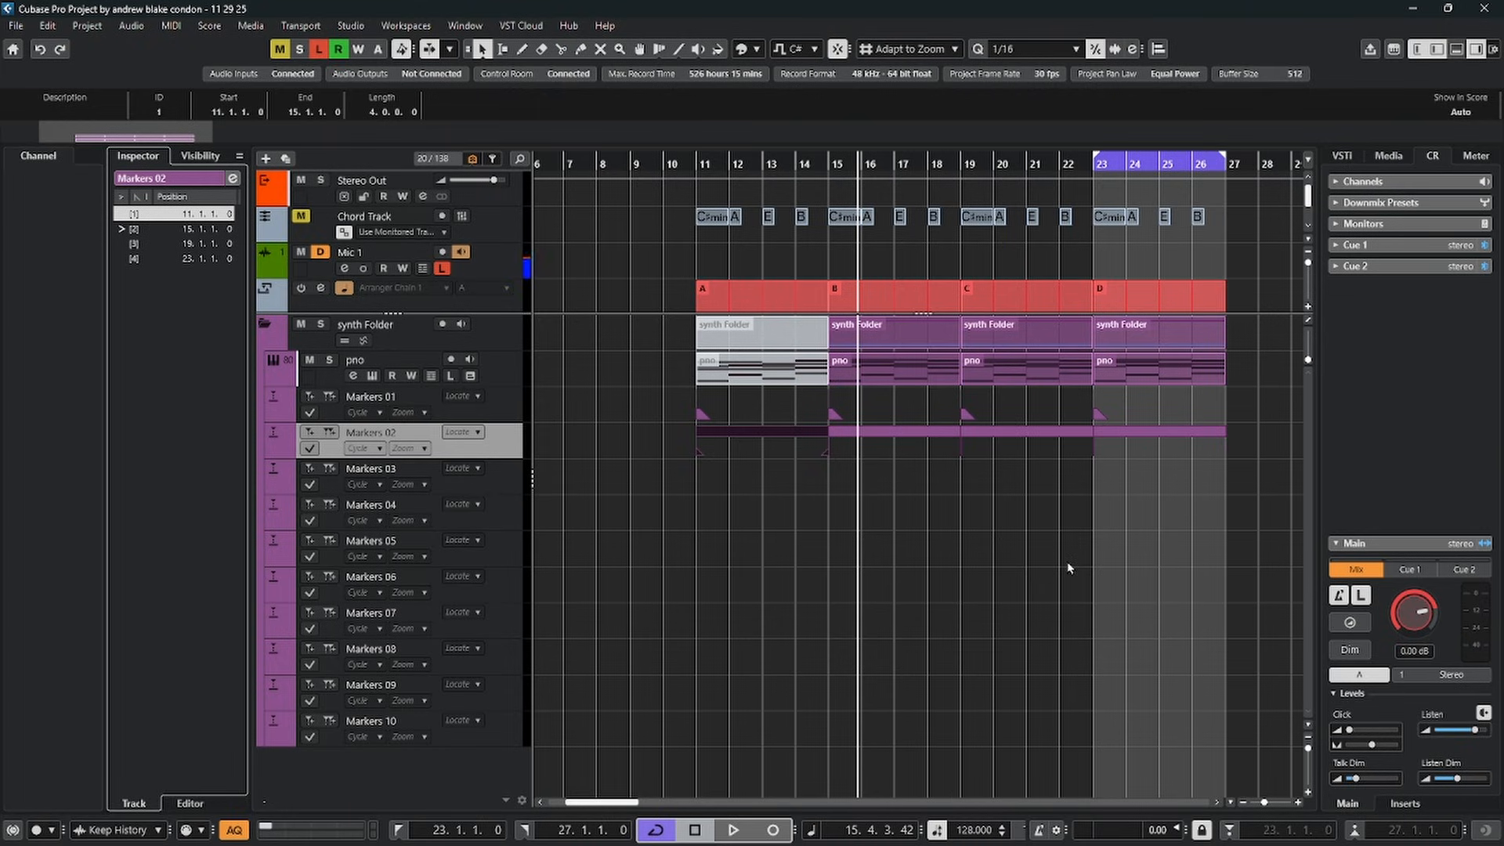
Set the locators to the section C cycle marker, play the loop from its start, and stop playback
left_click(1010, 438)
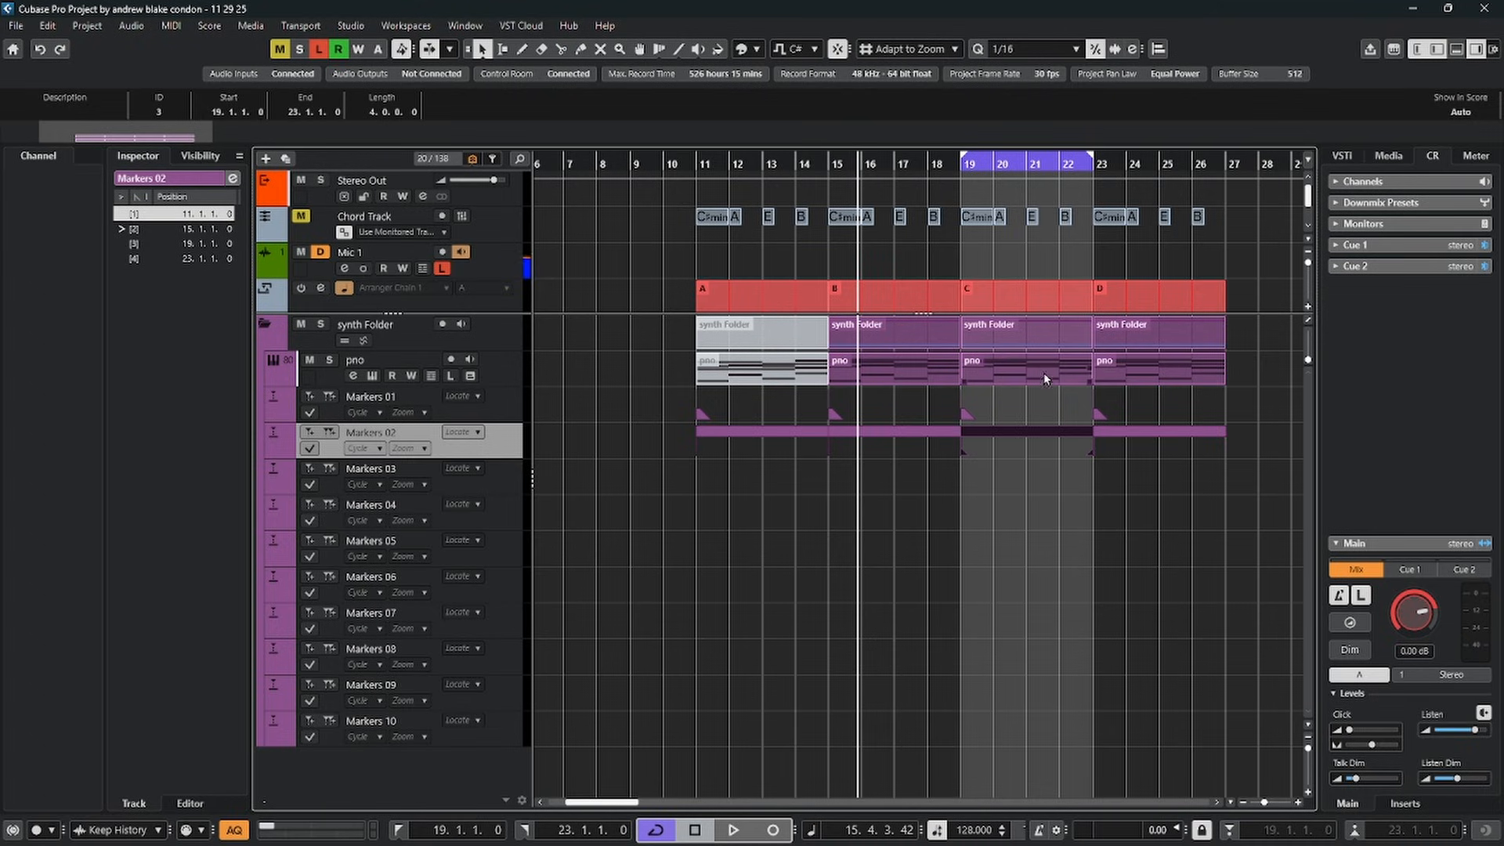
key("KP_1")
key("space")
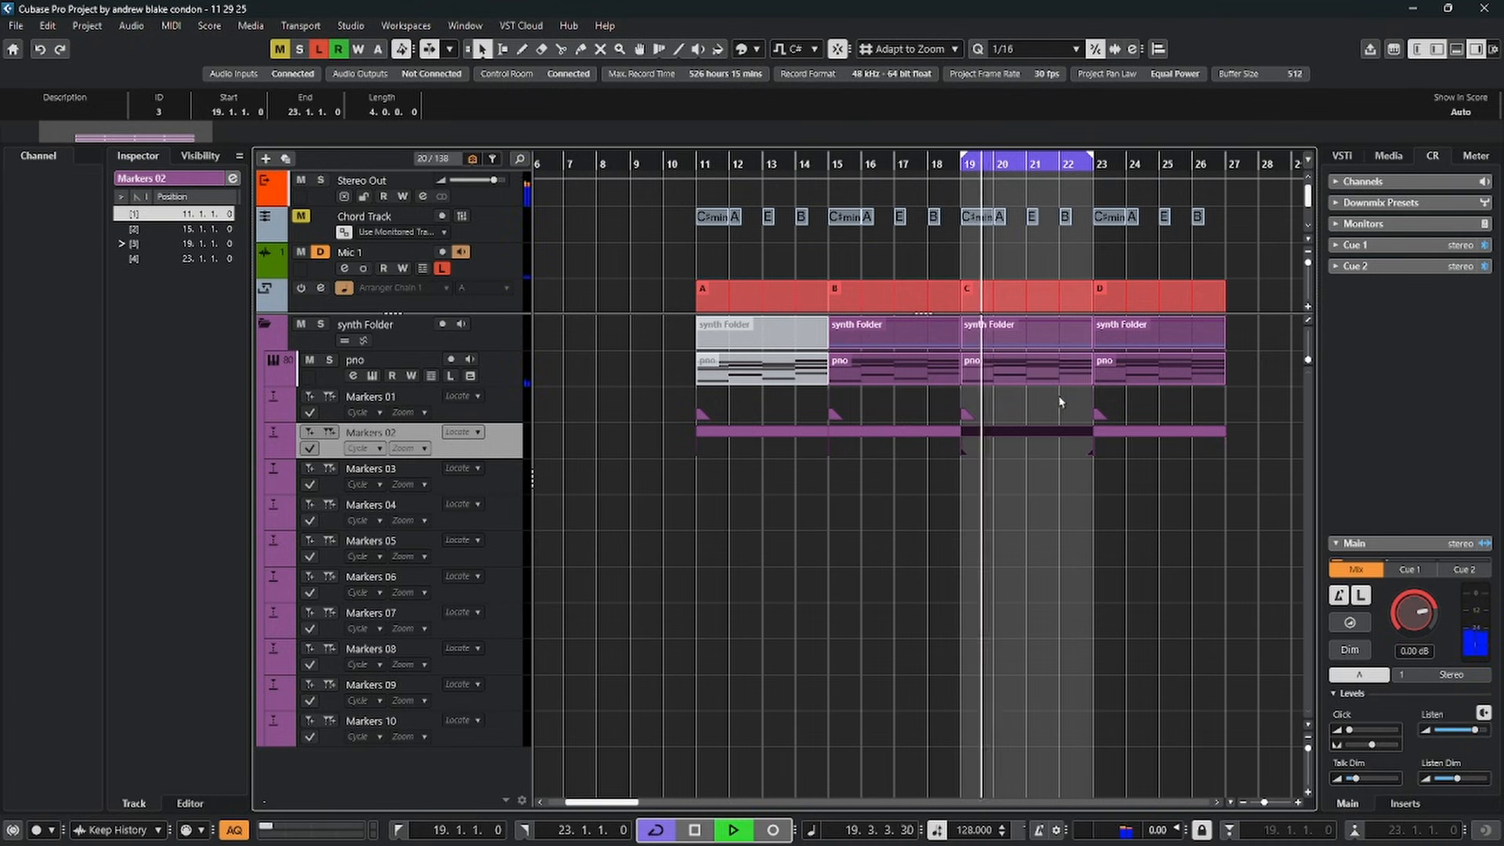
key("space")
Compare the marker lists of the Markers 01 and Markers 02 tracks
left_click(507, 410)
left_click(505, 452)
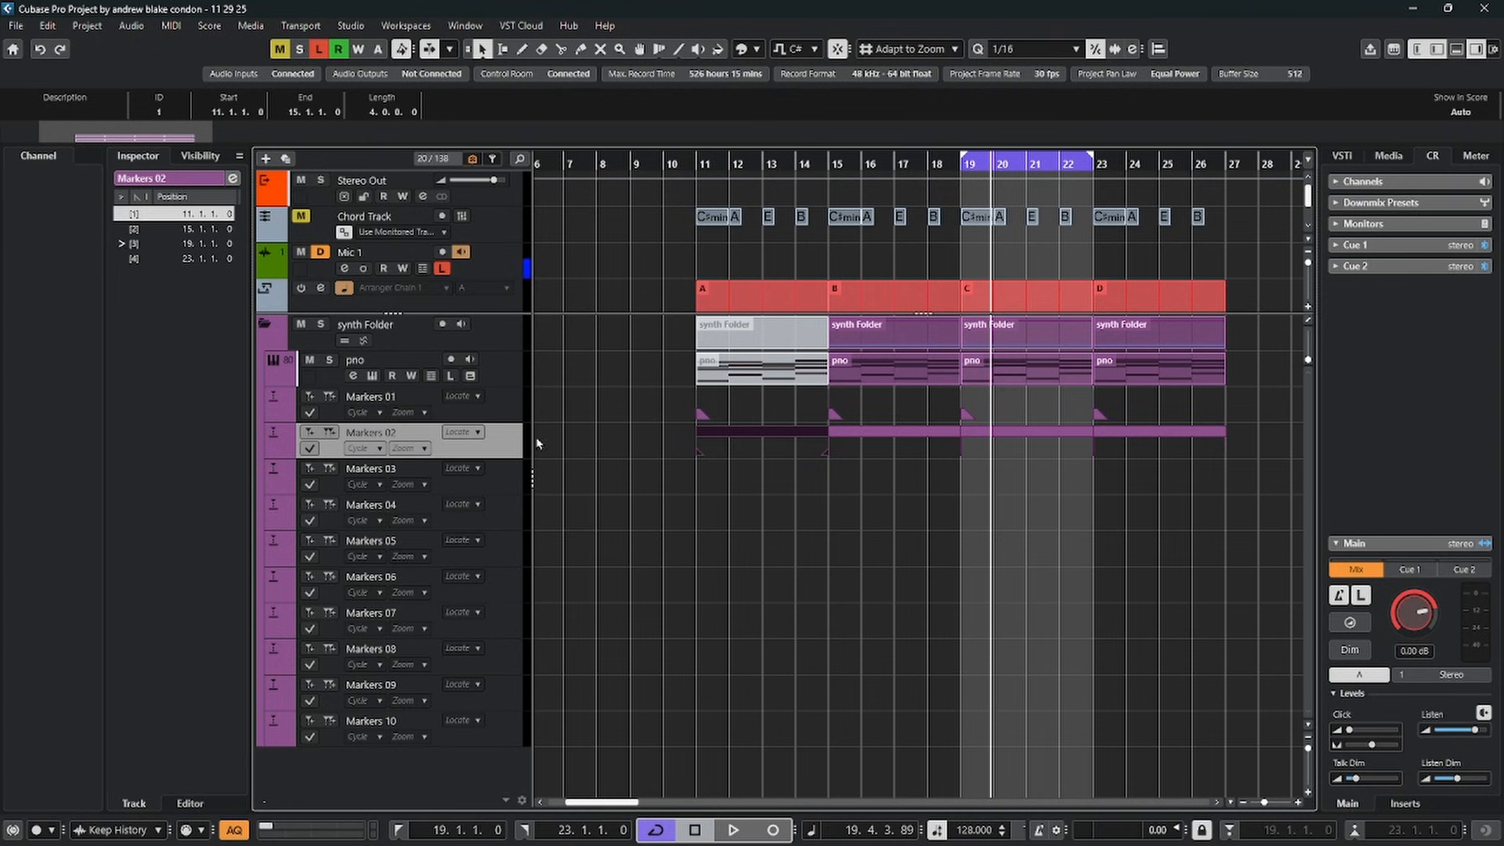
left_click(513, 415)
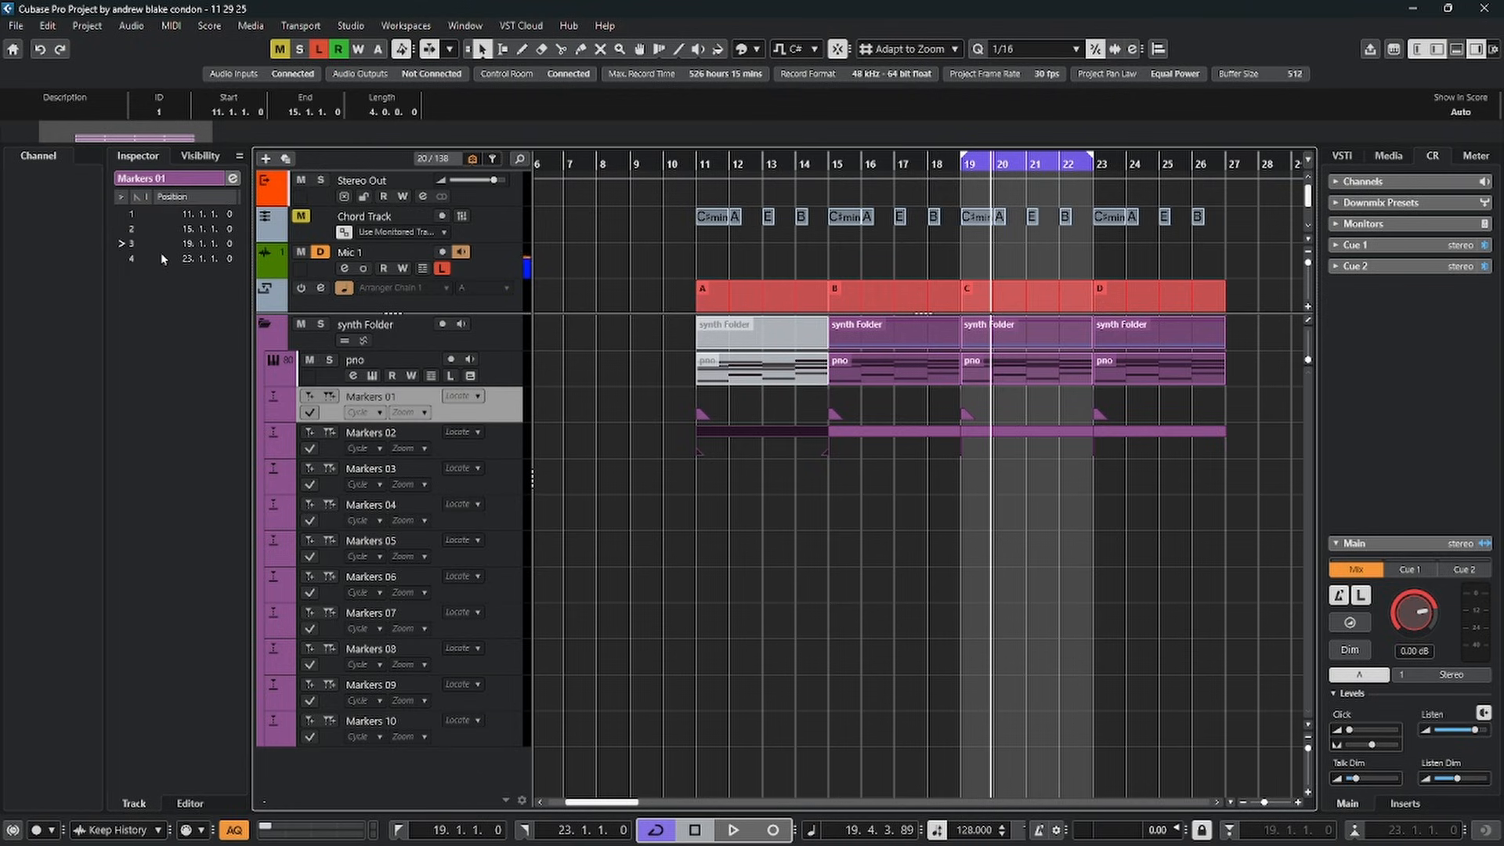
left_click(505, 441)
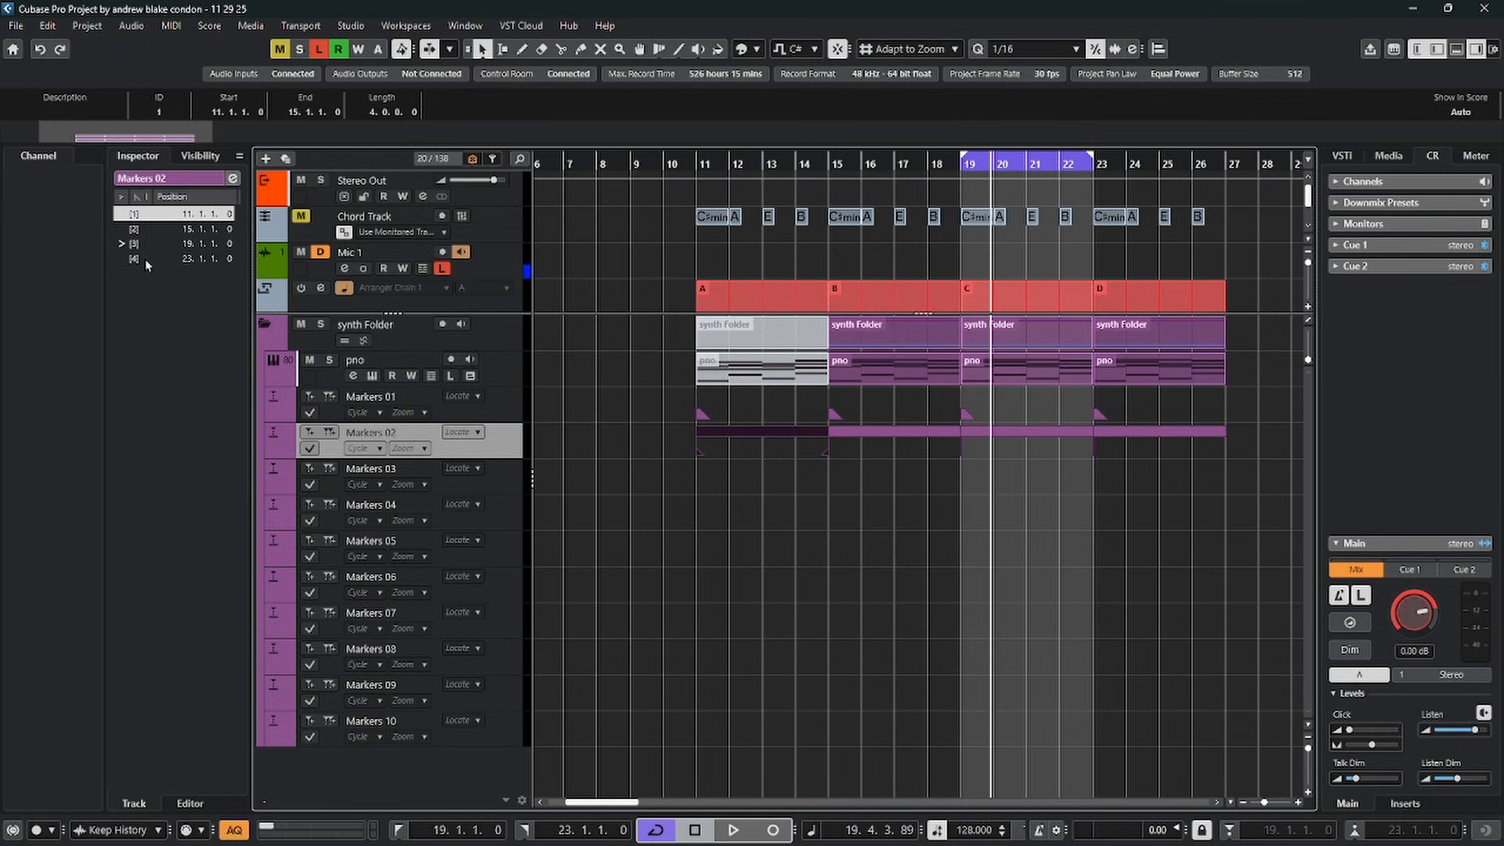
Open the Markers window to view marker 2's description on Markers 01, and return to the Markers 02 track
left_click(233, 179)
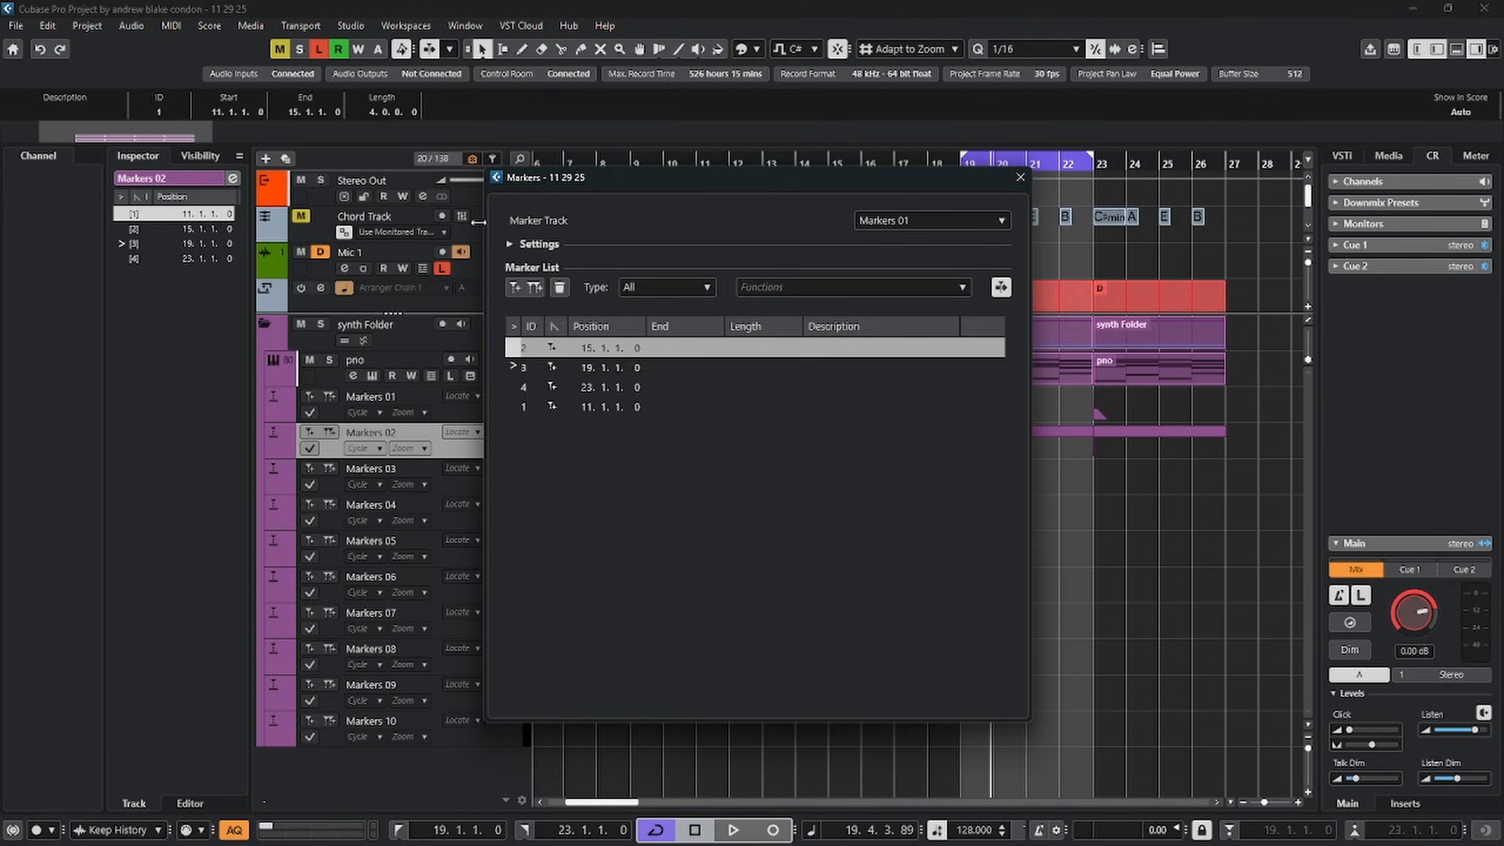
double_click(867, 348)
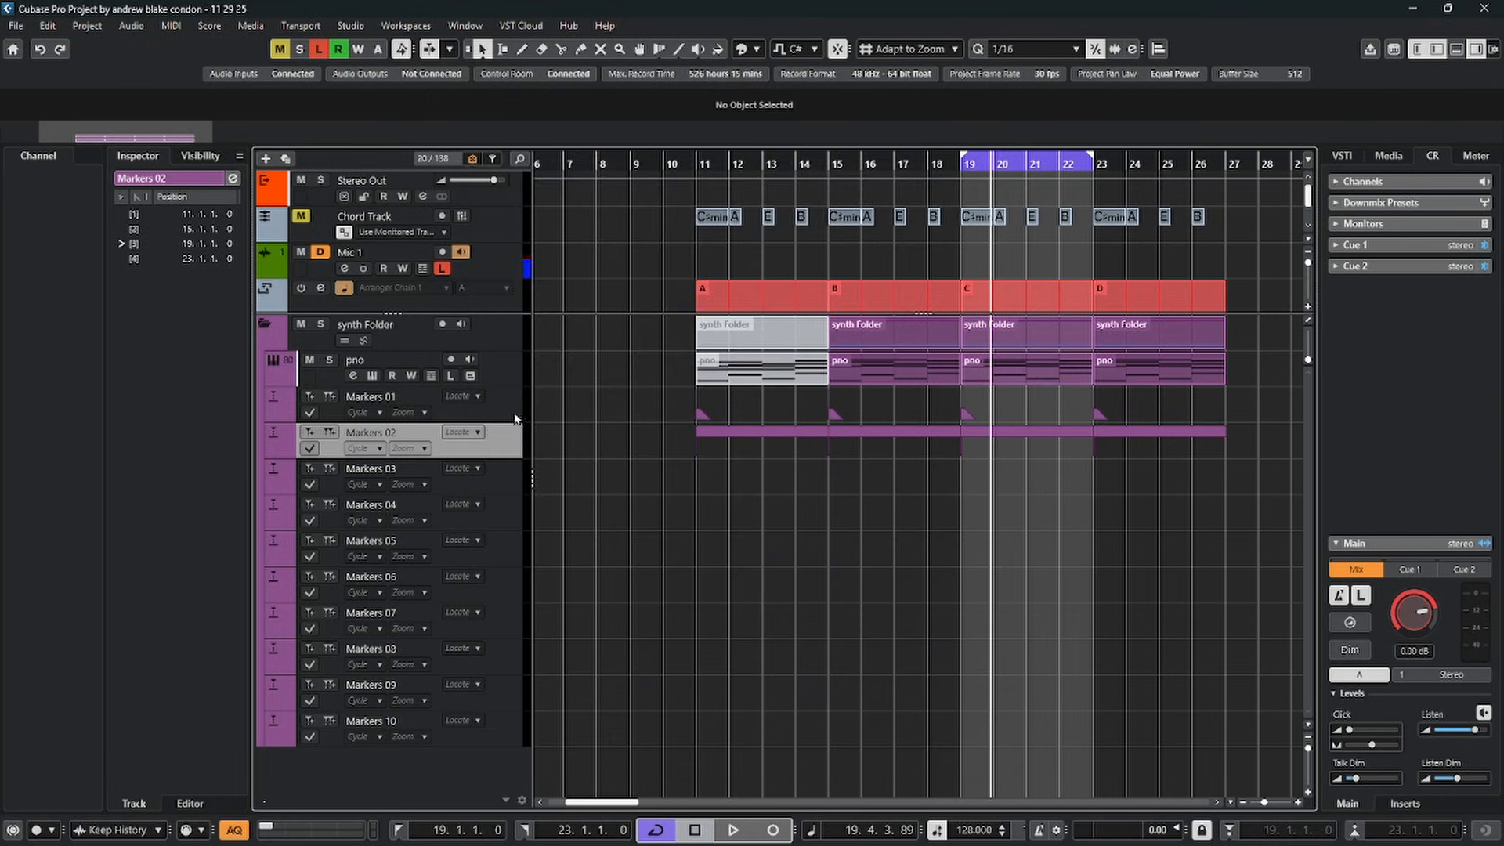
left_click(510, 402)
left_click(501, 431)
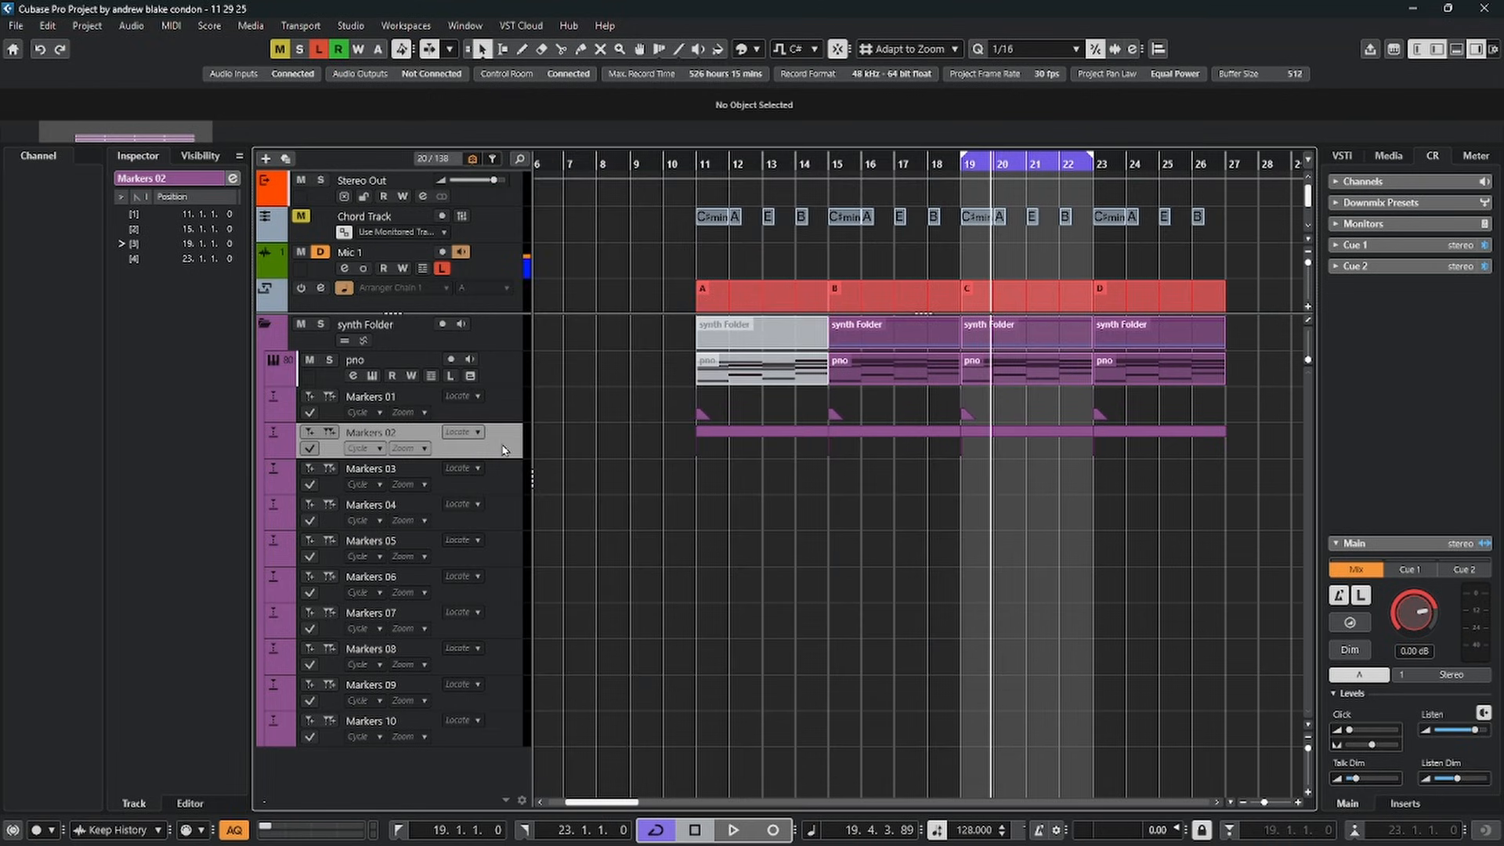